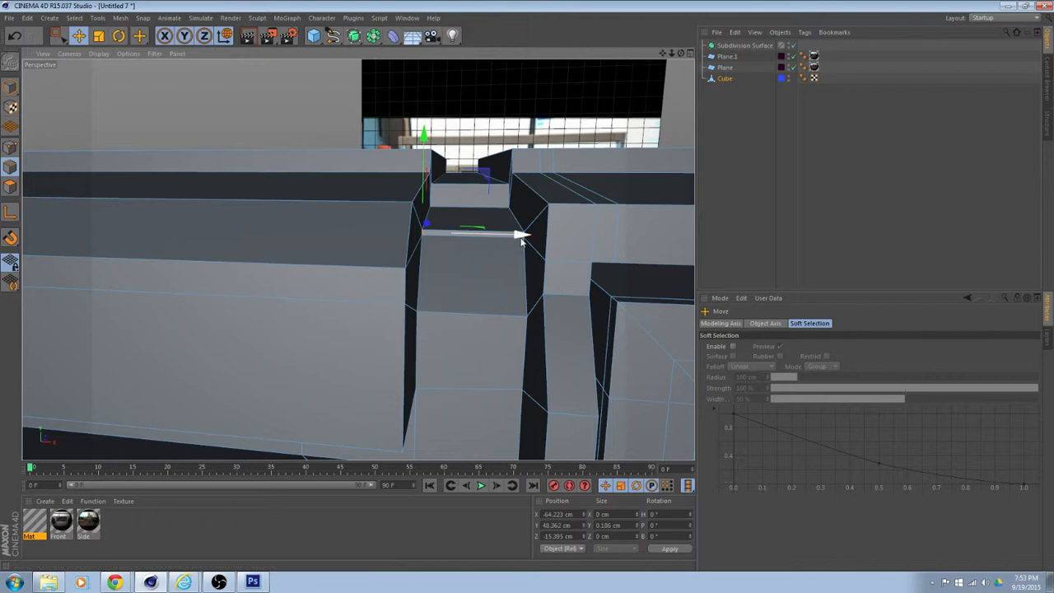
Try to dissolve the selected edge along the narrow strip at the front top of the groove
{"action": "left_click_drag", "start_coordinate": [519, 235], "coordinate": [435, 249], "text": "alt"}
{"action": "left_click", "coordinate": [512, 222]}
{"action": "right_click", "coordinate": [440, 239]}
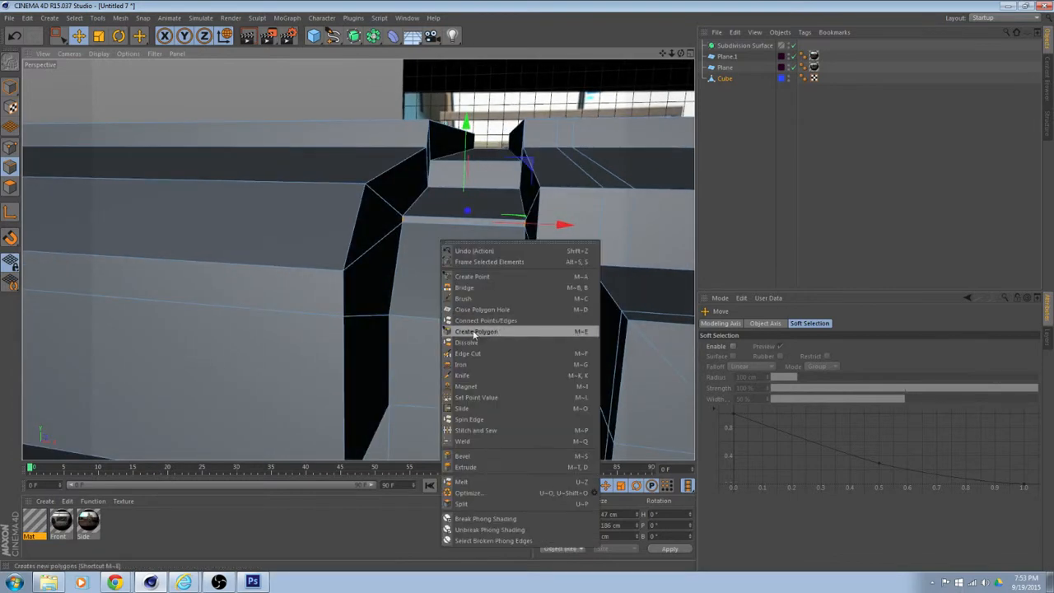
{"action": "left_click", "coordinate": [479, 342]}
{"action": "key", "text": "ctrl+z"}
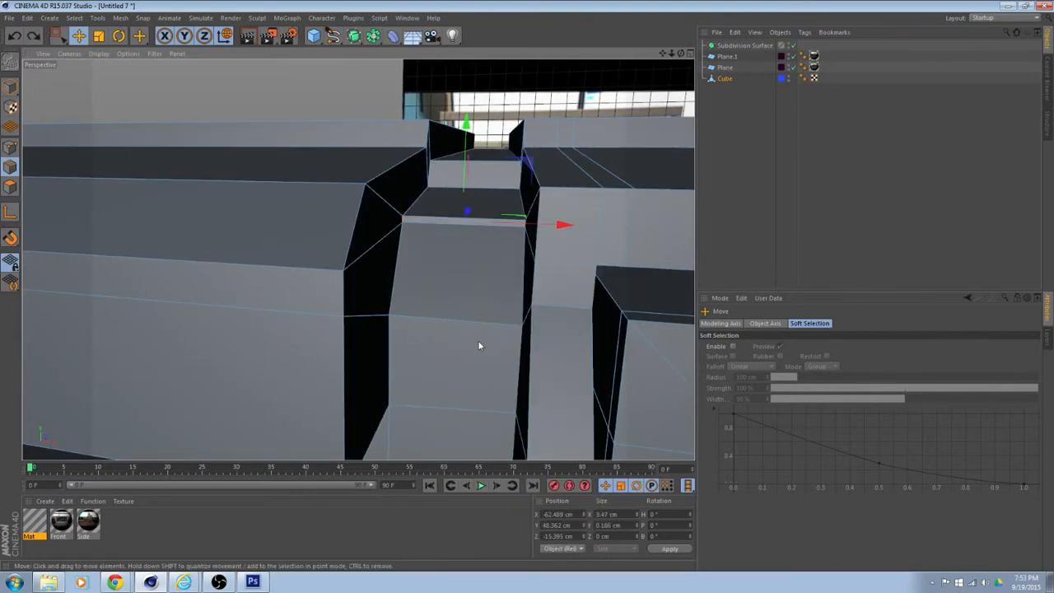
Close the narrow strip at the front top of the groove by stitching and sewing its upper and lower edges together at both ends
{"action": "left_click_drag", "start_coordinate": [478, 345], "coordinate": [419, 269], "text": "alt"}
{"action": "right_click", "coordinate": [436, 295]}
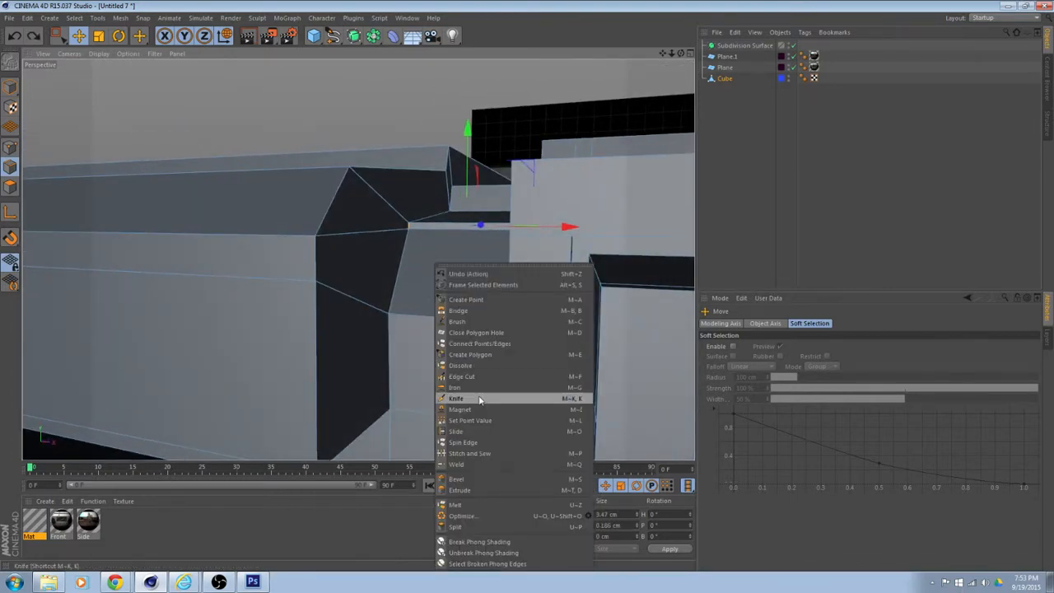
{"action": "left_click", "coordinate": [478, 458]}
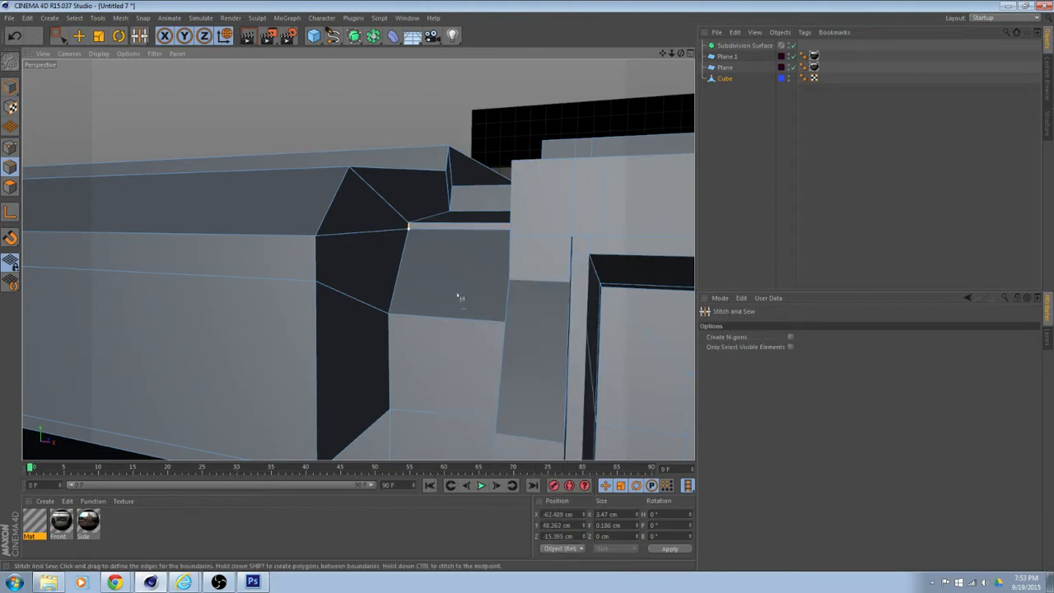
{"action": "left_click_drag", "start_coordinate": [461, 233], "coordinate": [528, 229], "text": "alt"}
{"action": "key", "text": "ctrl+z"}
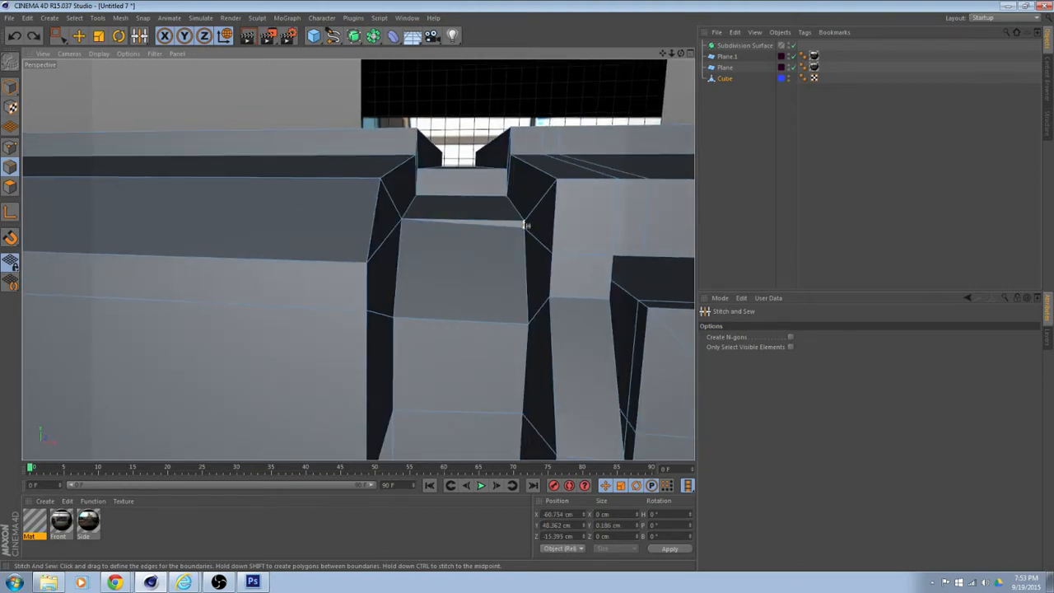
{"action": "mouse_move", "coordinate": [478, 261]}
{"action": "left_mouse_down", "text": "alt"}
{"action": "mouse_move", "coordinate": [530, 284]}
{"action": "mouse_move", "coordinate": [570, 277]}
{"action": "mouse_move", "coordinate": [459, 264]}
{"action": "left_mouse_up", "text": "alt"}
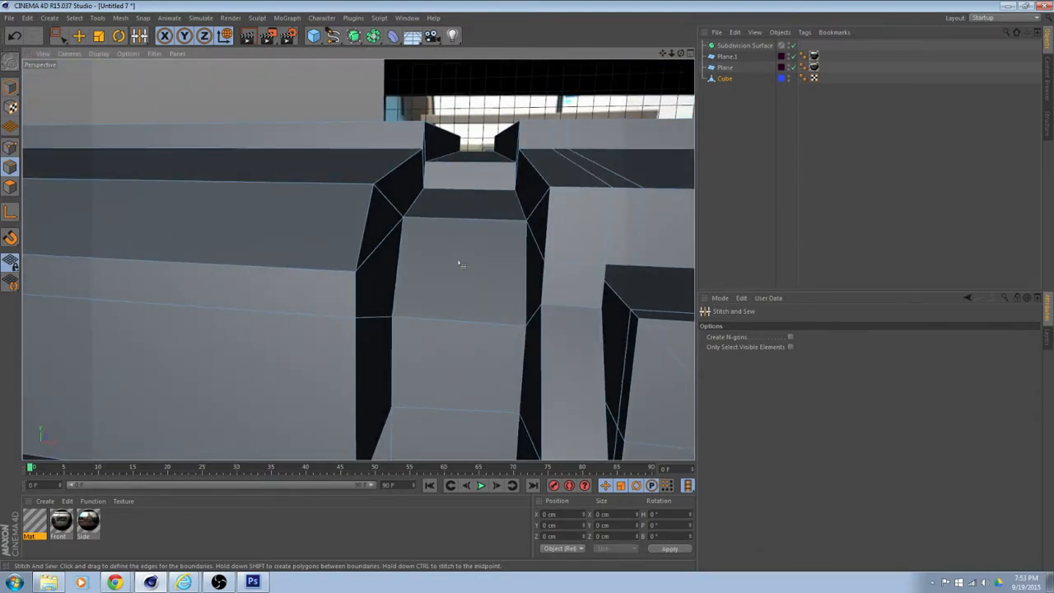
Switch to Photoshop, compare the radio's side and front photos by hiding and reshowing the side photo layer, and return to Cinema 4D
{"action": "middle_click", "coordinate": [462, 267]}
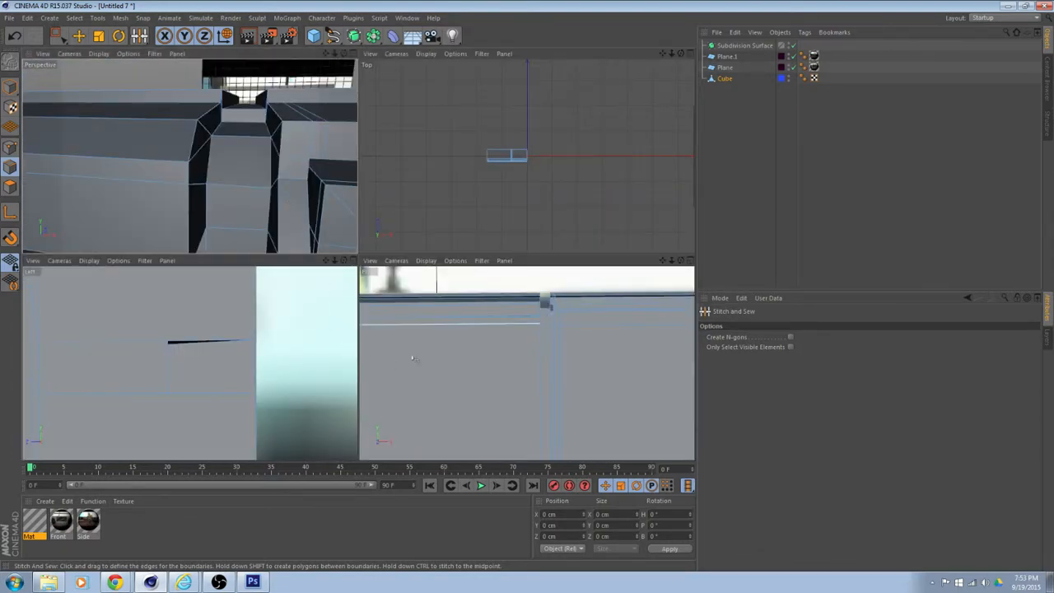
{"action": "left_click", "coordinate": [249, 581]}
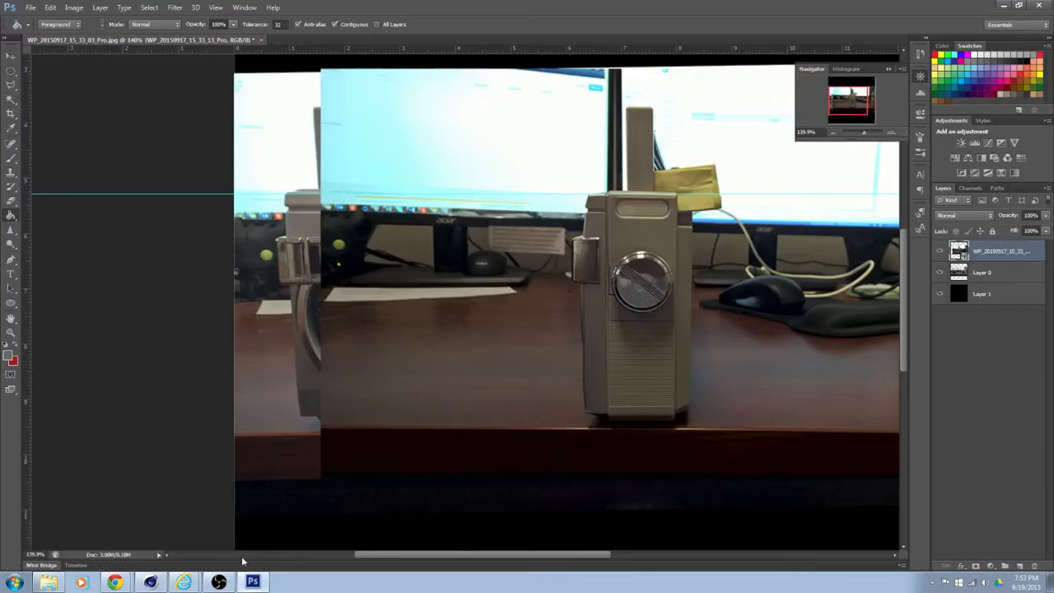
{"action": "left_click", "coordinate": [942, 251]}
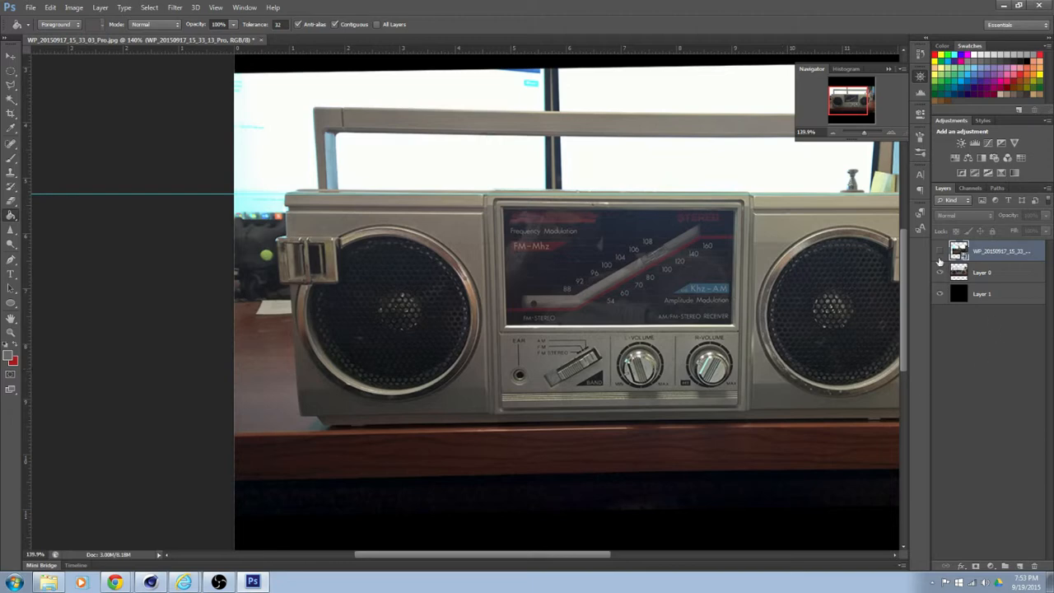
{"action": "left_click", "coordinate": [940, 251]}
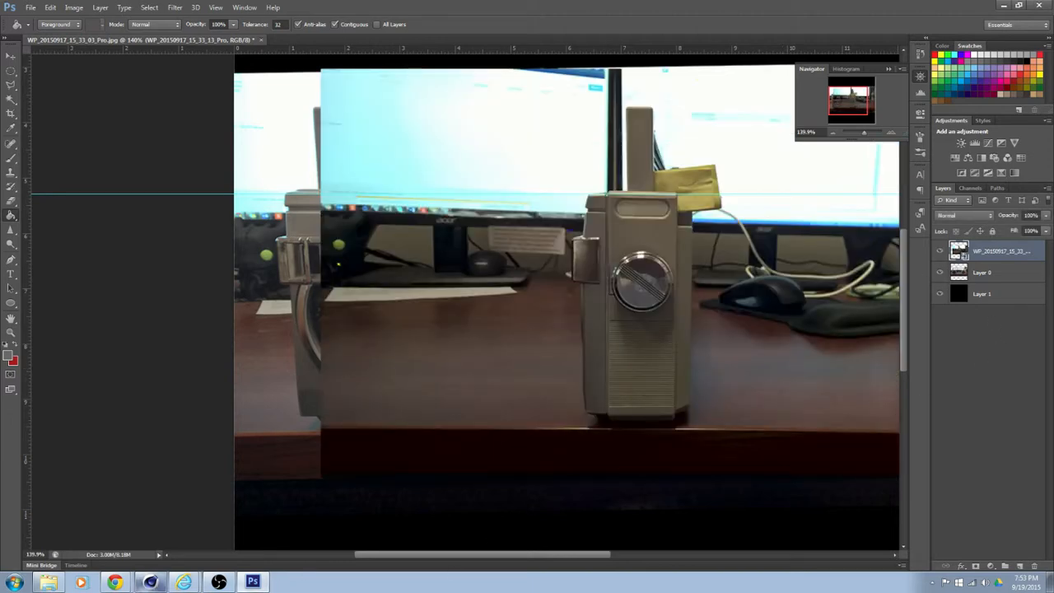
{"action": "left_click", "coordinate": [150, 581]}
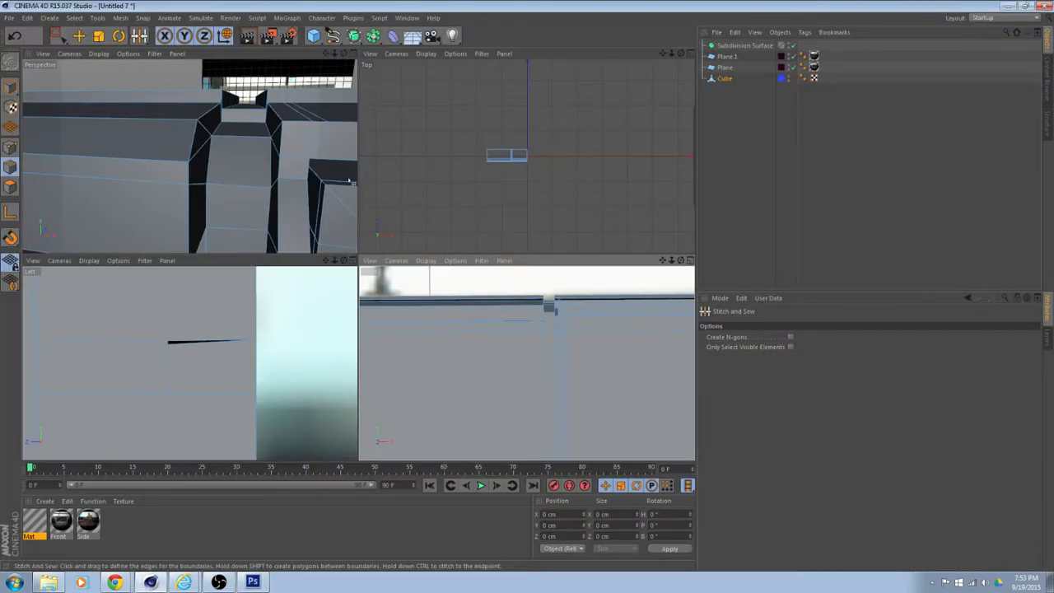
Lower the upper edge of the small step in the middle of the groove floor to a Y position of about 48.88 cm
{"action": "middle_click", "coordinate": [197, 72]}
{"action": "left_click_drag", "start_coordinate": [461, 236], "coordinate": [189, 359], "text": "alt"}
{"action": "left_click_drag", "start_coordinate": [294, 322], "coordinate": [453, 314], "text": "alt"}
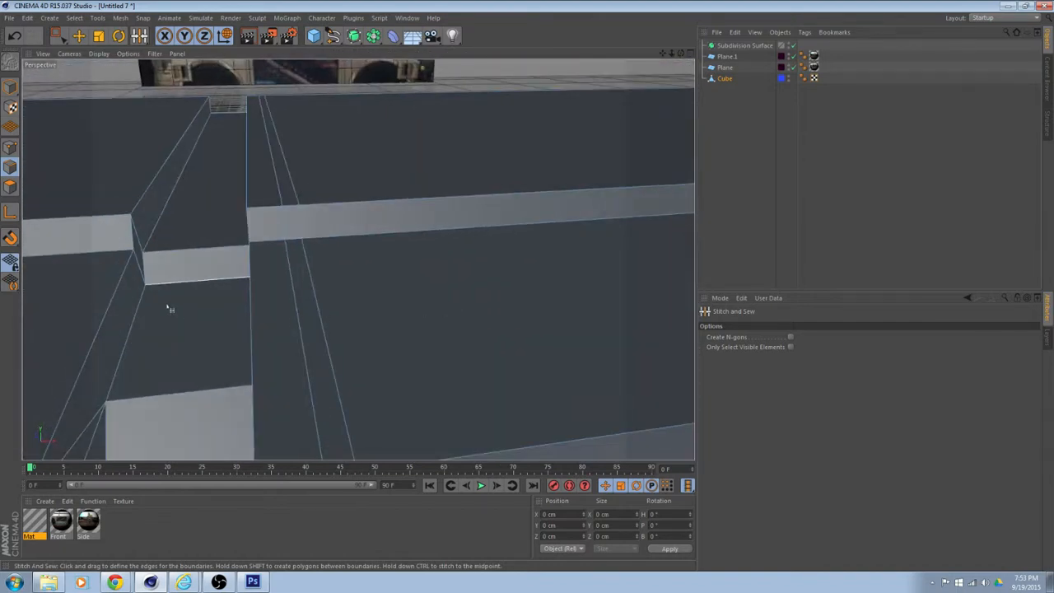
{"action": "middle_click_drag", "start_coordinate": [169, 308], "coordinate": [412, 298], "text": "alt"}
{"action": "left_click_drag", "start_coordinate": [411, 298], "coordinate": [423, 283], "text": "alt"}
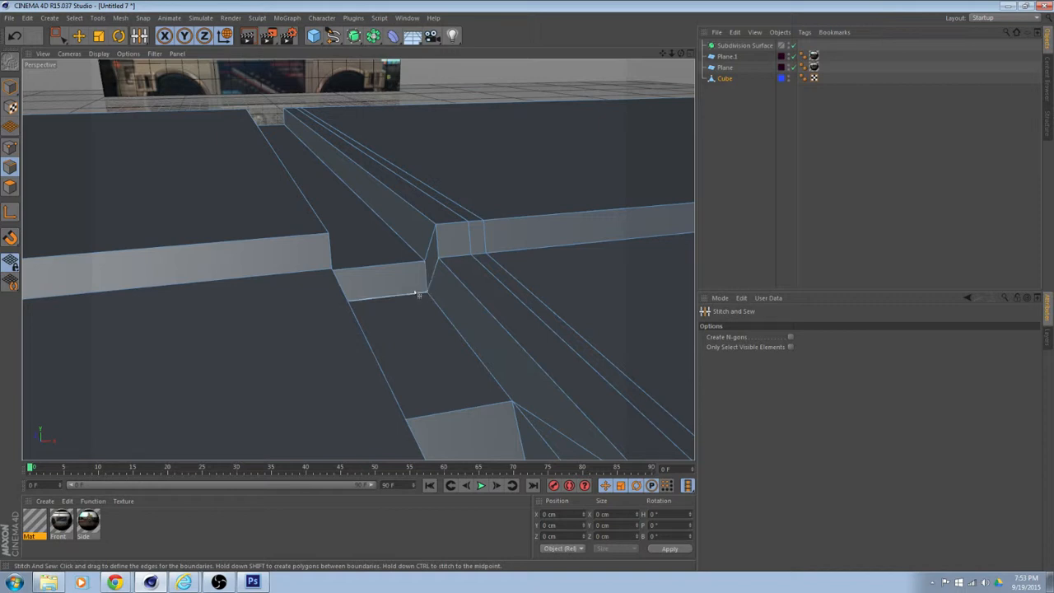
{"action": "key", "text": "e"}
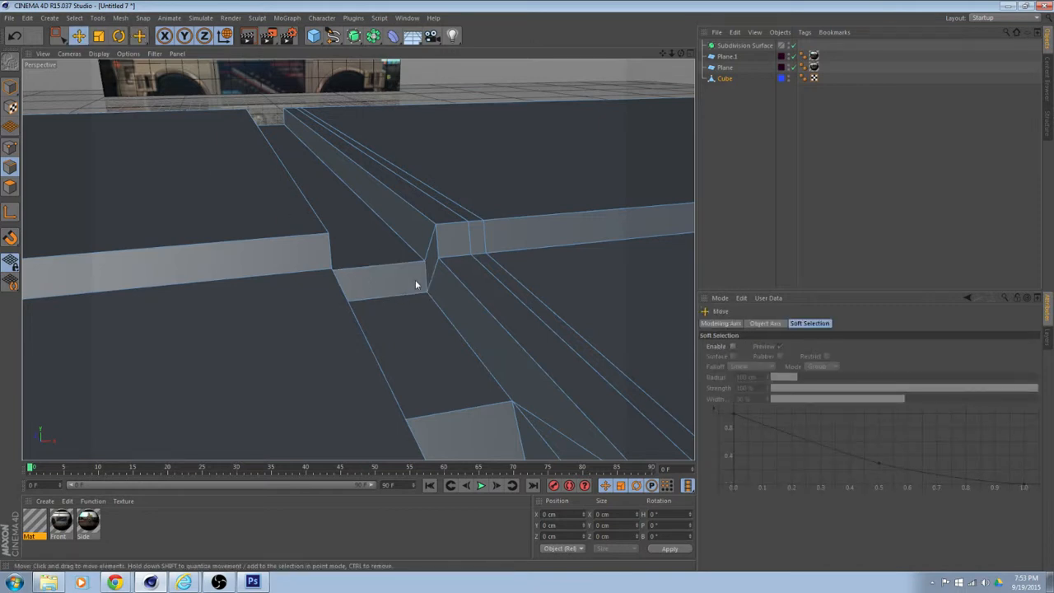
{"action": "left_click_drag", "start_coordinate": [416, 279], "coordinate": [318, 214], "text": "alt"}
{"action": "left_click", "coordinate": [413, 258]}
{"action": "left_click_drag", "start_coordinate": [363, 171], "coordinate": [370, 198]}
{"action": "left_click_drag", "start_coordinate": [370, 200], "coordinate": [369, 142], "text": "alt"}
{"action": "scroll", "coordinate": [346, 245], "scroll_direction": "up", "scroll_amount": 4}
{"action": "left_click_drag", "start_coordinate": [429, 263], "coordinate": [440, 292], "text": "alt"}
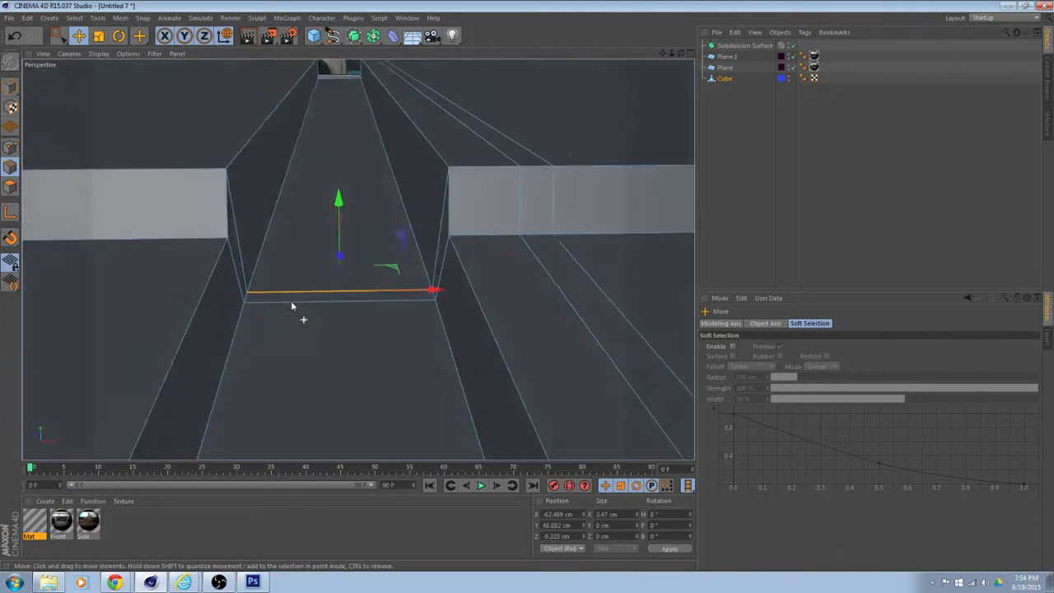
{"action": "left_click_drag", "start_coordinate": [291, 304], "coordinate": [284, 288], "text": "alt"}
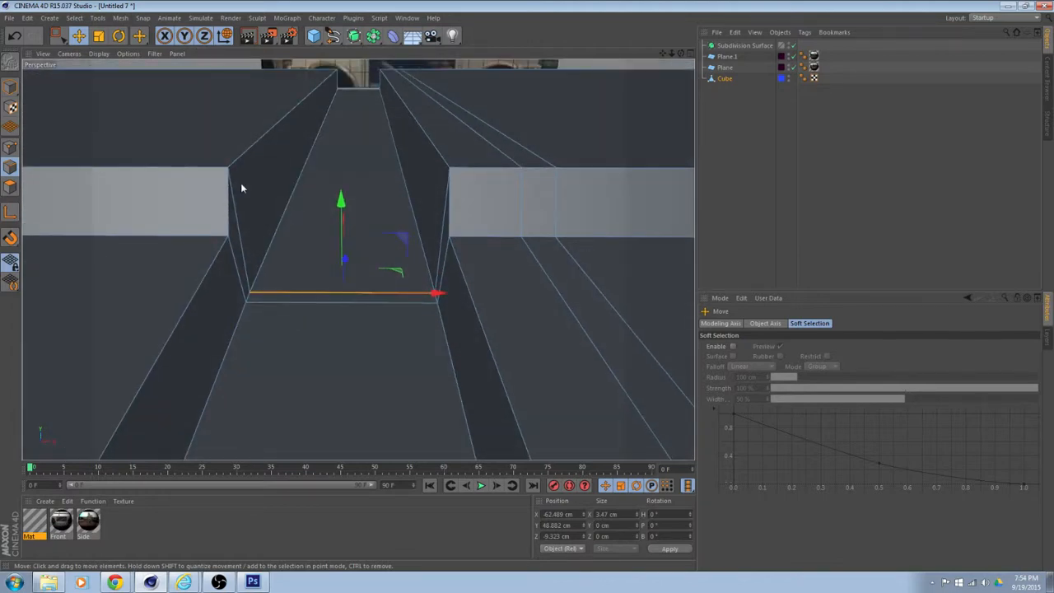
Try to stitch and sew the two long edges of the thin strip across the groove floor
{"action": "right_click", "coordinate": [241, 63]}
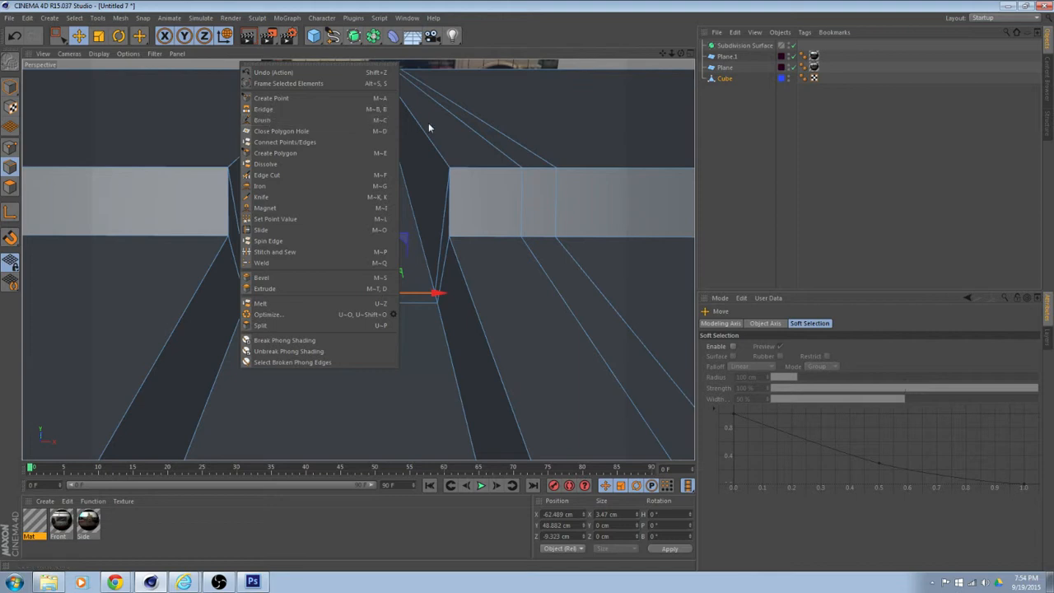
{"action": "left_click", "coordinate": [584, 65]}
{"action": "left_click", "coordinate": [583, 66]}
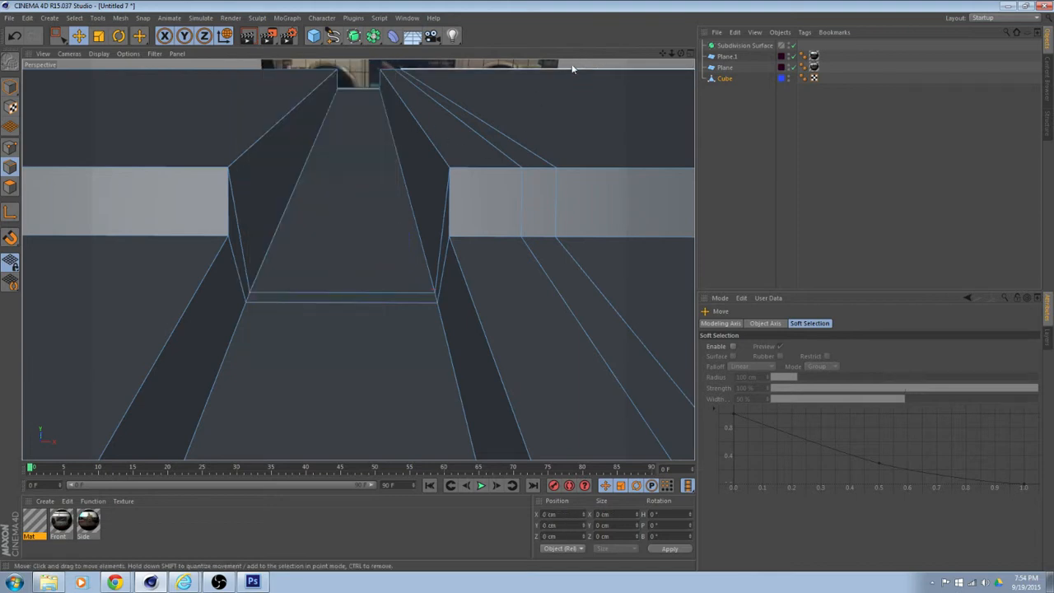
{"action": "right_click", "coordinate": [350, 251]}
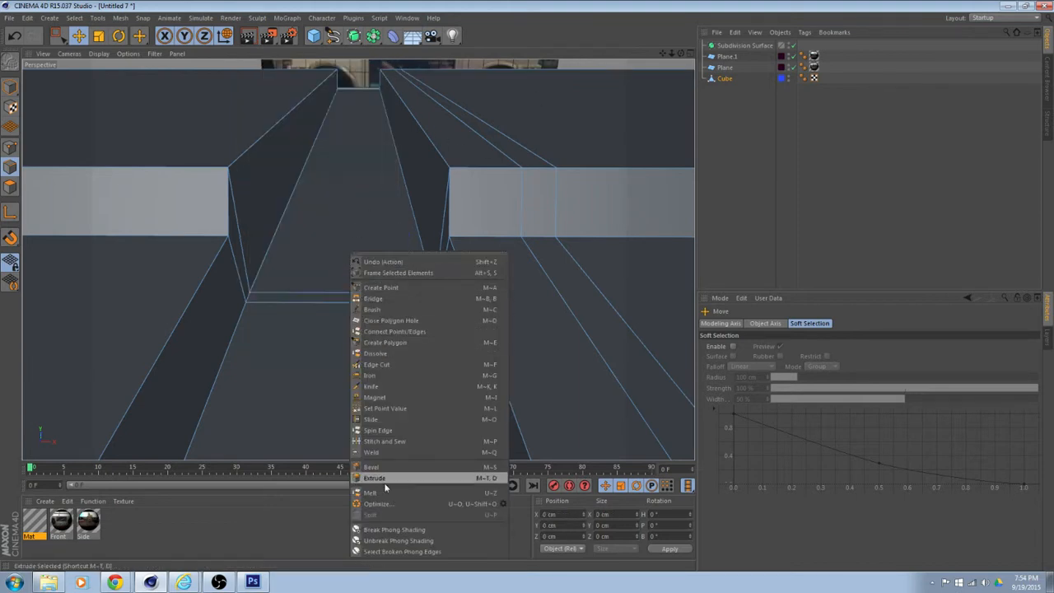
{"action": "left_click", "coordinate": [387, 441]}
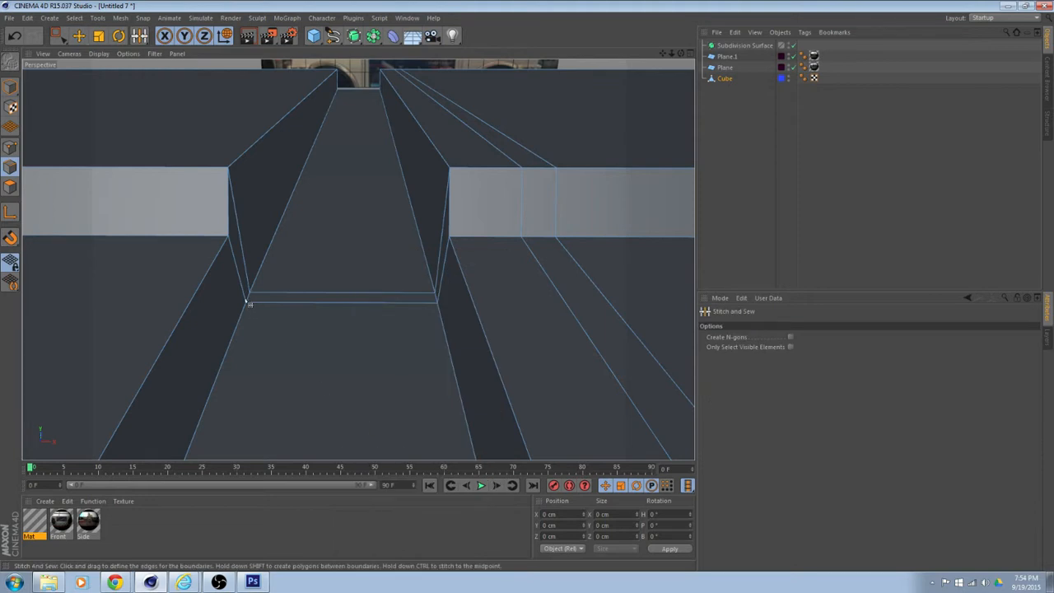
{"action": "left_click_drag", "start_coordinate": [247, 302], "coordinate": [431, 363]}
{"action": "key", "text": "ctrl+z"}
{"action": "key", "text": "ctrl+z"}
Try to stitch the thin strip's lower corners to its upper corners, undoing each distorted result
{"action": "scroll", "coordinate": [437, 376], "scroll_direction": "down", "scroll_amount": 3}
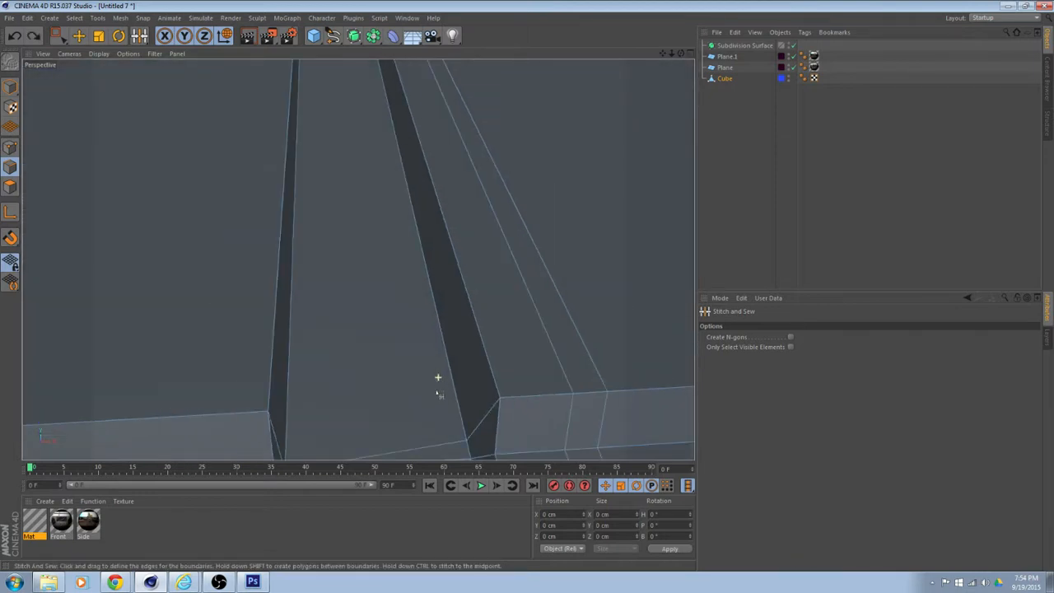
{"action": "middle_click_drag", "start_coordinate": [438, 392], "coordinate": [416, 317], "text": "alt"}
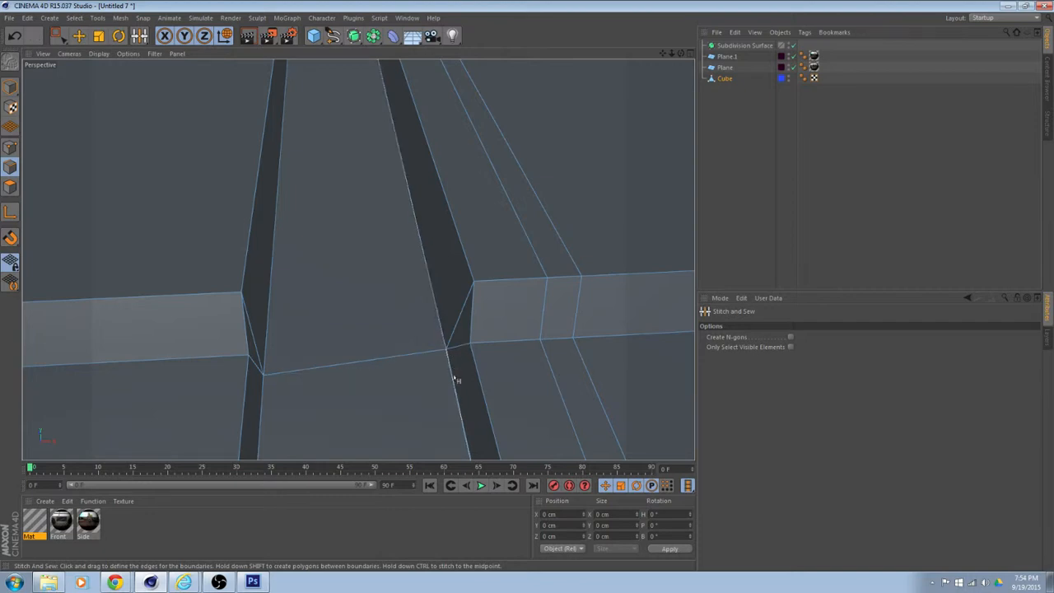
{"action": "key", "text": "ctrl+z"}
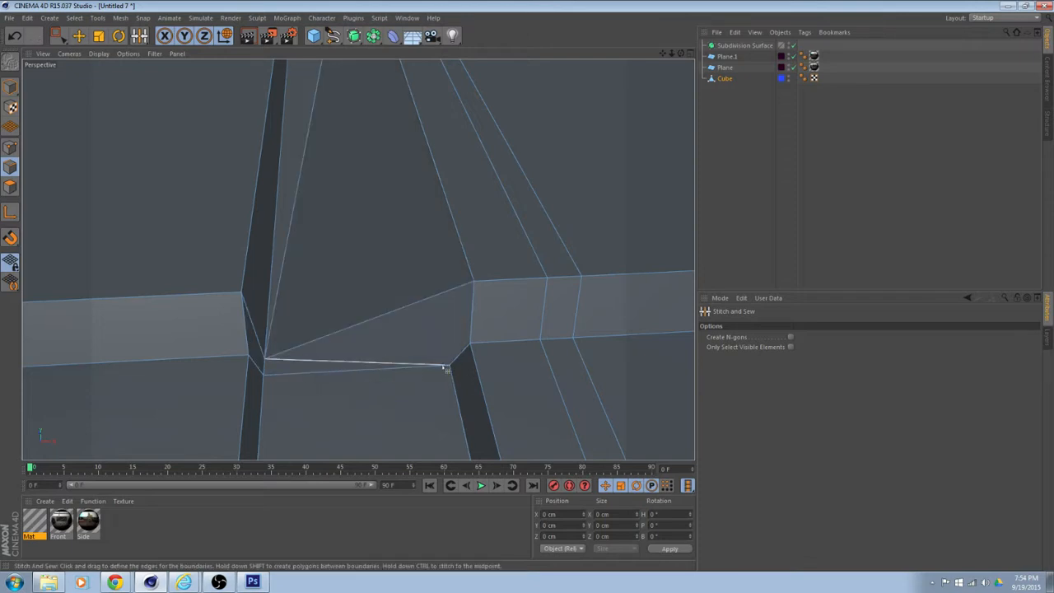
{"action": "left_click_drag", "start_coordinate": [449, 364], "coordinate": [445, 351]}
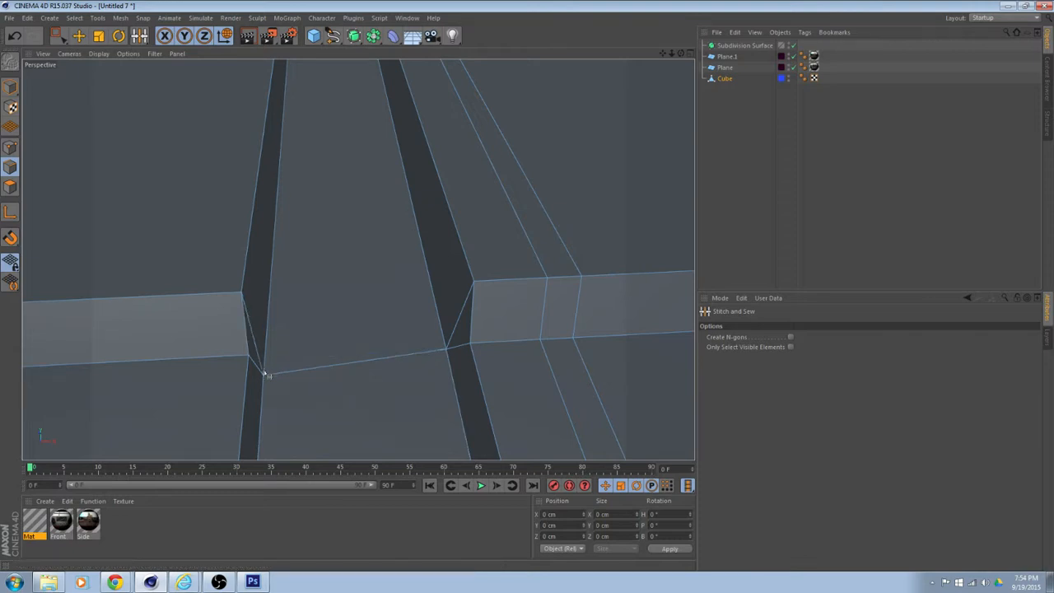
{"action": "key", "text": "ctrl+z"}
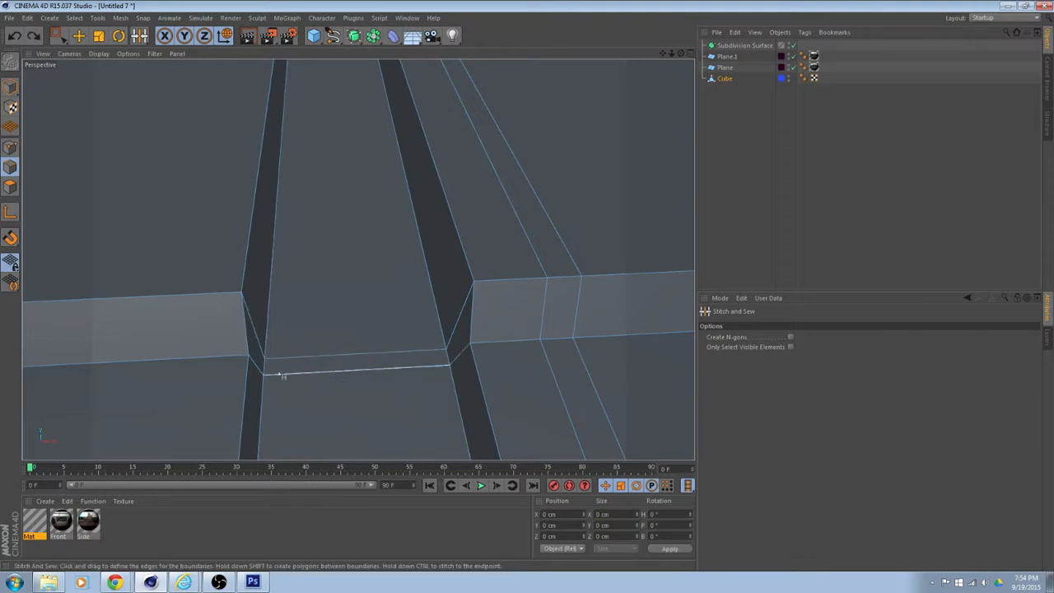
Weld the two points at the left end of the thin groove strip onto its upper point
{"action": "left_click", "coordinate": [78, 35]}
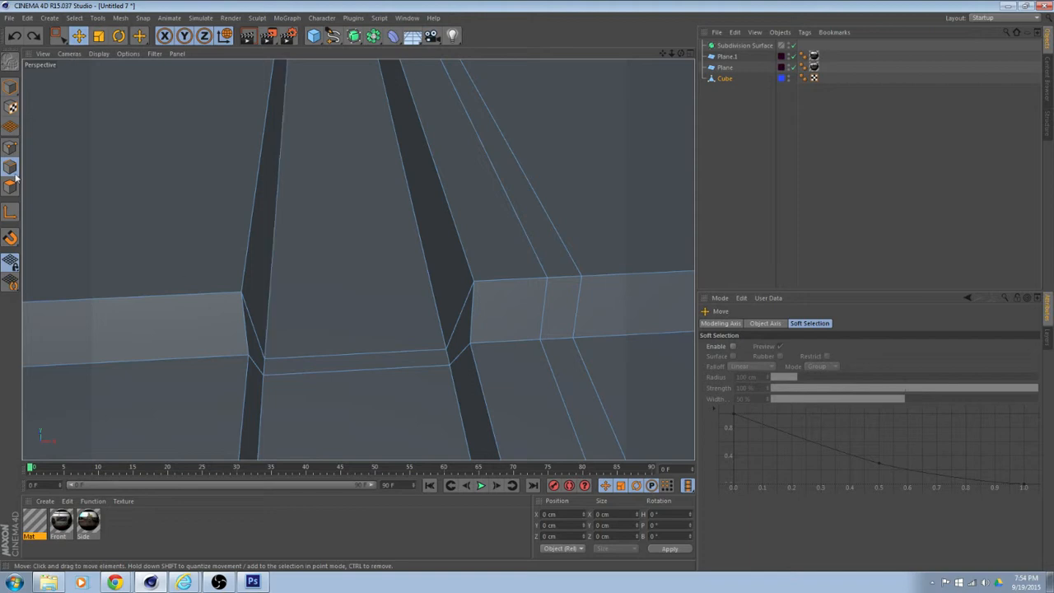
{"action": "left_click", "coordinate": [10, 147]}
{"action": "left_click", "coordinate": [263, 376]}
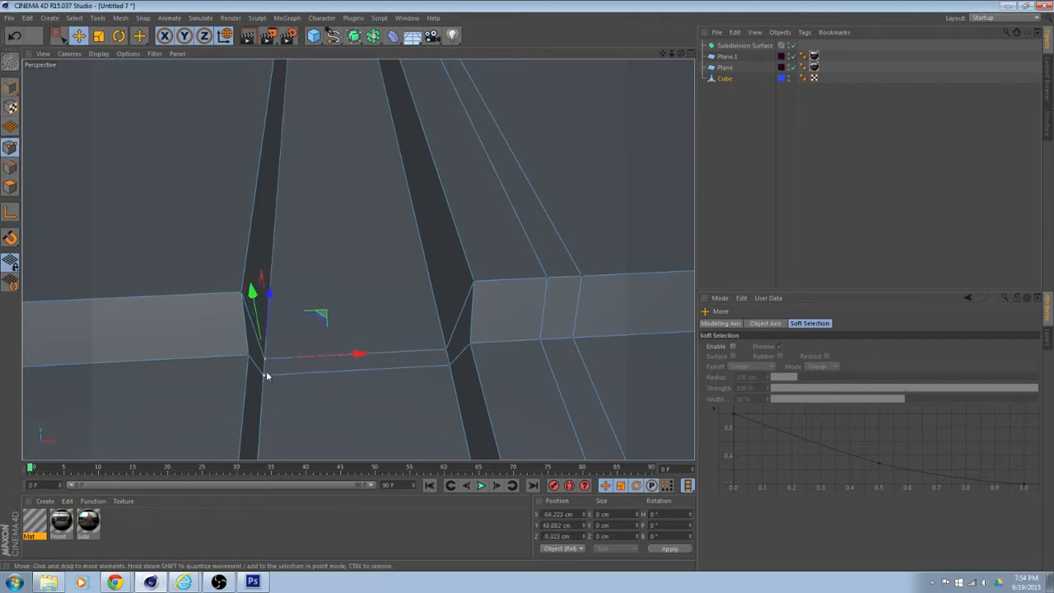
{"action": "left_click_drag", "start_coordinate": [265, 375], "coordinate": [289, 374]}
{"action": "right_click", "coordinate": [386, 361]}
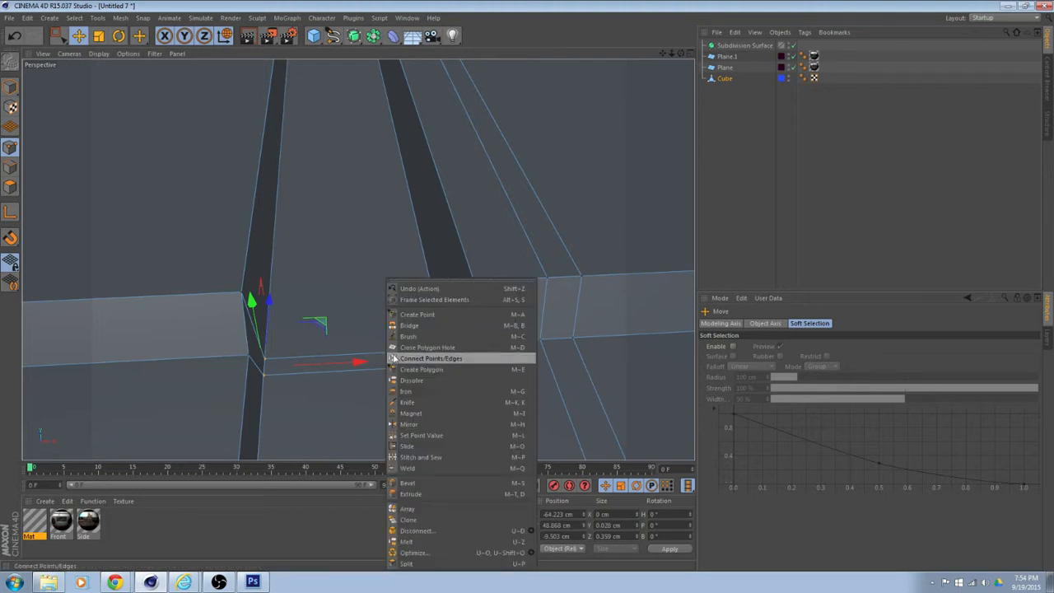
{"action": "left_click", "coordinate": [418, 457]}
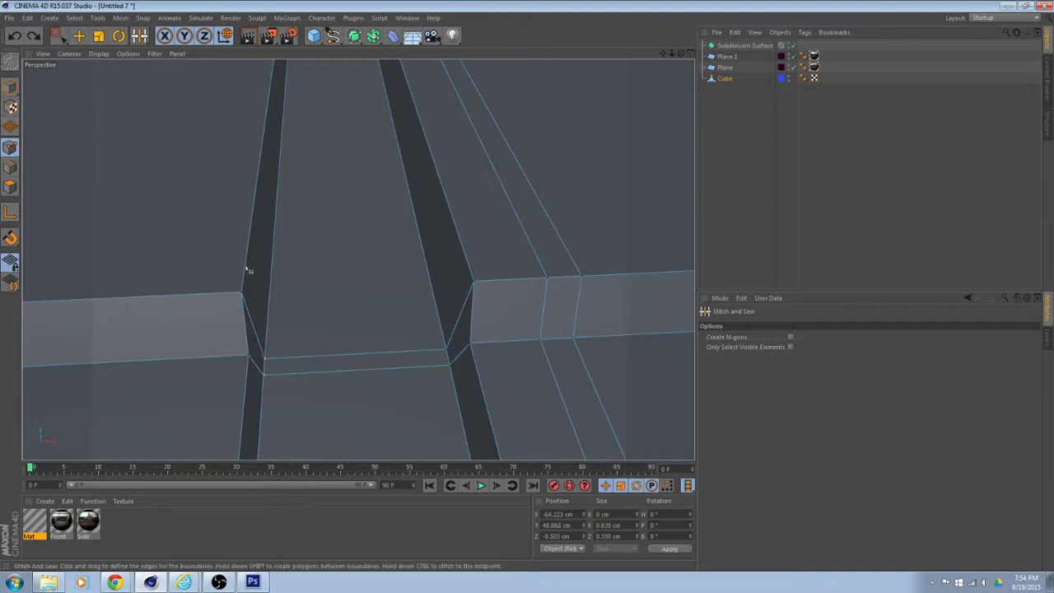
{"action": "right_click", "coordinate": [263, 313]}
{"action": "left_click", "coordinate": [304, 472]}
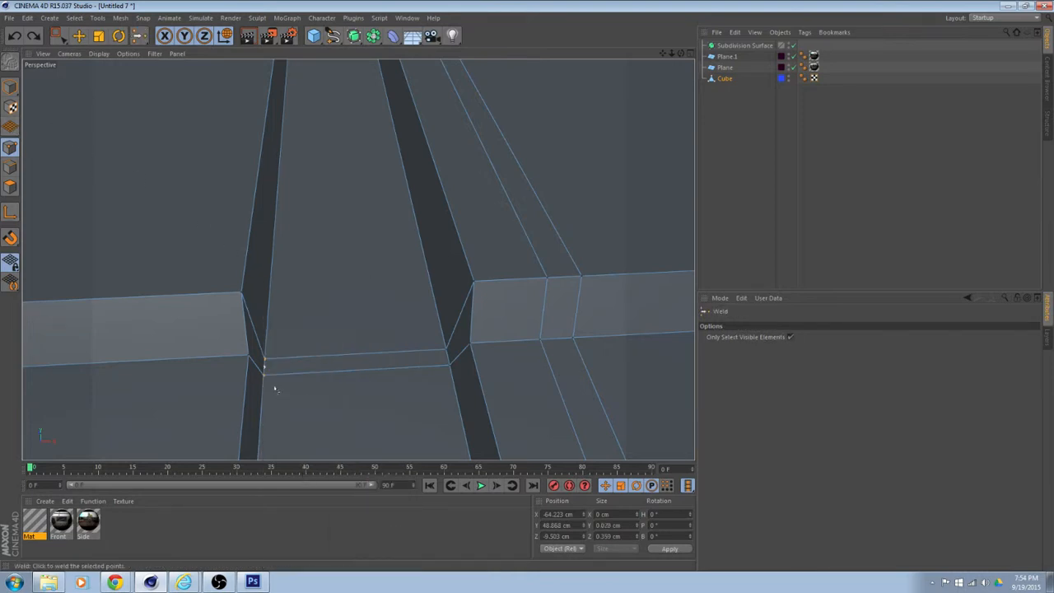
{"action": "left_click", "coordinate": [265, 361]}
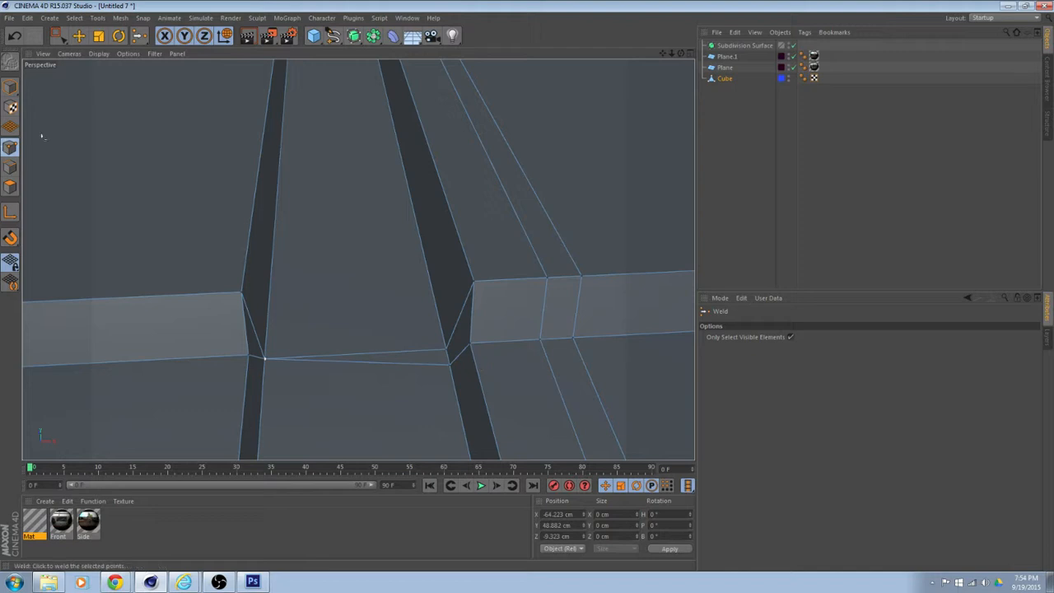
Weld the two points at the right end of the thin groove strip onto the upper point, closing the strip
{"action": "left_click", "coordinate": [78, 35]}
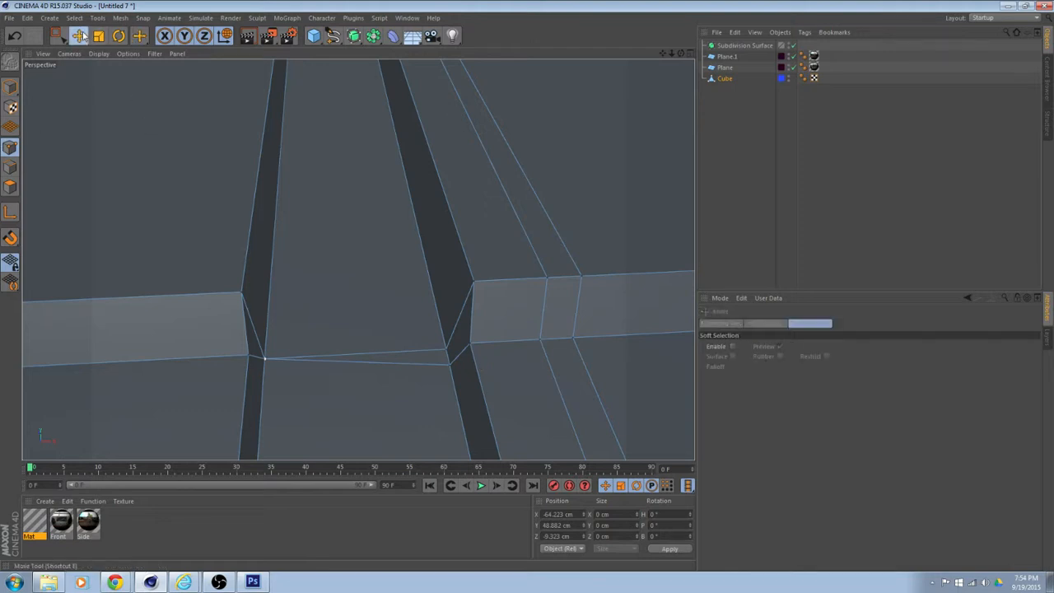
{"action": "left_click", "coordinate": [447, 355]}
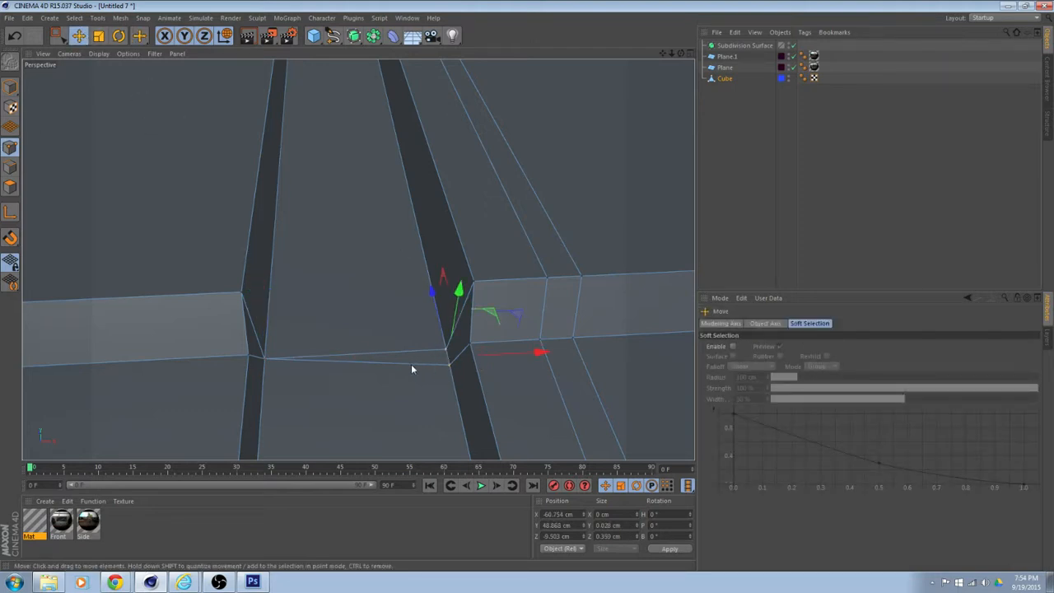
{"action": "right_click", "coordinate": [412, 369]}
{"action": "left_click", "coordinate": [445, 465]}
{"action": "left_click", "coordinate": [447, 352]}
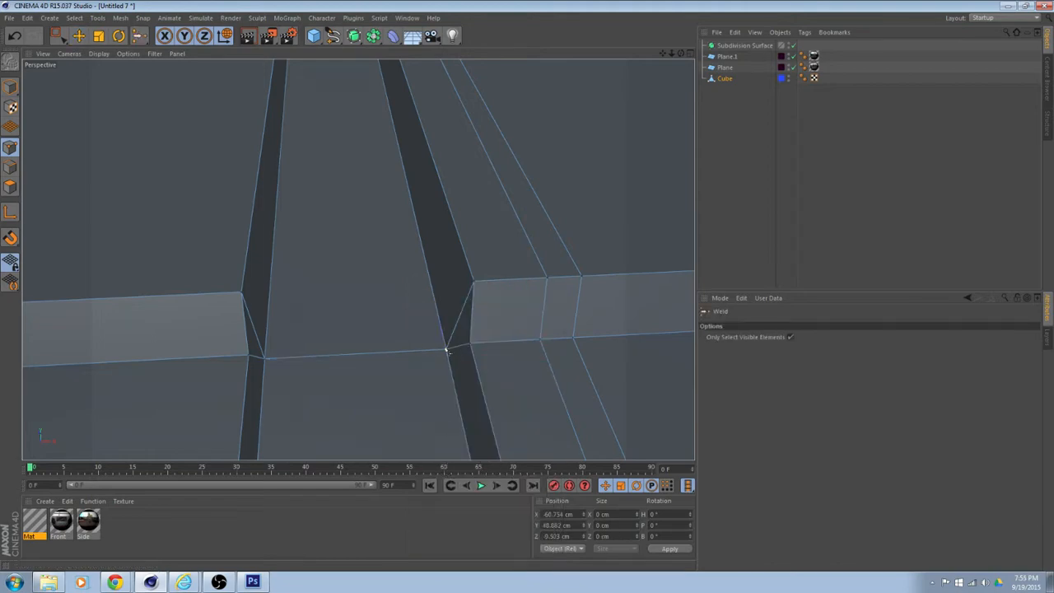
{"action": "scroll", "coordinate": [445, 350], "scroll_direction": "down", "scroll_amount": 4}
{"action": "left_click_drag", "start_coordinate": [462, 395], "coordinate": [434, 363], "text": "alt"}
{"action": "middle_click_drag", "start_coordinate": [465, 356], "coordinate": [357, 259], "text": "alt"}
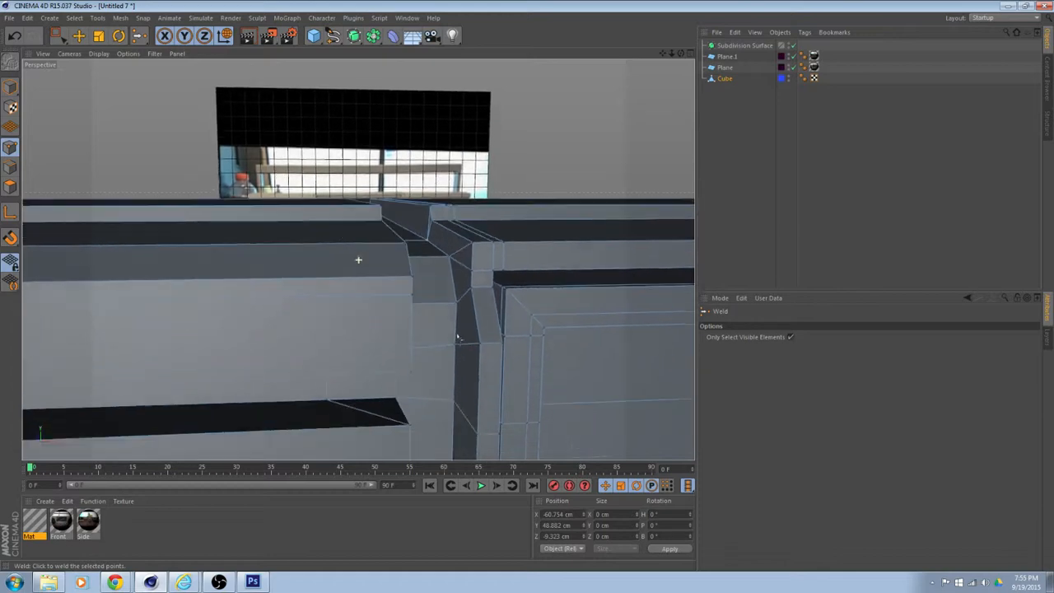
Switch to edge editing at the side end of the radio body and undo the last action
{"action": "left_click_drag", "start_coordinate": [465, 339], "coordinate": [369, 261], "text": "alt"}
{"action": "scroll", "coordinate": [369, 261], "scroll_direction": "up", "scroll_amount": 4}
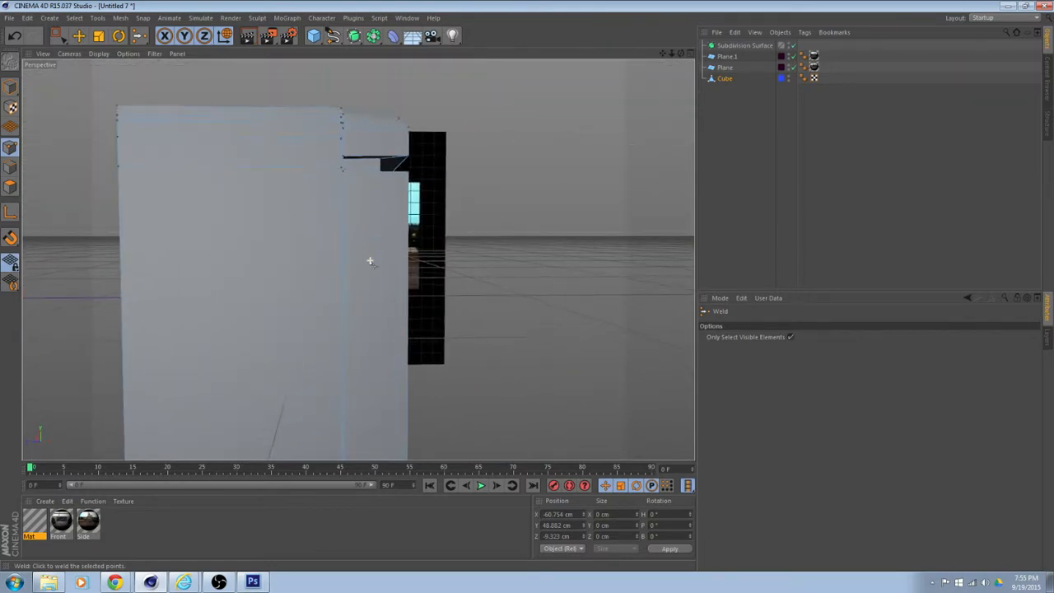
{"action": "middle_click_drag", "start_coordinate": [349, 183], "coordinate": [365, 292], "text": "alt"}
{"action": "left_click_drag", "start_coordinate": [382, 295], "coordinate": [363, 207], "text": "alt"}
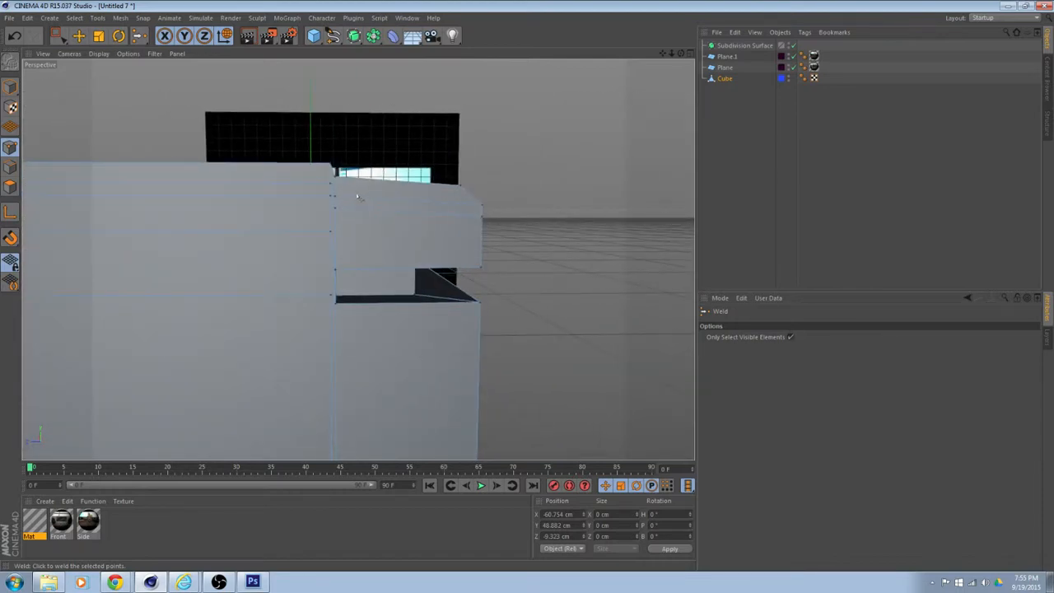
{"action": "left_click", "coordinate": [6, 184]}
{"action": "key", "text": "ctrl+z"}
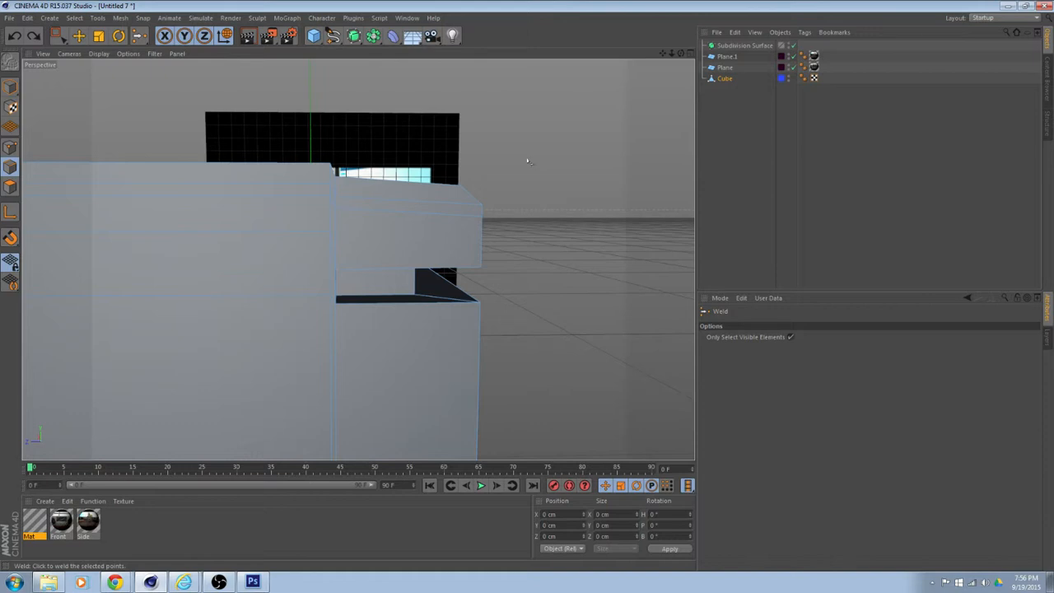
Activate the Knife in Loop mode and preview loop cuts around the stepped end of the body
{"action": "middle_click_drag", "start_coordinate": [354, 235], "coordinate": [324, 193], "text": "alt"}
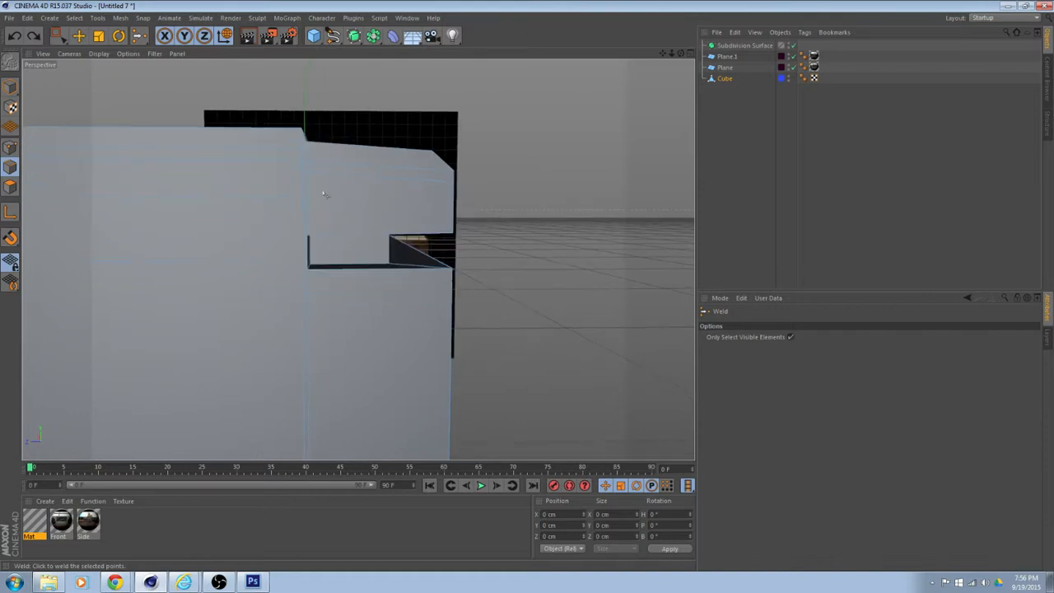
{"action": "left_click_drag", "start_coordinate": [322, 254], "coordinate": [505, 227], "text": "alt"}
{"action": "mouse_move", "coordinate": [572, 249]}
{"action": "left_mouse_down", "text": "alt"}
{"action": "mouse_move", "coordinate": [527, 280]}
{"action": "mouse_move", "coordinate": [470, 273]}
{"action": "mouse_move", "coordinate": [572, 257]}
{"action": "left_mouse_up", "text": "alt"}
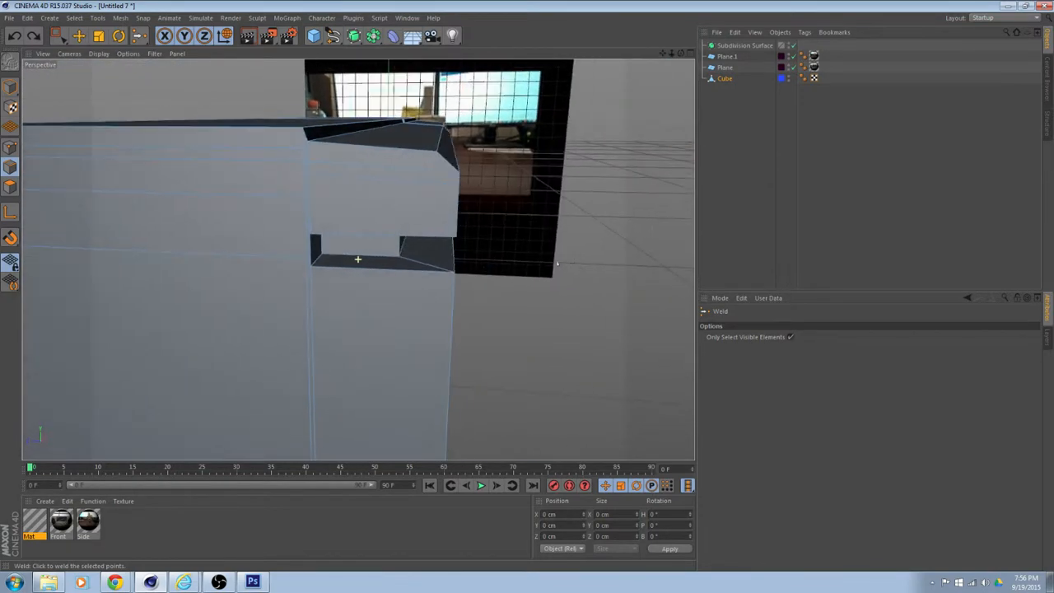
{"action": "right_click", "coordinate": [572, 257]}
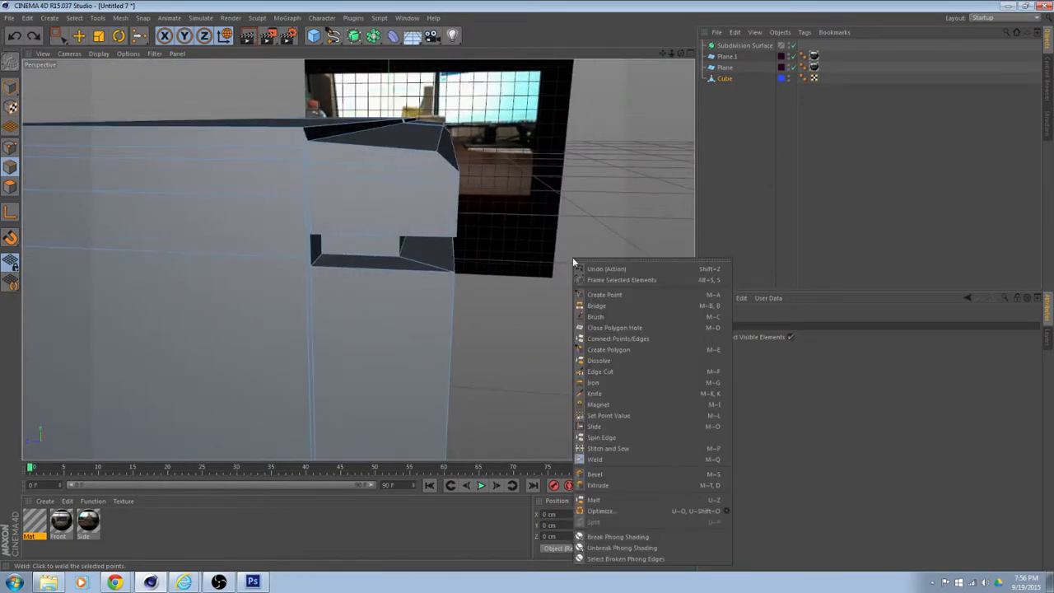
{"action": "left_click", "coordinate": [595, 394]}
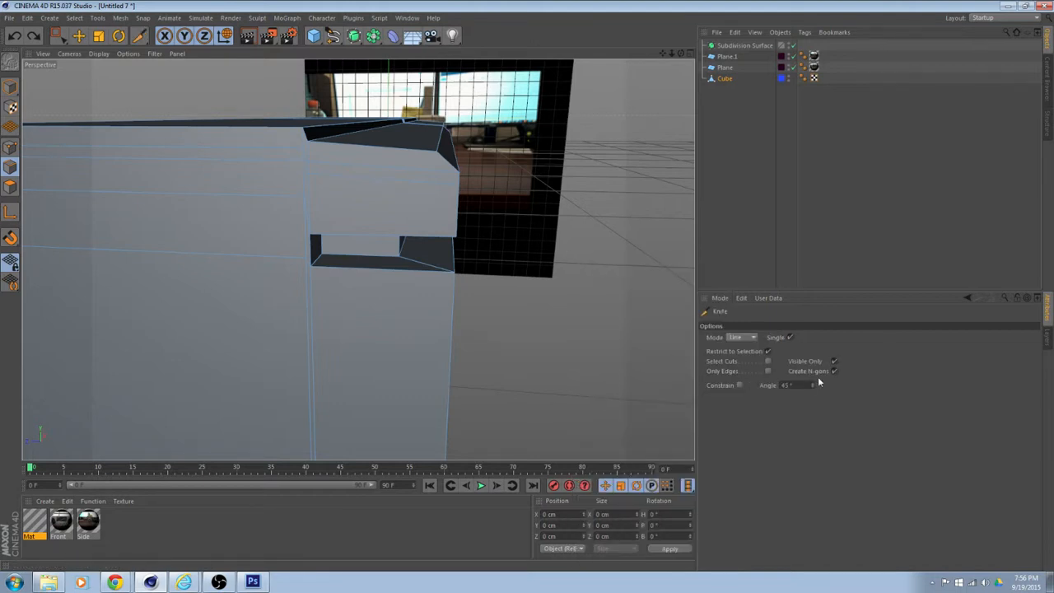
{"action": "left_click", "coordinate": [744, 339]}
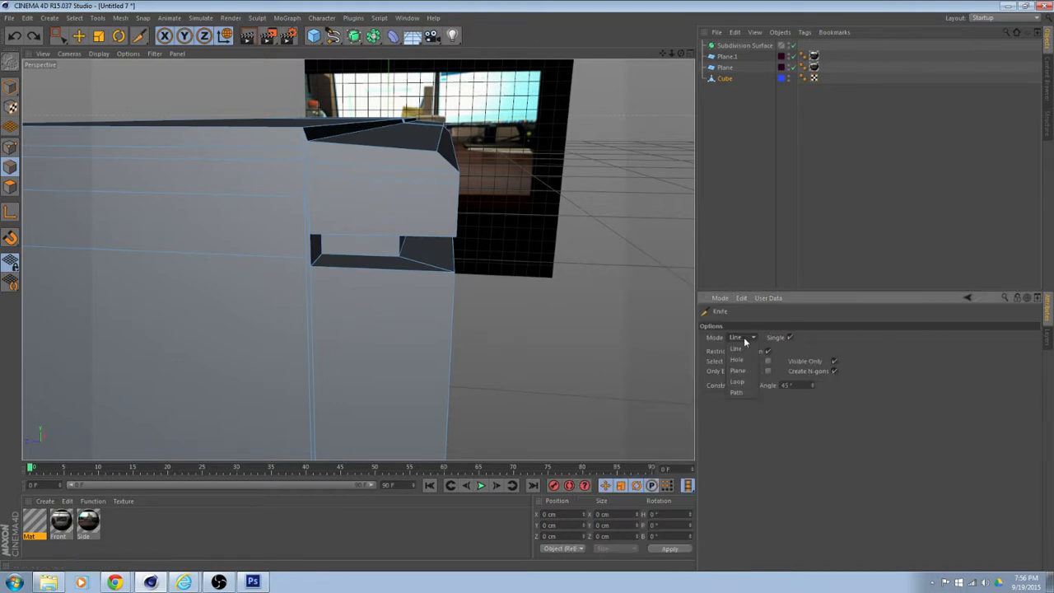
{"action": "left_click", "coordinate": [737, 381]}
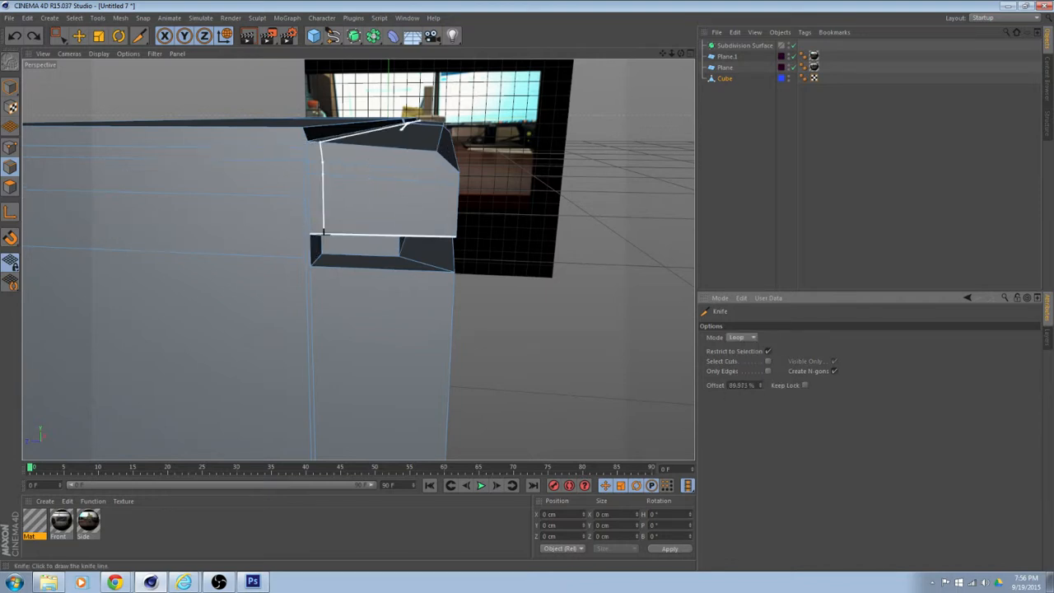
{"action": "left_click_drag", "start_coordinate": [404, 125], "coordinate": [497, 353], "text": "alt"}
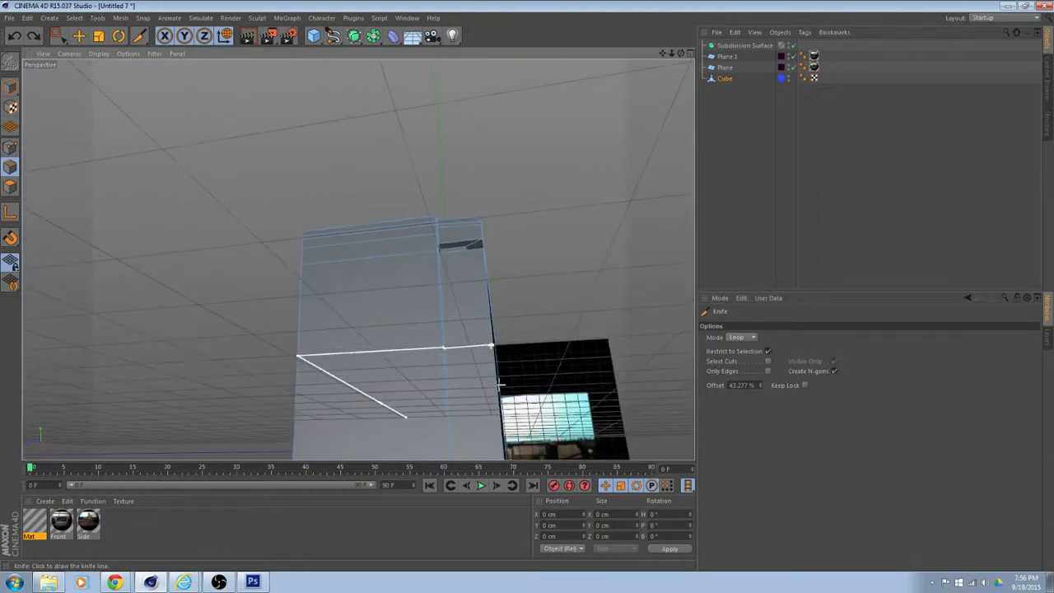
{"action": "left_click_drag", "start_coordinate": [495, 244], "coordinate": [355, 349], "text": "alt"}
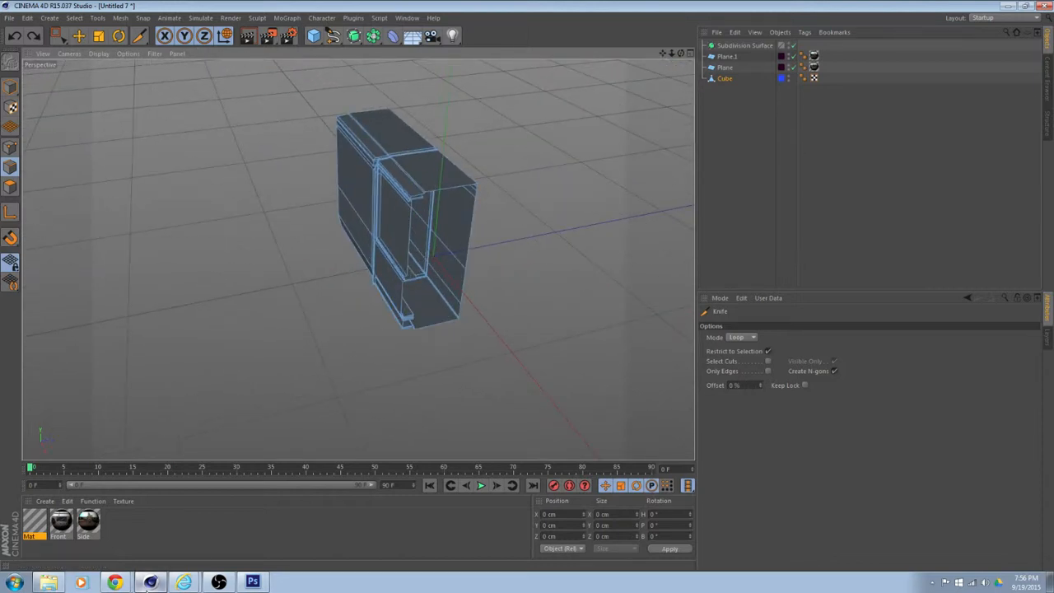
Switch to the browser, examine reference photos WP_20150917_15_35_32_Pro.jpg and WP_20150917_15_35_15_Pro.jpg for the seam's shape, and return to Cinema 4D
{"action": "left_click", "coordinate": [183, 583]}
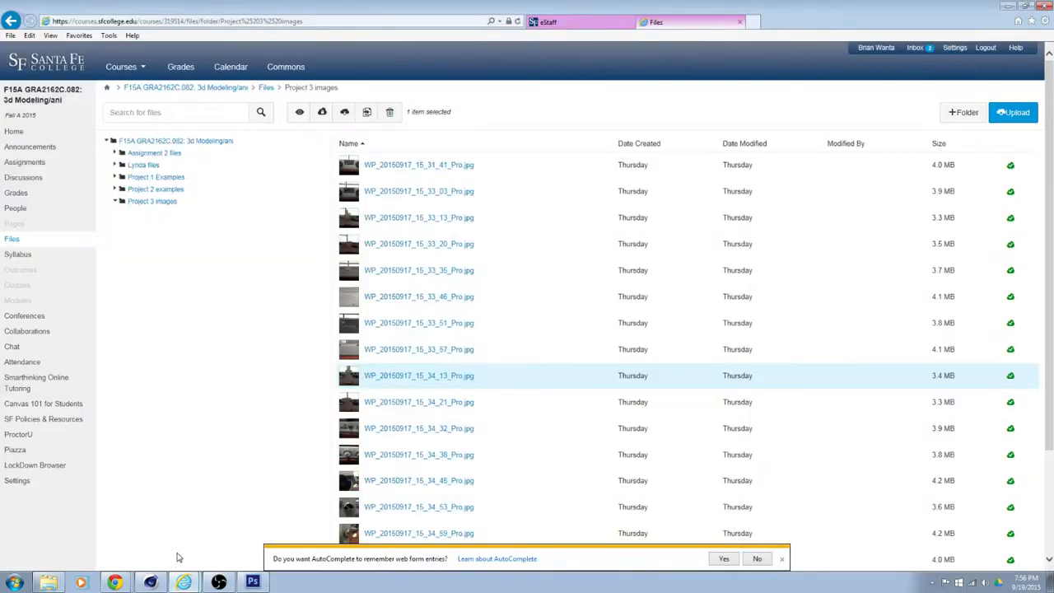
{"action": "scroll", "coordinate": [416, 428], "scroll_direction": "down", "scroll_amount": 3}
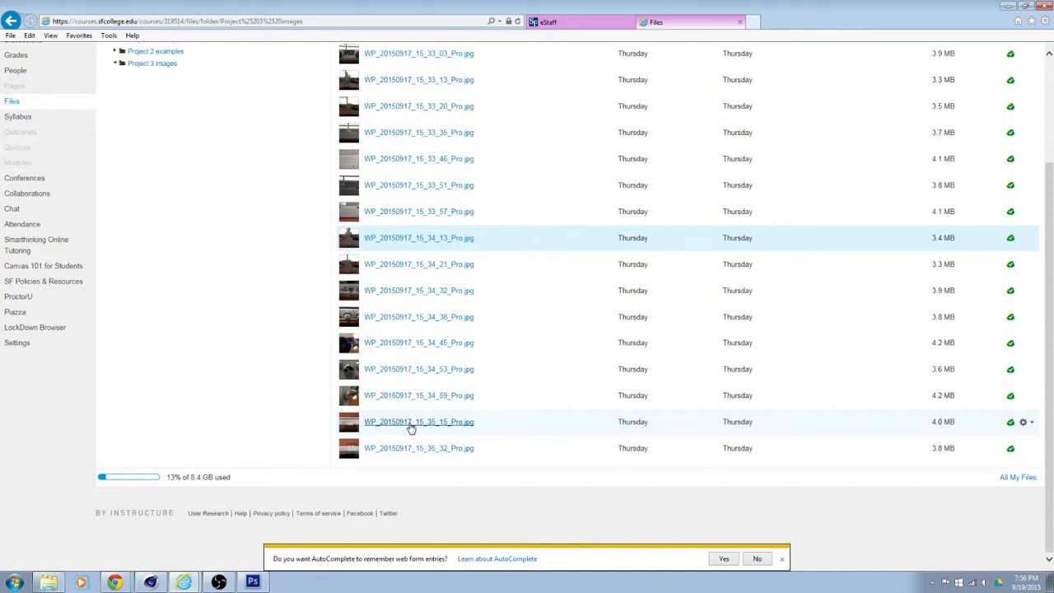
{"action": "left_click", "coordinate": [407, 448]}
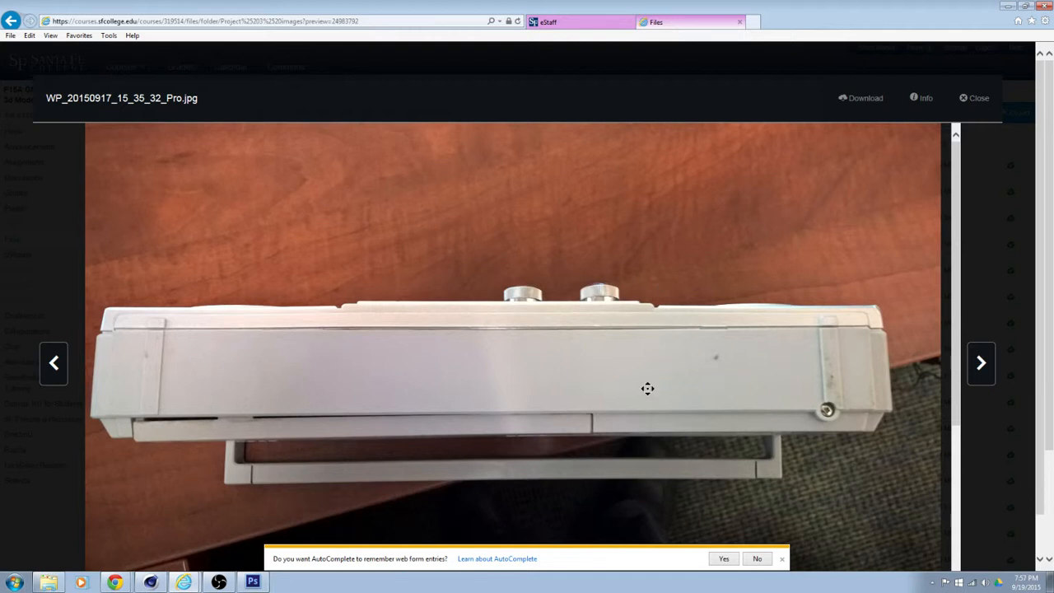
{"action": "left_click_drag", "start_coordinate": [647, 387], "coordinate": [656, 365]}
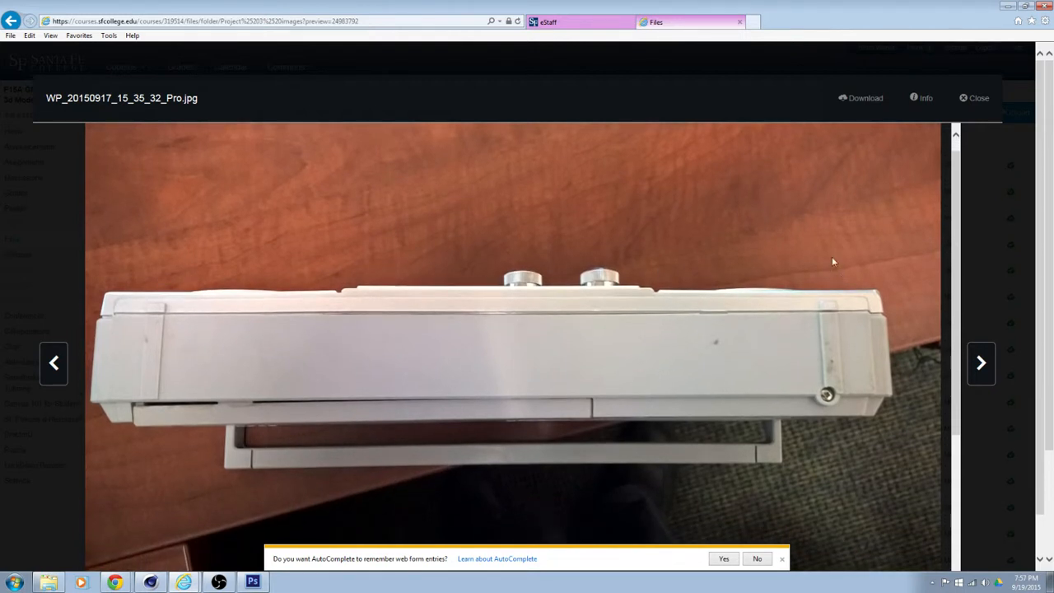
{"action": "left_click", "coordinate": [984, 375]}
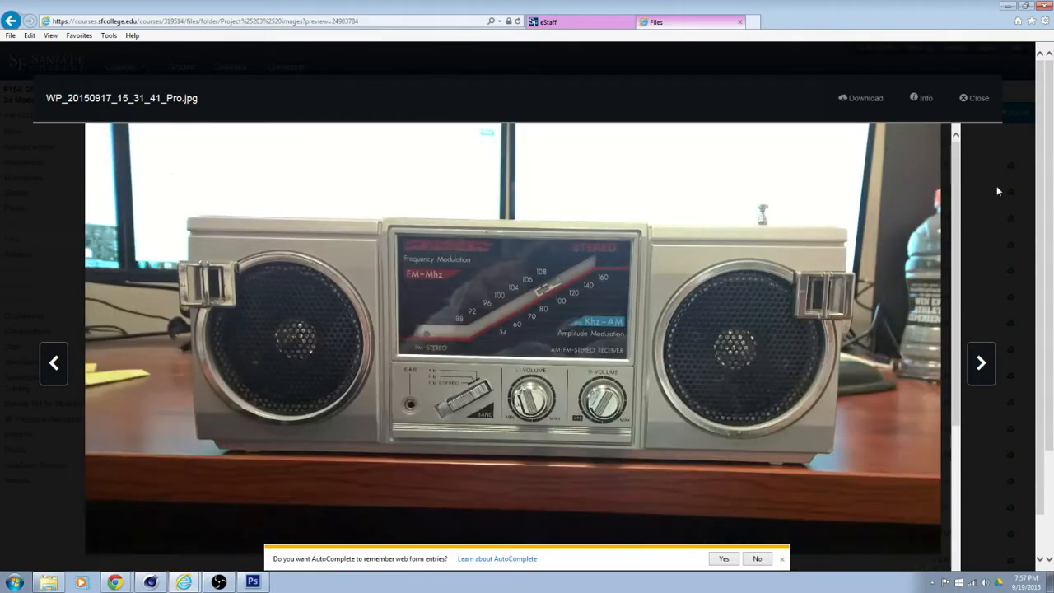
{"action": "left_click", "coordinate": [975, 98]}
{"action": "scroll", "coordinate": [588, 495], "scroll_direction": "down", "scroll_amount": 5}
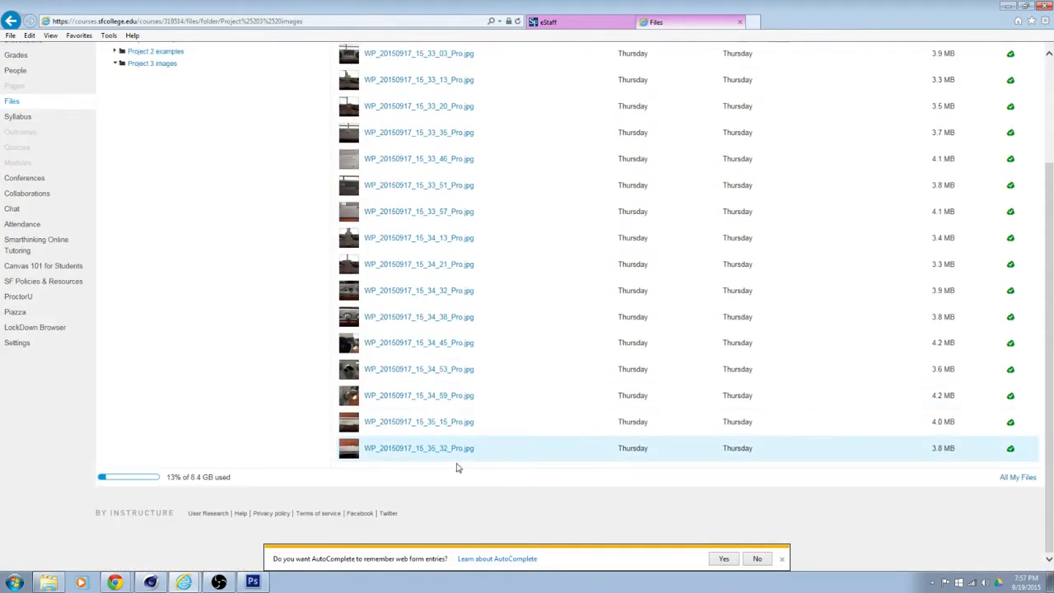
{"action": "left_click", "coordinate": [386, 423]}
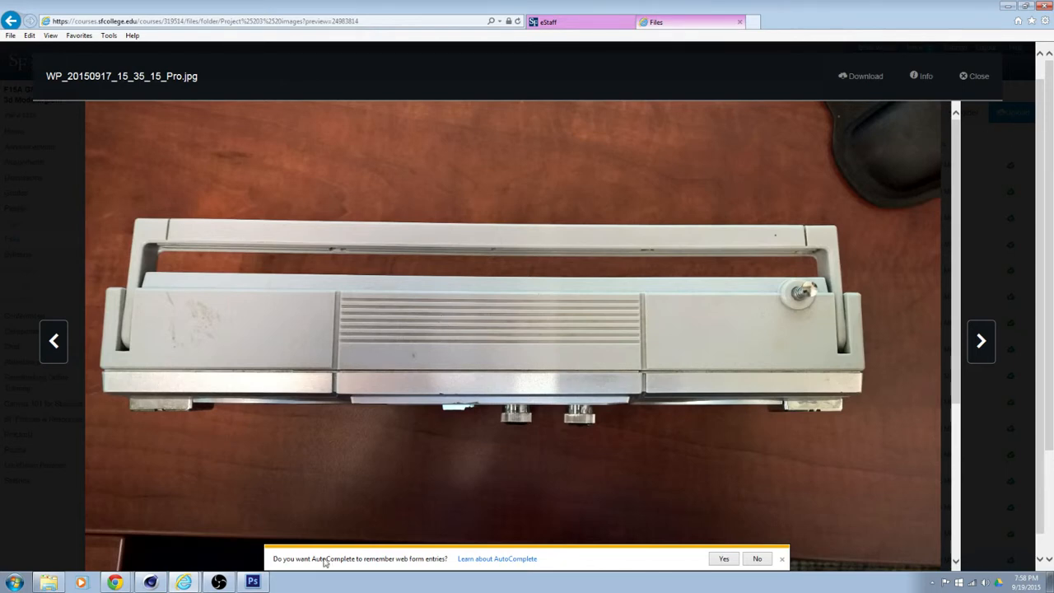
{"action": "left_click", "coordinate": [149, 582]}
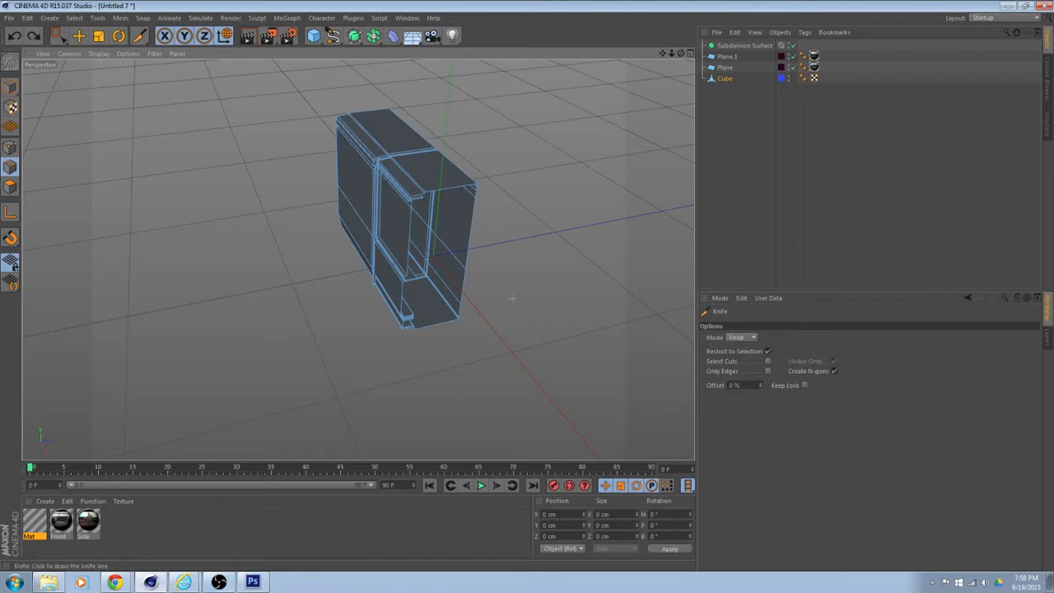
Cut an edge loop around the front section of the body, close to the step where it meets the rear section
{"action": "left_click_drag", "start_coordinate": [560, 283], "coordinate": [516, 260], "text": "alt"}
{"action": "left_click_drag", "start_coordinate": [357, 260], "coordinate": [454, 289], "text": "alt"}
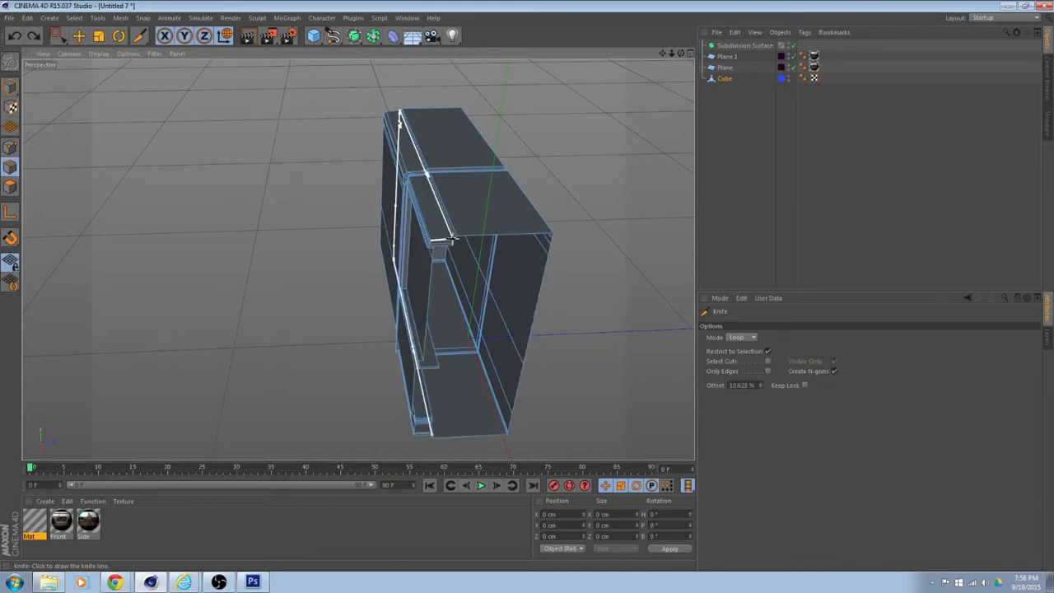
{"action": "scroll", "coordinate": [458, 244], "scroll_direction": "up", "scroll_amount": 2}
{"action": "scroll", "coordinate": [457, 244], "scroll_direction": "up", "scroll_amount": 1}
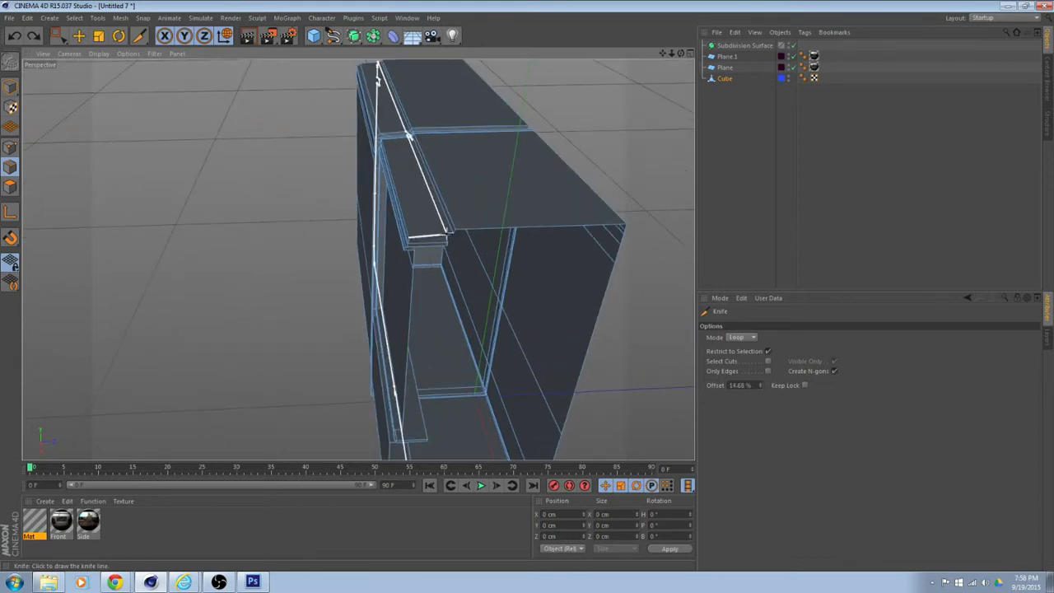
{"action": "left_click_drag", "start_coordinate": [449, 233], "coordinate": [434, 213], "text": "alt"}
{"action": "scroll", "coordinate": [442, 233], "scroll_direction": "up", "scroll_amount": 2}
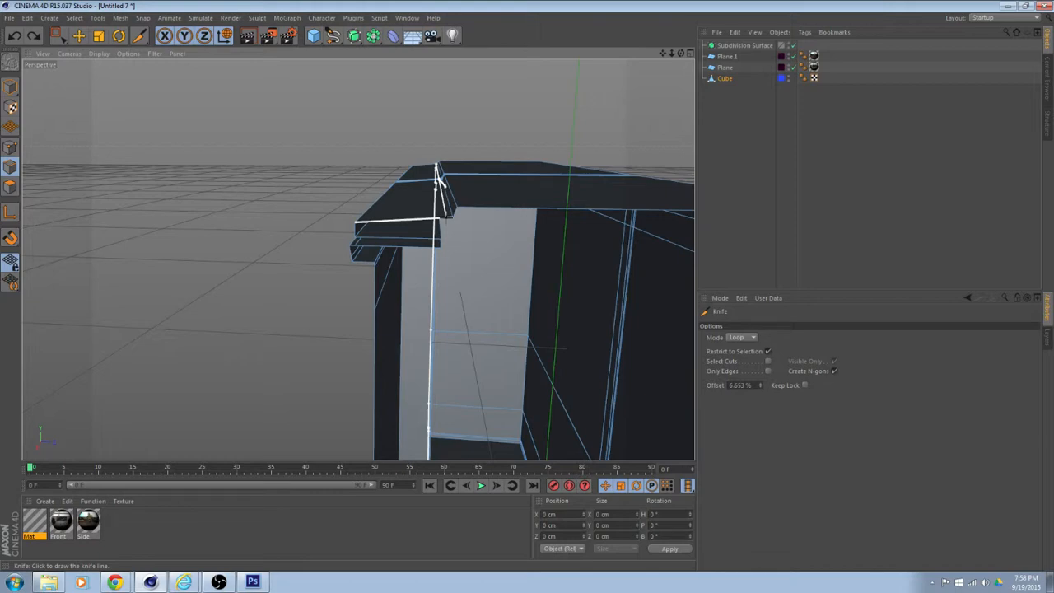
{"action": "left_click_drag", "start_coordinate": [437, 170], "coordinate": [494, 354], "text": "alt"}
{"action": "scroll", "coordinate": [456, 306], "scroll_direction": "up", "scroll_amount": 3}
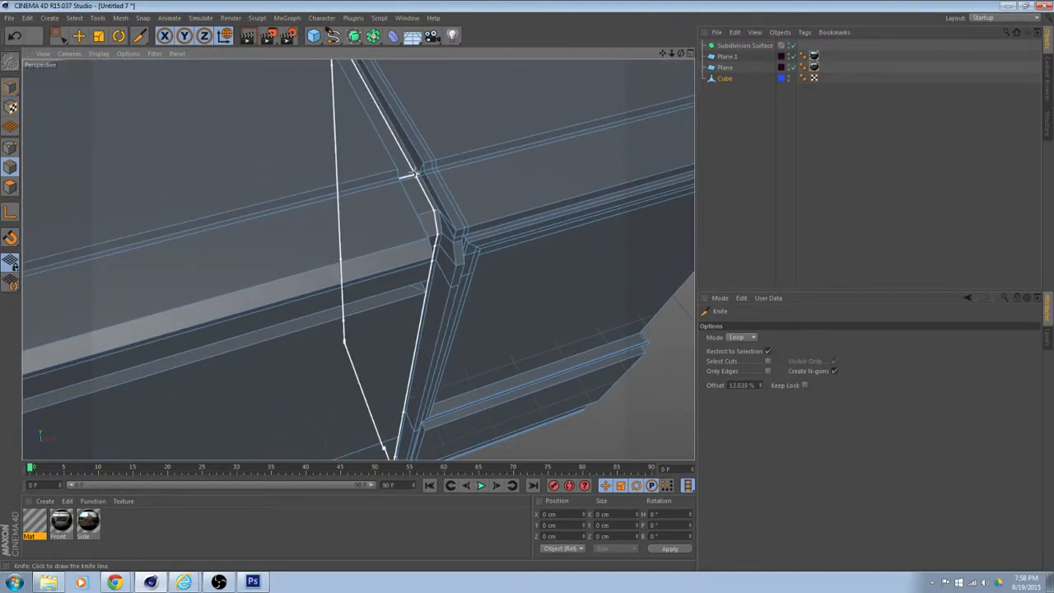
{"action": "left_click_drag", "start_coordinate": [469, 181], "coordinate": [292, 175], "text": "alt"}
{"action": "left_click_drag", "start_coordinate": [565, 239], "coordinate": [413, 210], "text": "alt"}
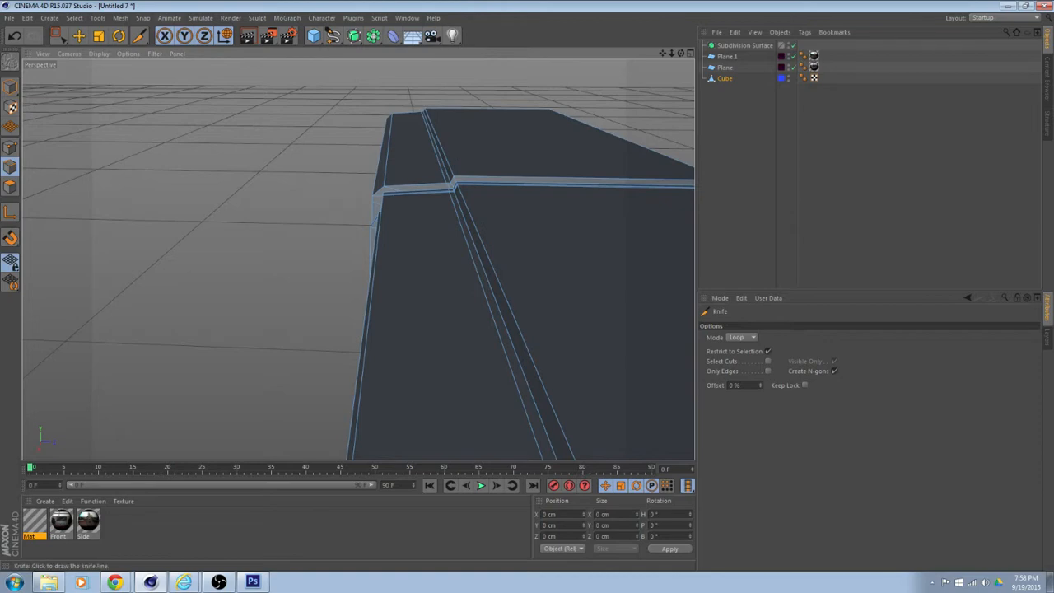
In polygon editing, select the thin strip beside the step on the top face and add its upper continuation on the end face
{"action": "left_click", "coordinate": [79, 35]}
{"action": "left_click", "coordinate": [10, 187]}
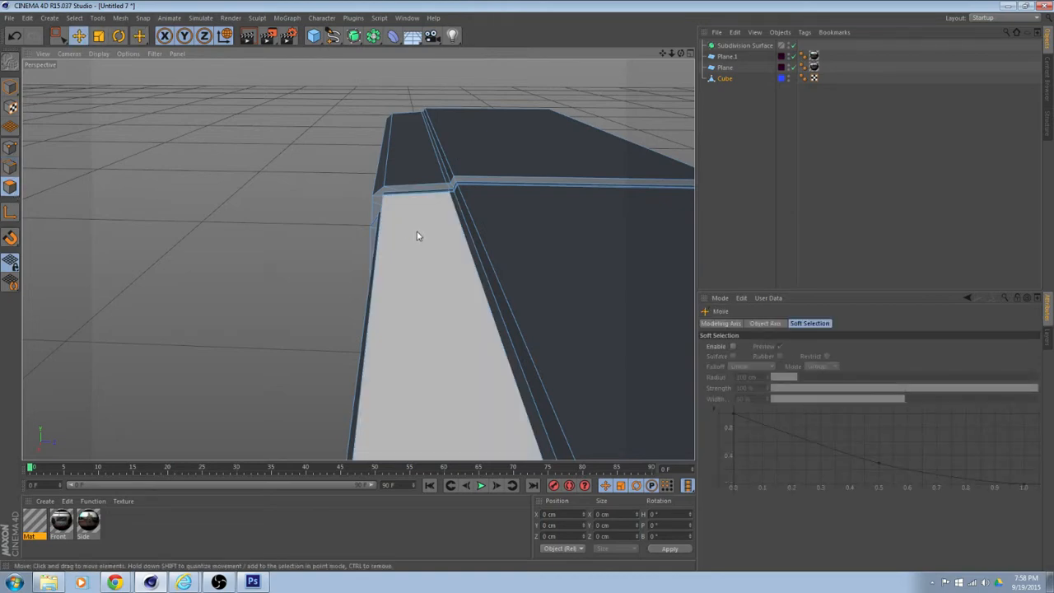
{"action": "left_click", "coordinate": [464, 231]}
{"action": "left_click_drag", "start_coordinate": [464, 231], "coordinate": [492, 226], "text": "alt"}
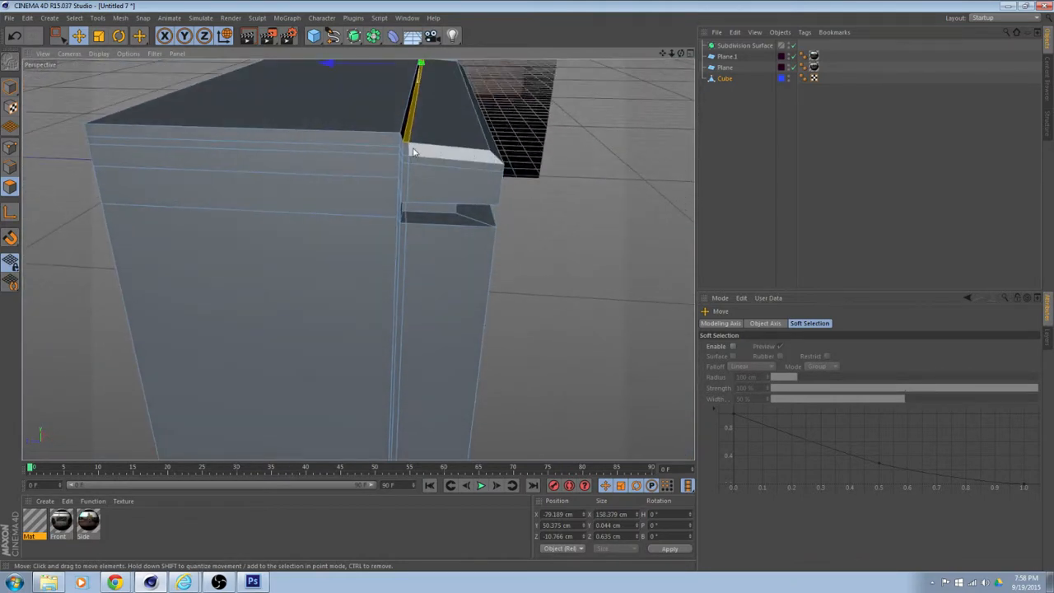
{"action": "left_click", "coordinate": [404, 176], "text": "shift"}
{"action": "left_click_drag", "start_coordinate": [421, 215], "coordinate": [421, 155], "text": "alt"}
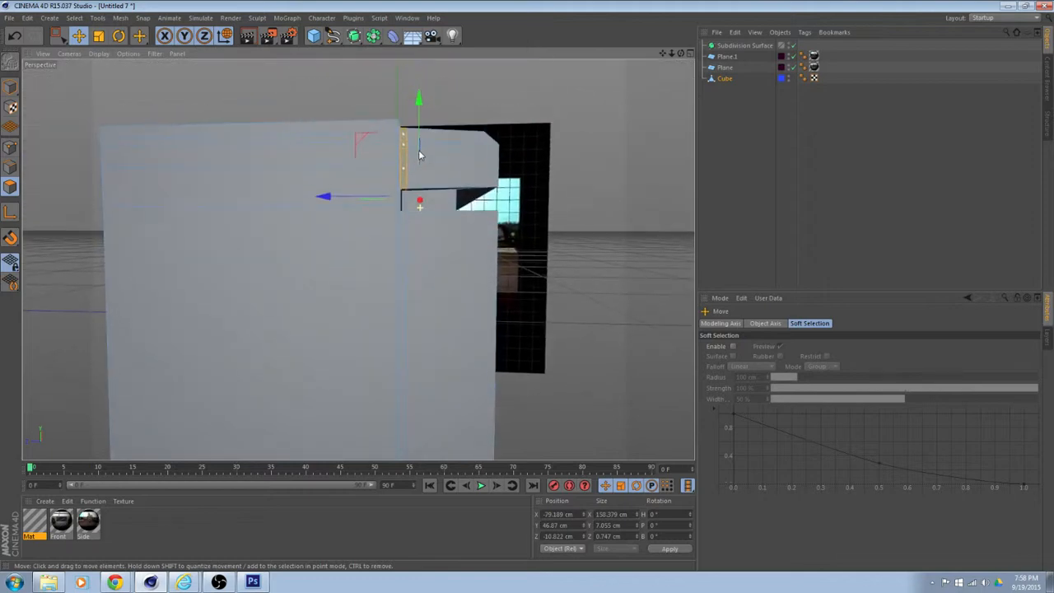
Extend the polygon selection along the thin strip down the body's end face to its lower corner
{"action": "middle_click_drag", "start_coordinate": [420, 214], "coordinate": [419, 162], "text": "alt"}
{"action": "left_click_drag", "start_coordinate": [428, 212], "coordinate": [487, 96], "text": "alt"}
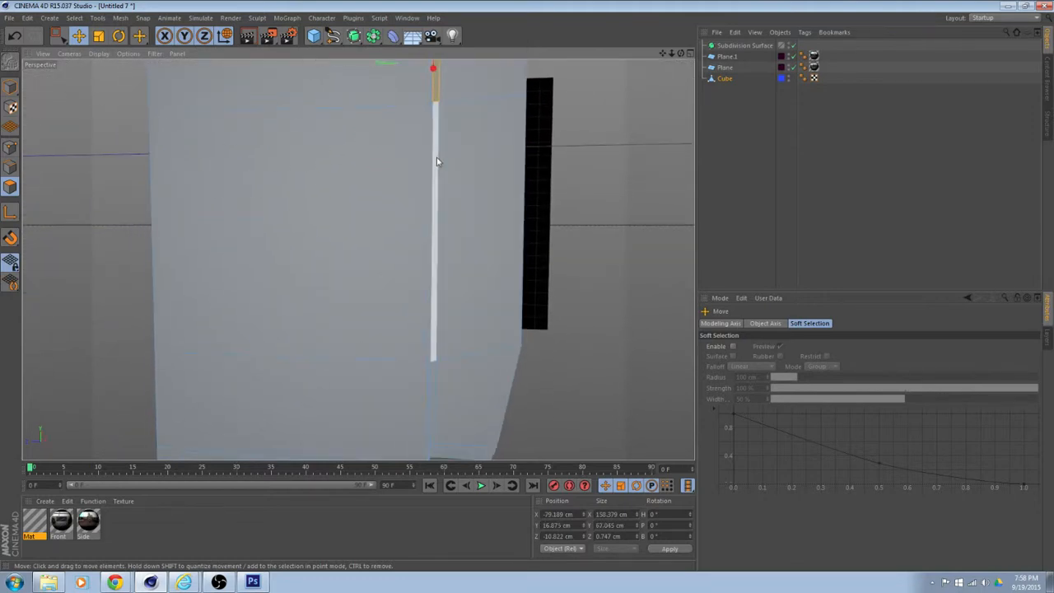
{"action": "left_click_drag", "start_coordinate": [446, 199], "coordinate": [469, 186], "text": "alt"}
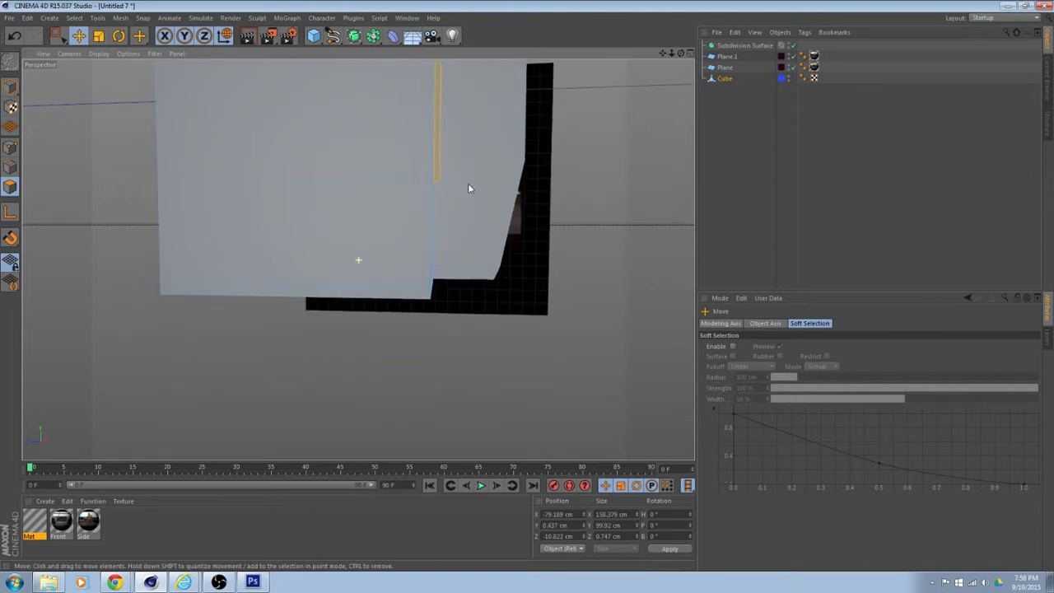
{"action": "left_click", "coordinate": [437, 209], "text": "shift"}
{"action": "scroll", "coordinate": [447, 237], "scroll_direction": "up", "scroll_amount": 5}
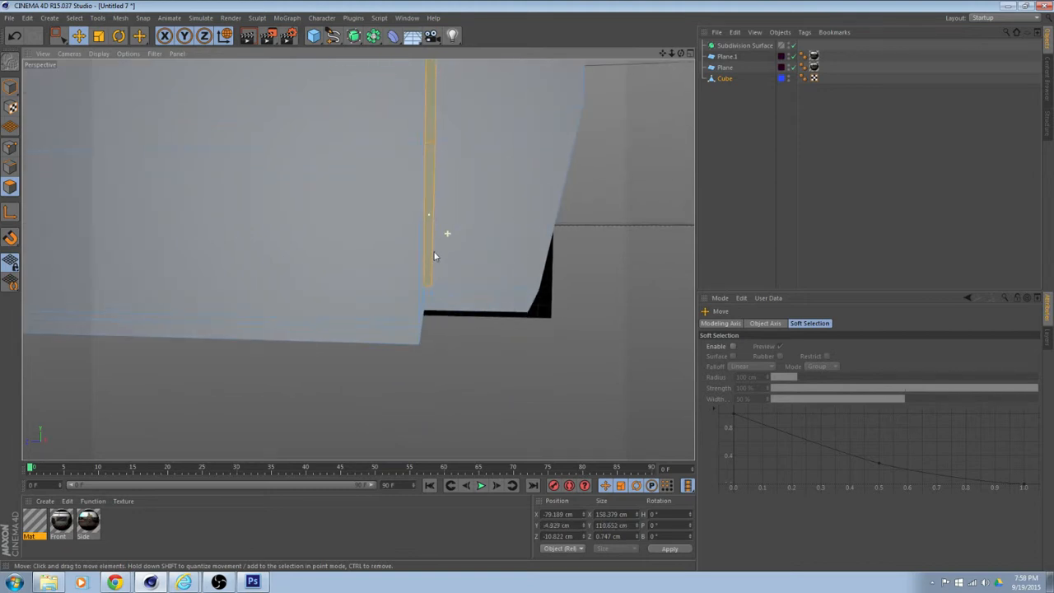
{"action": "left_click_drag", "start_coordinate": [434, 252], "coordinate": [441, 165], "text": "alt"}
{"action": "left_click", "coordinate": [429, 282], "text": "shift"}
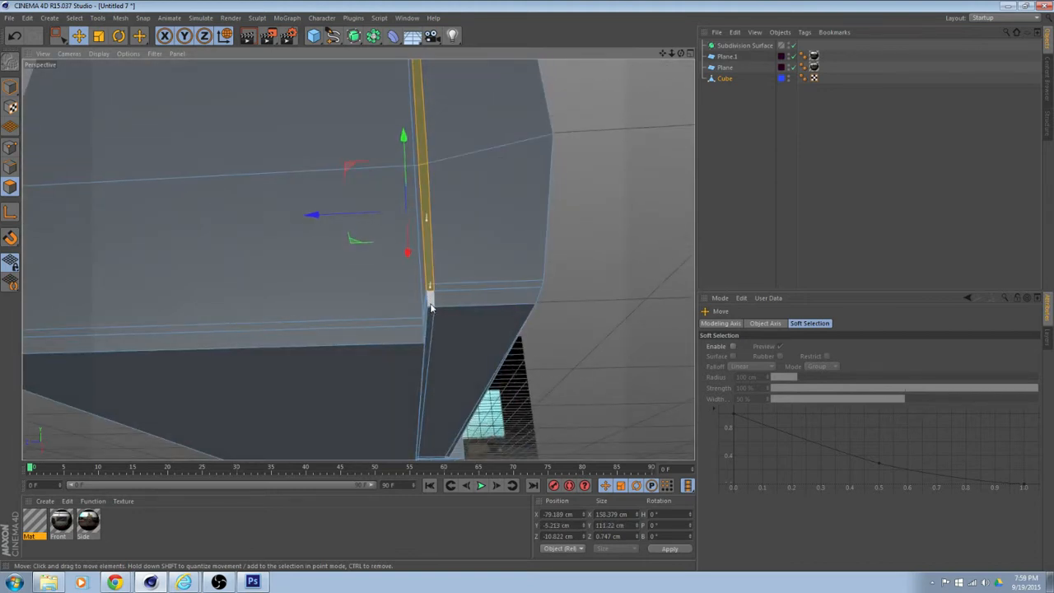
Add the thin strip's polygons along the underside of the body to the selection, continuing across the vertical groove
{"action": "left_click_drag", "start_coordinate": [430, 307], "coordinate": [315, 134], "text": "alt"}
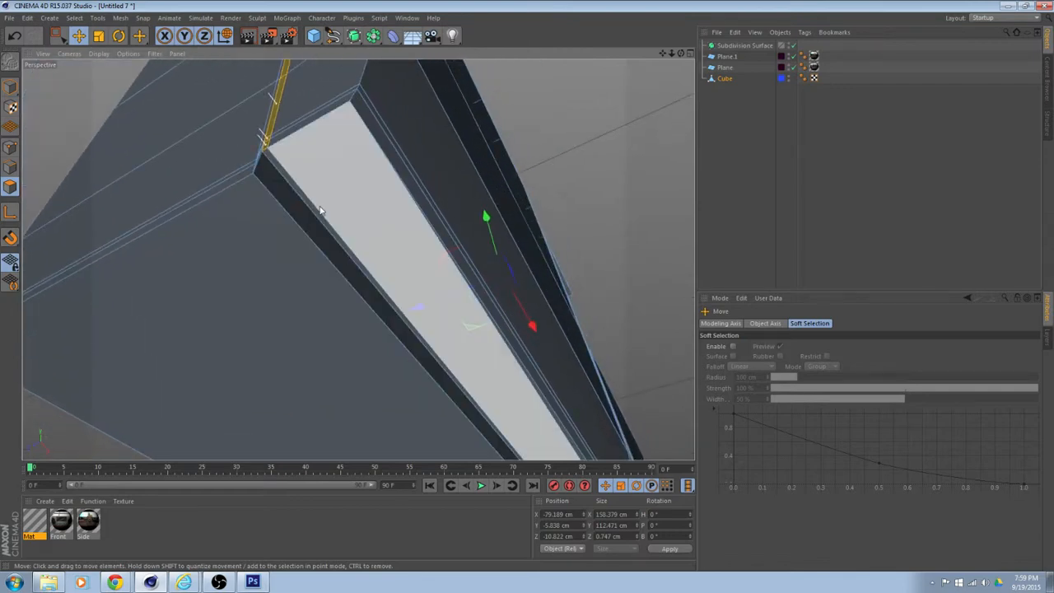
{"action": "left_click_drag", "start_coordinate": [320, 210], "coordinate": [326, 301], "text": "alt"}
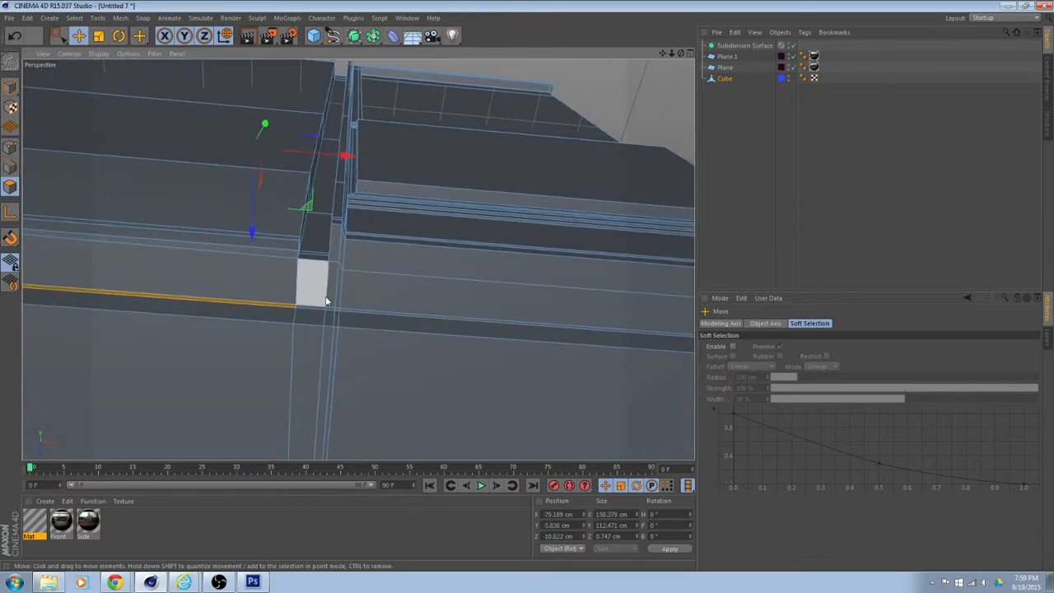
{"action": "left_click", "coordinate": [326, 313], "text": "shift"}
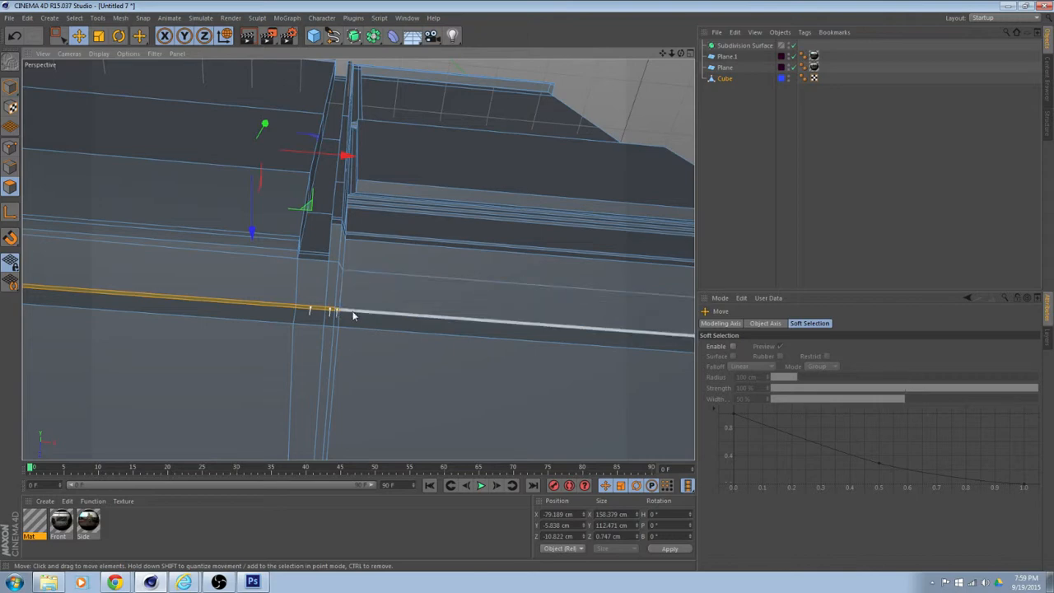
{"action": "left_click", "coordinate": [353, 315], "text": "shift"}
Sink the selected thin strip around the body inward using Smooth Shift with an offset of -2.7 cm
{"action": "scroll", "coordinate": [409, 332], "scroll_direction": "down", "scroll_amount": 2}
{"action": "left_click_drag", "start_coordinate": [464, 351], "coordinate": [458, 204], "text": "alt"}
{"action": "scroll", "coordinate": [458, 203], "scroll_direction": "up", "scroll_amount": 1}
{"action": "right_click", "coordinate": [200, 142]}
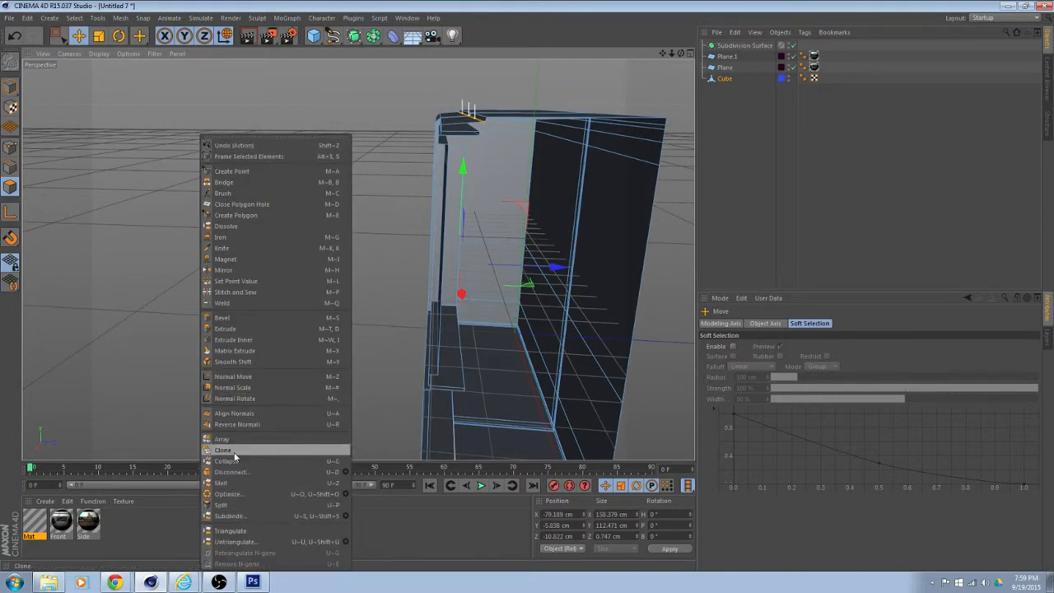
{"action": "left_click", "coordinate": [240, 363]}
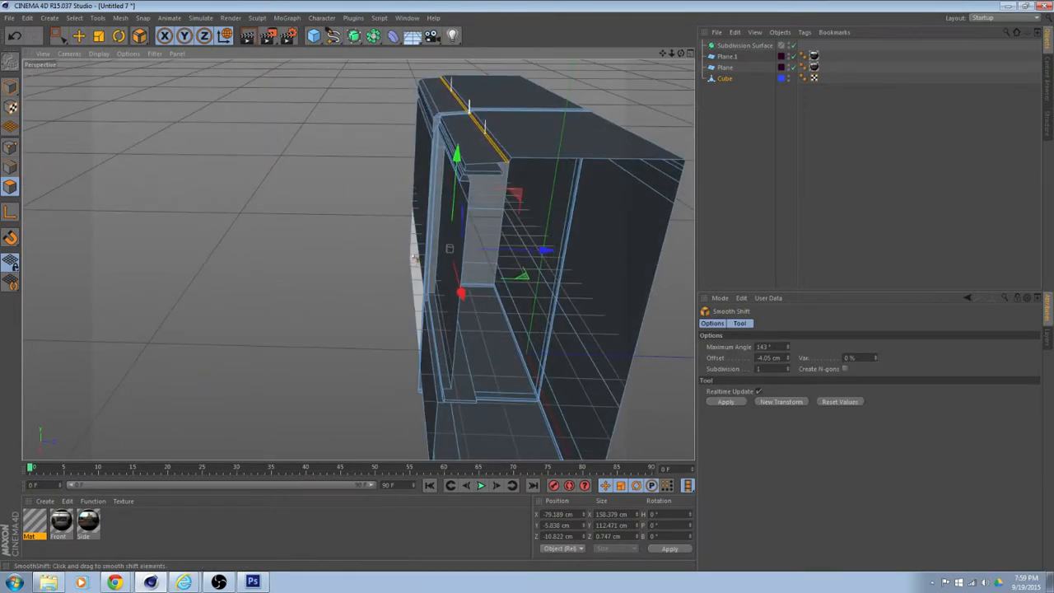
{"action": "left_click_drag", "start_coordinate": [450, 248], "coordinate": [416, 248]}
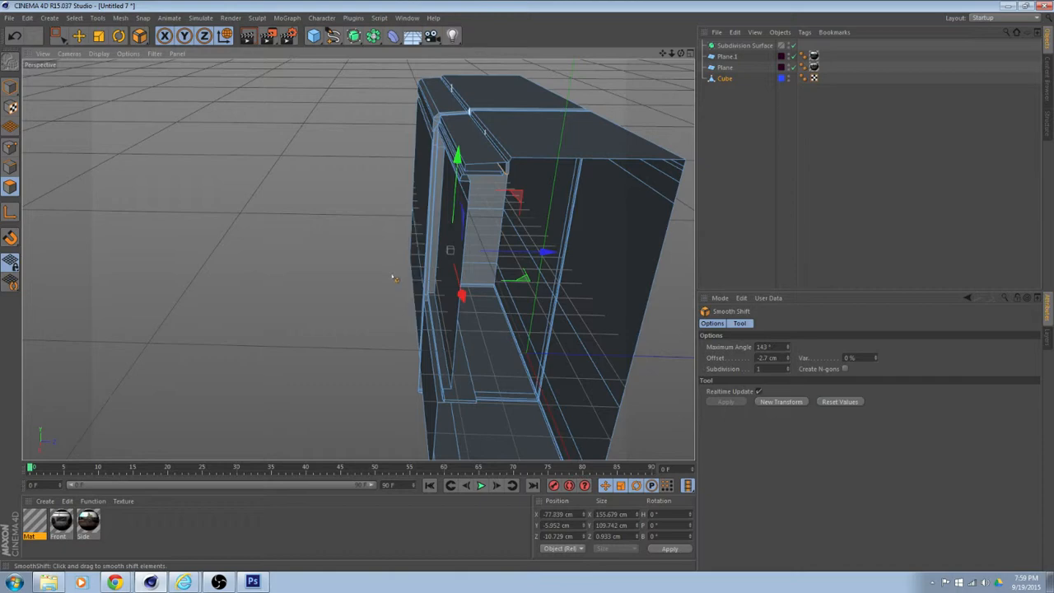
Inspect the new seam groove from outside and inside the body, and set its Smooth Shift offset to -1.58 cm
{"action": "left_click_drag", "start_coordinate": [394, 277], "coordinate": [544, 346], "text": "alt"}
{"action": "left_click_drag", "start_coordinate": [281, 322], "coordinate": [60, 314], "text": "alt"}
{"action": "middle_click_drag", "start_coordinate": [444, 445], "coordinate": [357, 259], "text": "alt"}
{"action": "left_click_drag", "start_coordinate": [208, 224], "coordinate": [166, 211], "text": "alt"}
{"action": "right_click_drag", "start_coordinate": [233, 325], "coordinate": [238, 347], "text": "alt"}
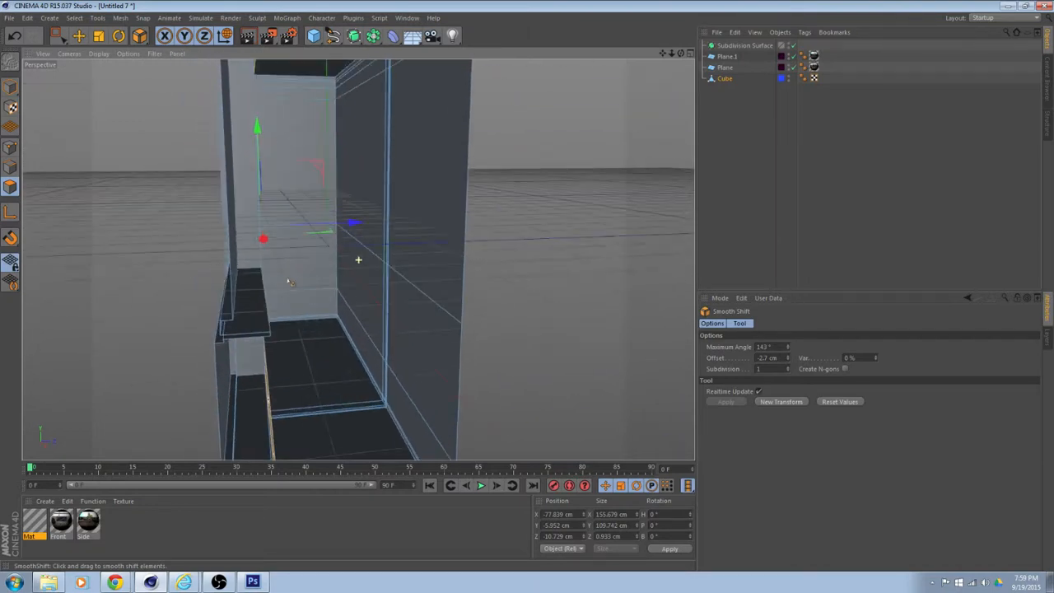
{"action": "left_click_drag", "start_coordinate": [358, 259], "coordinate": [299, 333], "text": "alt"}
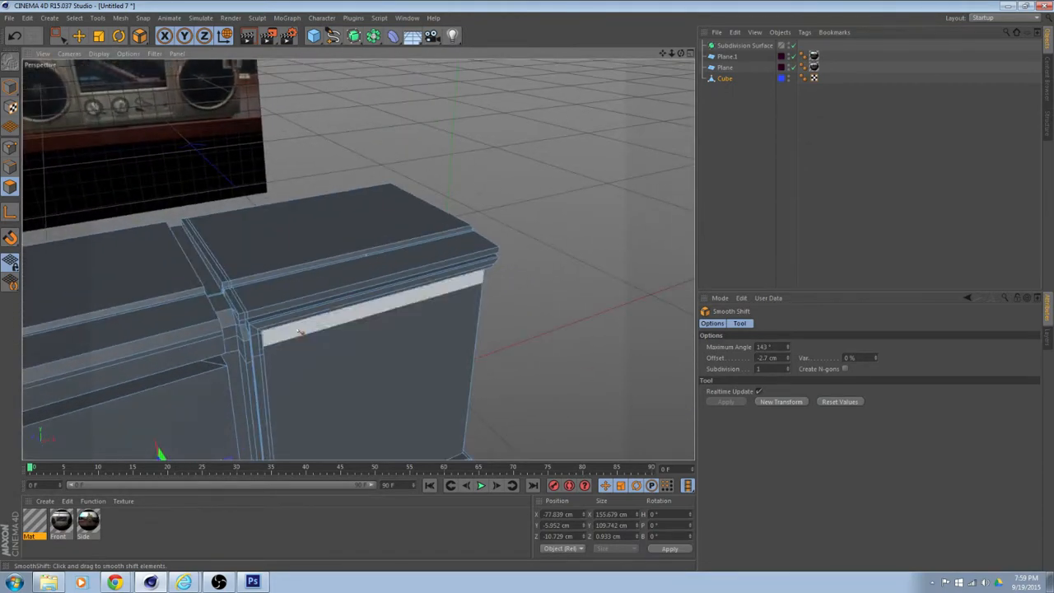
{"action": "right_click_drag", "start_coordinate": [299, 332], "coordinate": [338, 326], "text": "alt"}
{"action": "right_click_drag", "start_coordinate": [177, 288], "coordinate": [198, 298], "text": "alt"}
{"action": "left_click_drag", "start_coordinate": [177, 281], "coordinate": [395, 198], "text": "alt"}
{"action": "left_click_drag", "start_coordinate": [207, 355], "coordinate": [176, 376], "text": "alt"}
{"action": "left_click_drag", "start_coordinate": [357, 259], "coordinate": [170, 393], "text": "alt"}
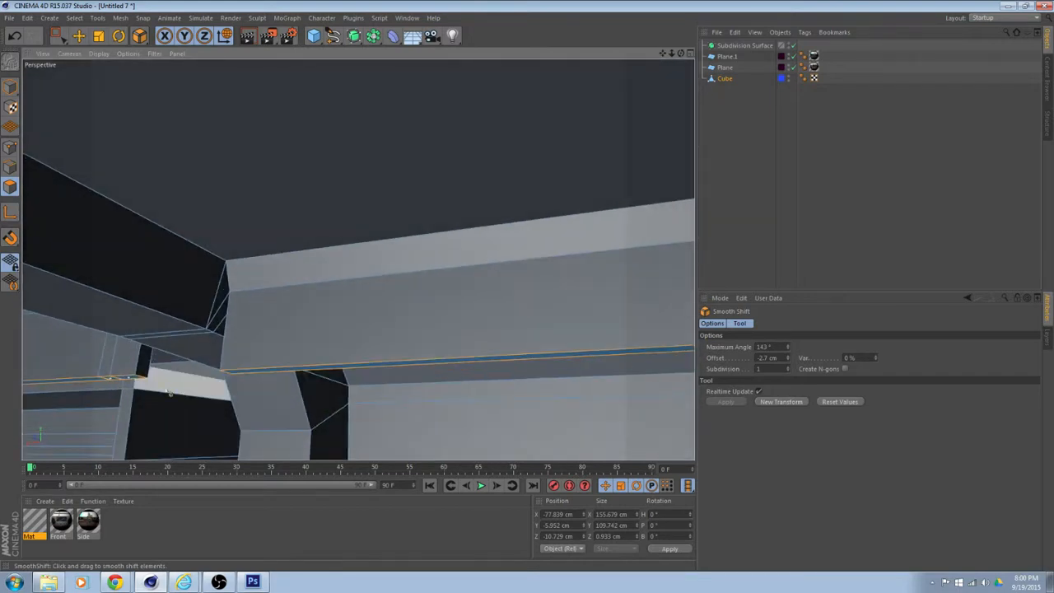
{"action": "left_click", "coordinate": [787, 356]}
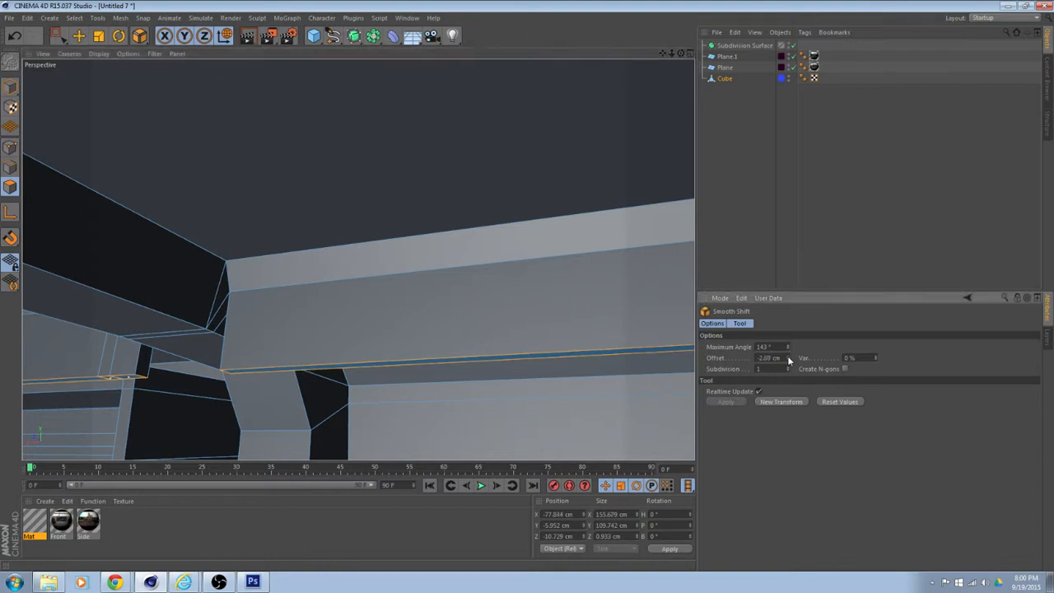
{"action": "left_click_drag", "start_coordinate": [788, 356], "coordinate": [787, 355]}
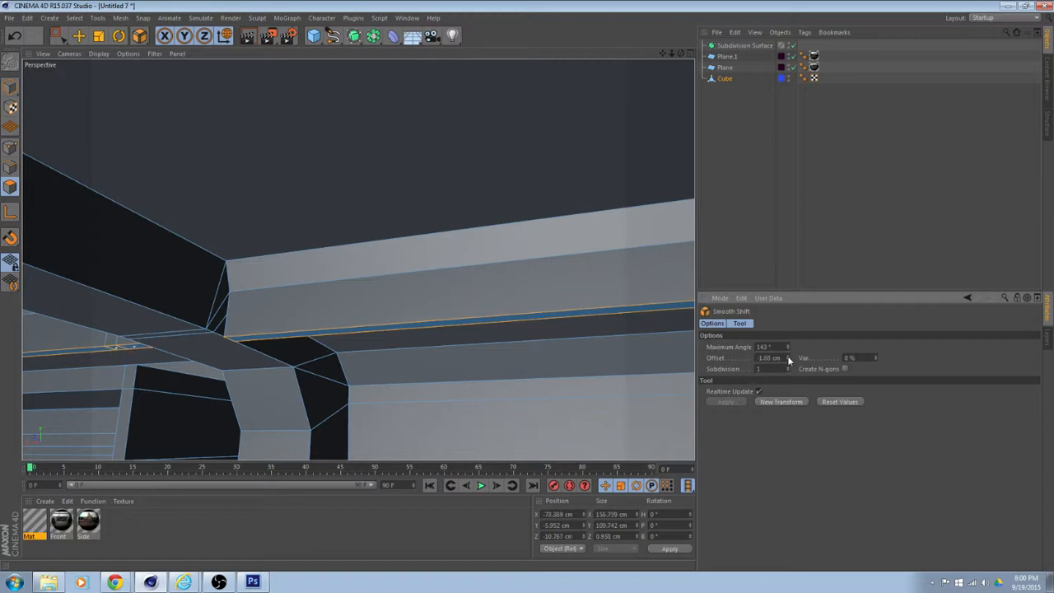
{"action": "left_click_drag", "start_coordinate": [372, 340], "coordinate": [394, 315], "text": "alt"}
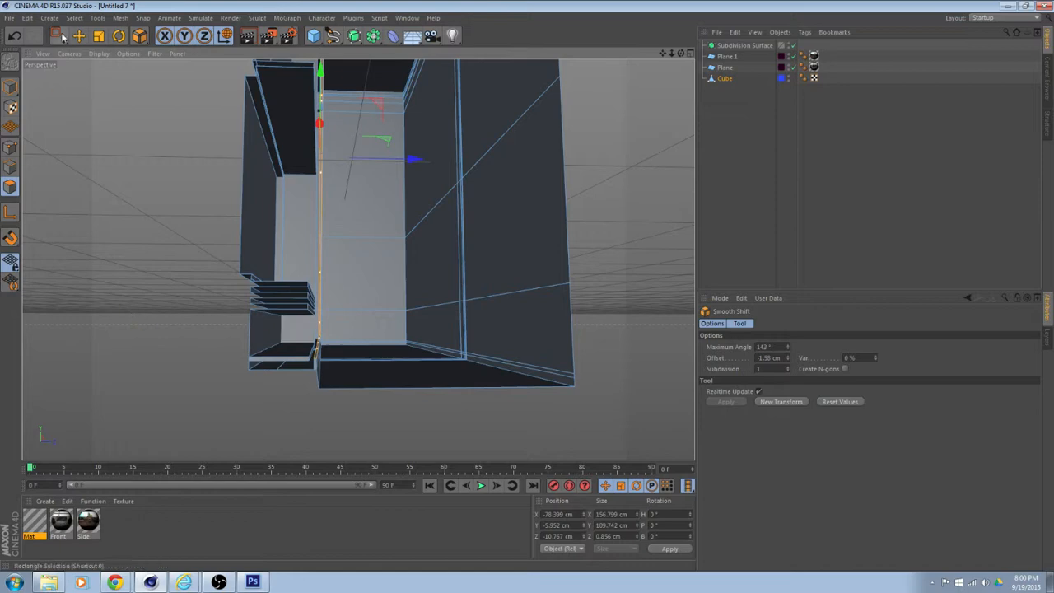
Select the small polygon capping the top seam groove at the body's open centre side and delete it
{"action": "left_click", "coordinate": [79, 36]}
{"action": "left_click_drag", "start_coordinate": [87, 283], "coordinate": [127, 287], "text": "alt"}
{"action": "left_click_drag", "start_coordinate": [202, 293], "coordinate": [150, 252], "text": "alt"}
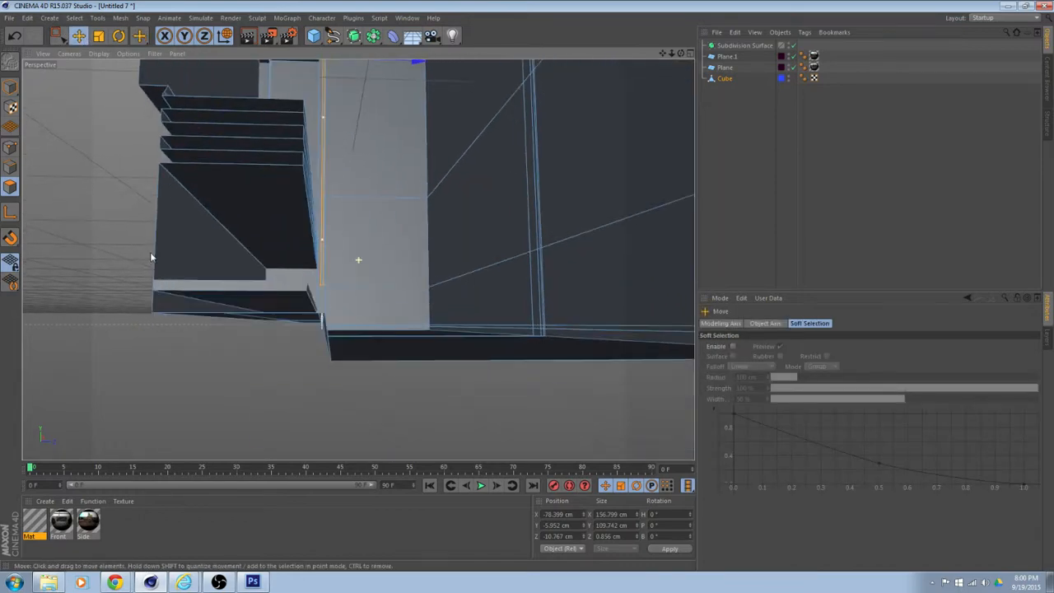
{"action": "left_click_drag", "start_coordinate": [265, 340], "coordinate": [187, 353], "text": "alt"}
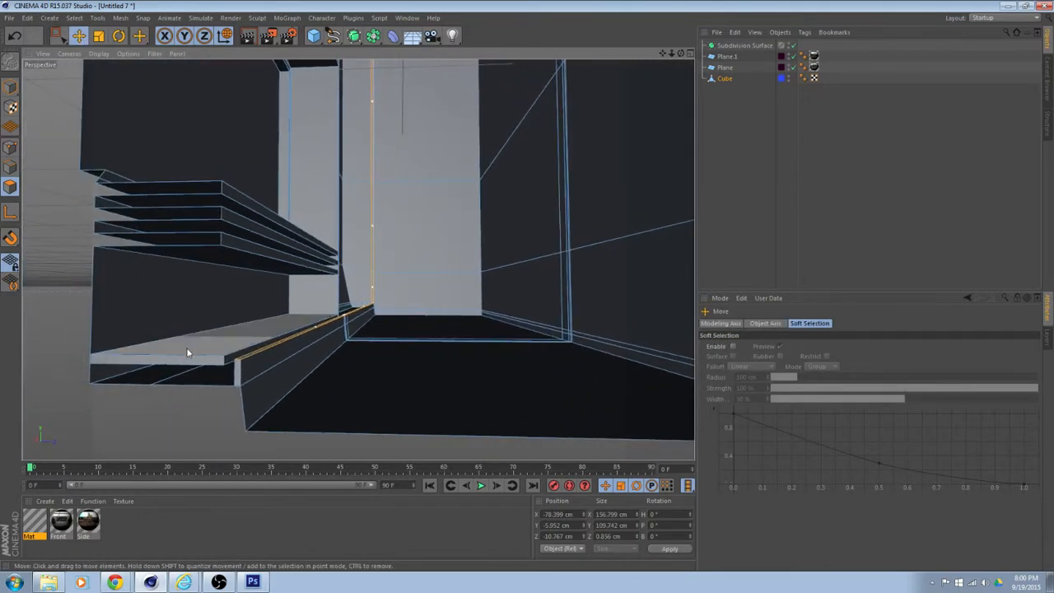
{"action": "left_click", "coordinate": [217, 426]}
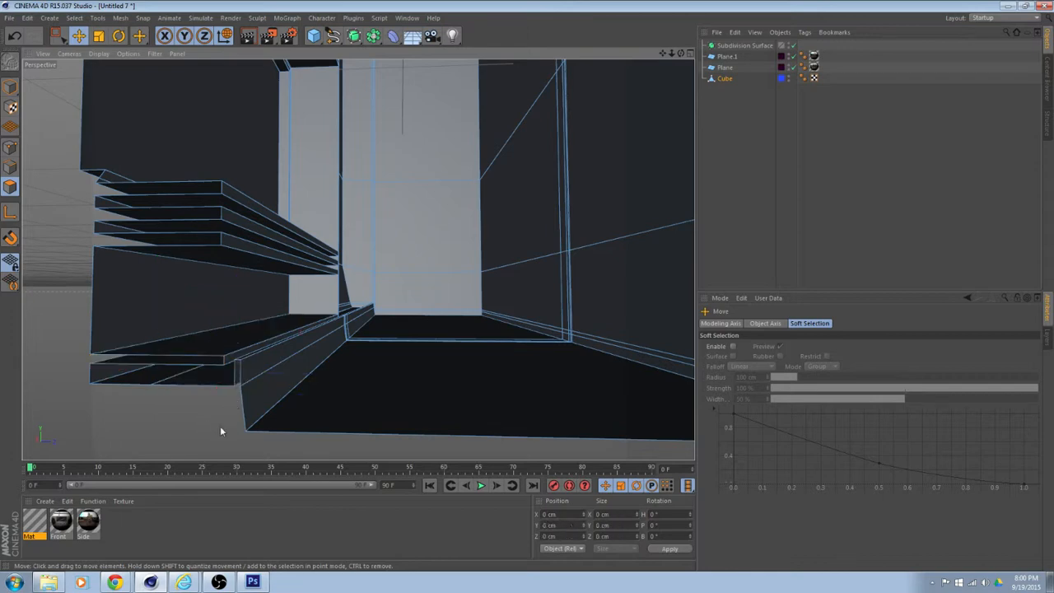
{"action": "left_click_drag", "start_coordinate": [219, 428], "coordinate": [367, 396], "text": "alt"}
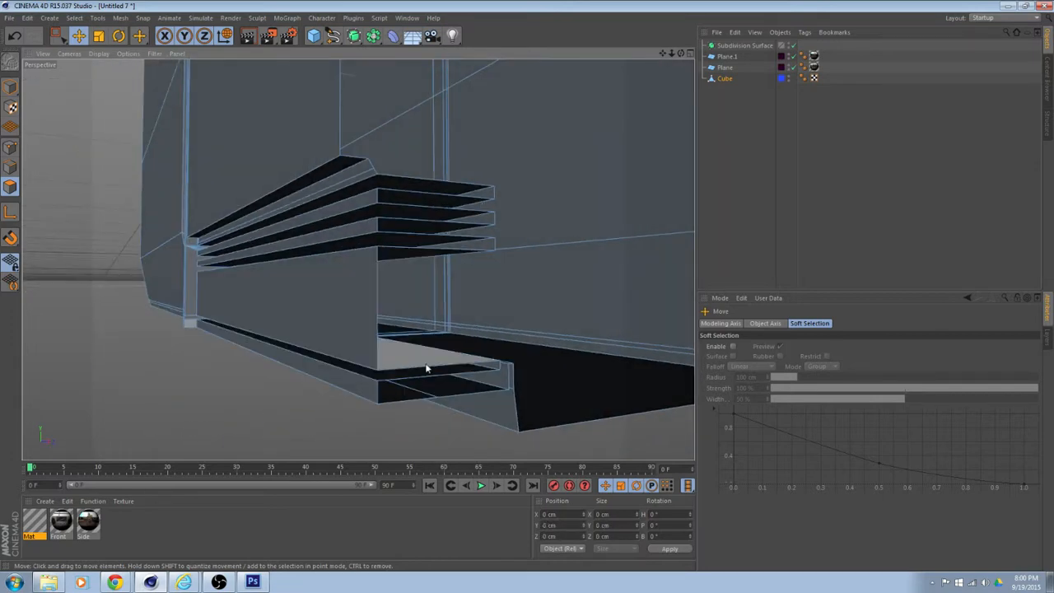
{"action": "left_click_drag", "start_coordinate": [425, 365], "coordinate": [461, 353], "text": "alt"}
{"action": "left_click_drag", "start_coordinate": [358, 259], "coordinate": [257, 285], "text": "alt"}
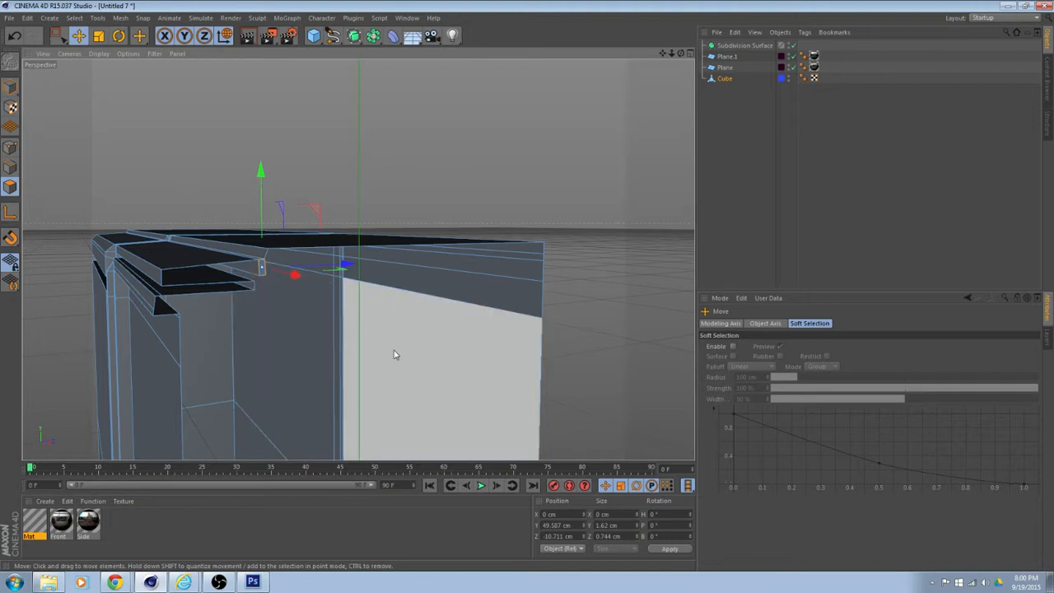
{"action": "key", "text": "Delete"}
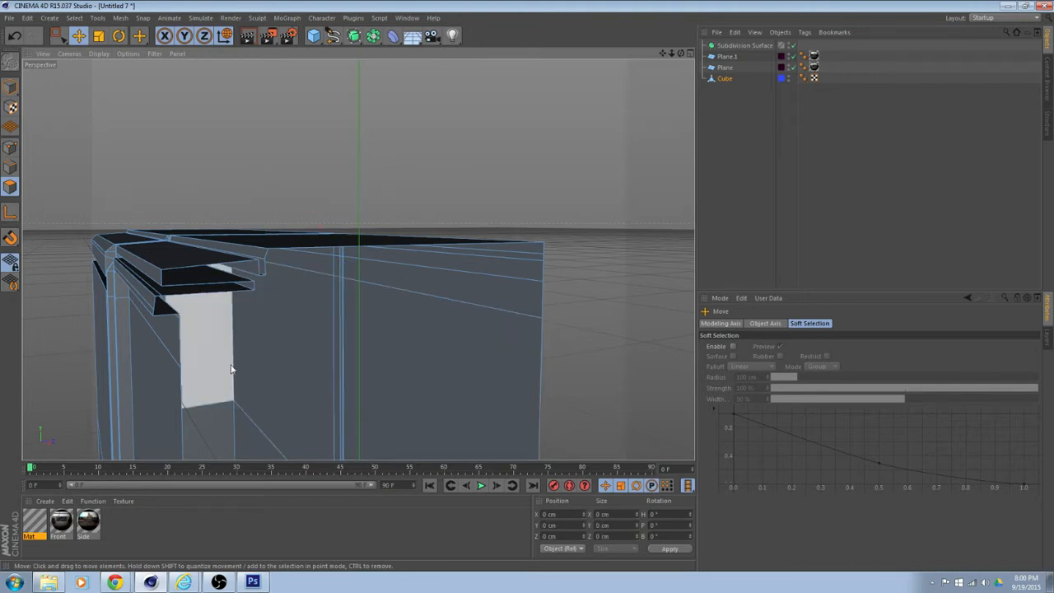
Delete the small polygon closing off the seam groove on one wall of the wide groove crossing the top face
{"action": "left_click_drag", "start_coordinate": [208, 349], "coordinate": [365, 392], "text": "alt"}
{"action": "mouse_move", "coordinate": [358, 259]}
{"action": "left_mouse_down", "text": "alt"}
{"action": "mouse_move", "coordinate": [376, 362]}
{"action": "mouse_move", "coordinate": [359, 394]}
{"action": "mouse_move", "coordinate": [381, 355]}
{"action": "mouse_move", "coordinate": [371, 327]}
{"action": "mouse_move", "coordinate": [229, 338]}
{"action": "mouse_move", "coordinate": [225, 368]}
{"action": "mouse_move", "coordinate": [339, 319]}
{"action": "left_mouse_up", "text": "alt"}
{"action": "right_click_drag", "start_coordinate": [340, 320], "coordinate": [385, 320], "text": "alt"}
{"action": "left_click_drag", "start_coordinate": [358, 259], "coordinate": [392, 266], "text": "alt"}
{"action": "middle_click_drag", "start_coordinate": [392, 262], "coordinate": [395, 409], "text": "alt"}
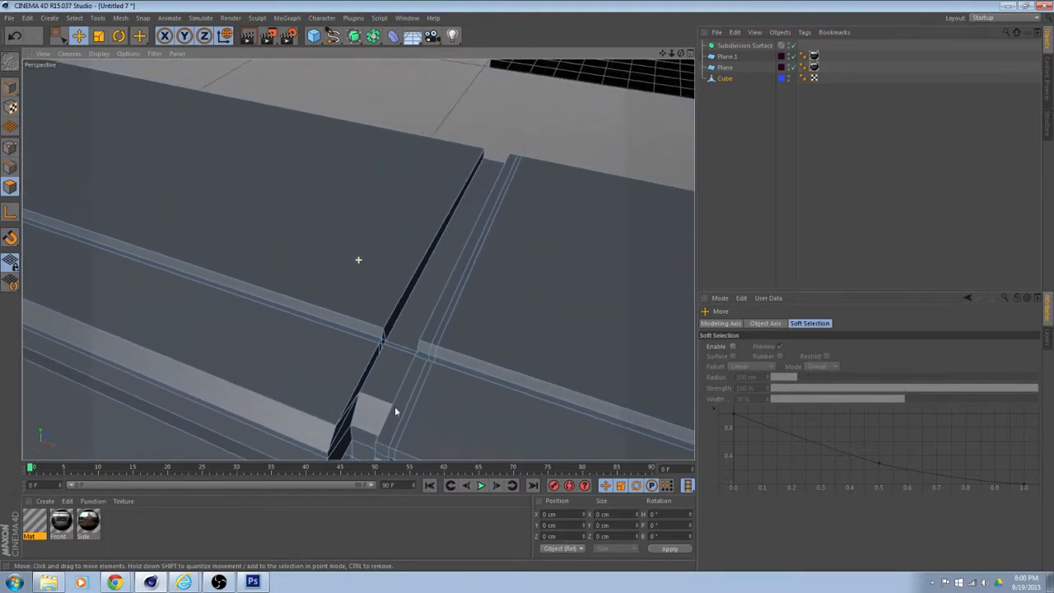
{"action": "left_click_drag", "start_coordinate": [407, 381], "coordinate": [271, 336], "text": "alt"}
{"action": "middle_click_drag", "start_coordinate": [409, 386], "coordinate": [391, 324], "text": "alt"}
{"action": "left_click_drag", "start_coordinate": [389, 323], "coordinate": [409, 304], "text": "alt"}
{"action": "scroll", "coordinate": [374, 359], "scroll_direction": "up", "scroll_amount": 2}
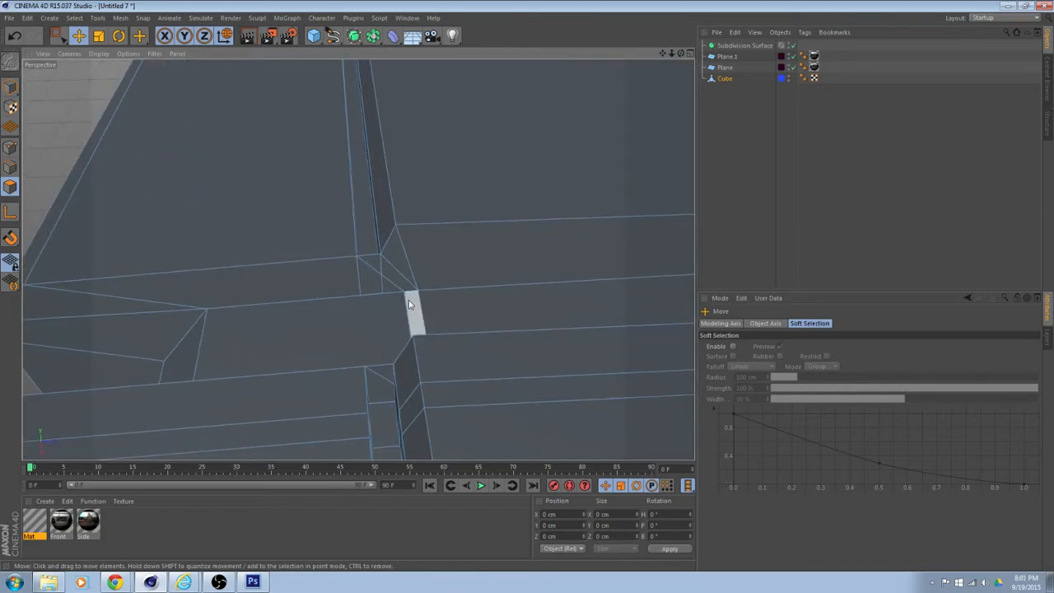
{"action": "left_click_drag", "start_coordinate": [360, 335], "coordinate": [532, 367], "text": "alt"}
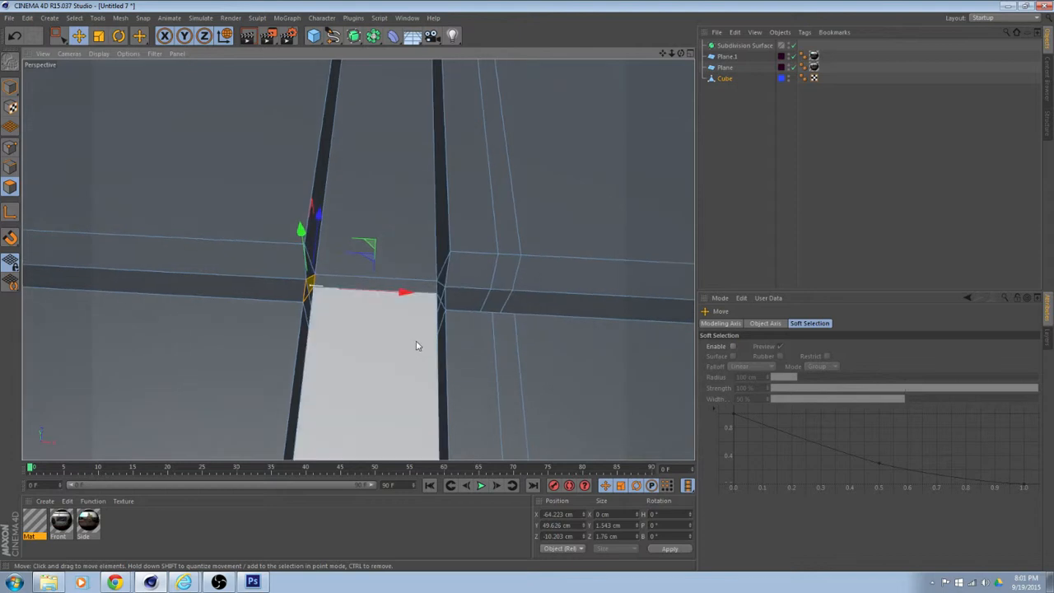
{"action": "left_click_drag", "start_coordinate": [406, 336], "coordinate": [318, 266], "text": "alt"}
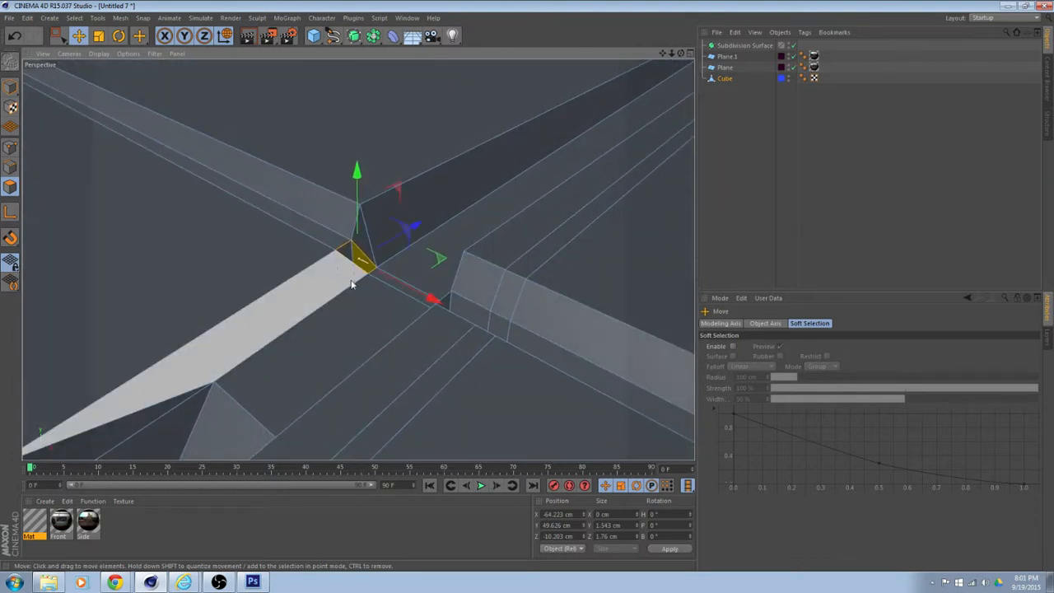
{"action": "key", "text": "Delete"}
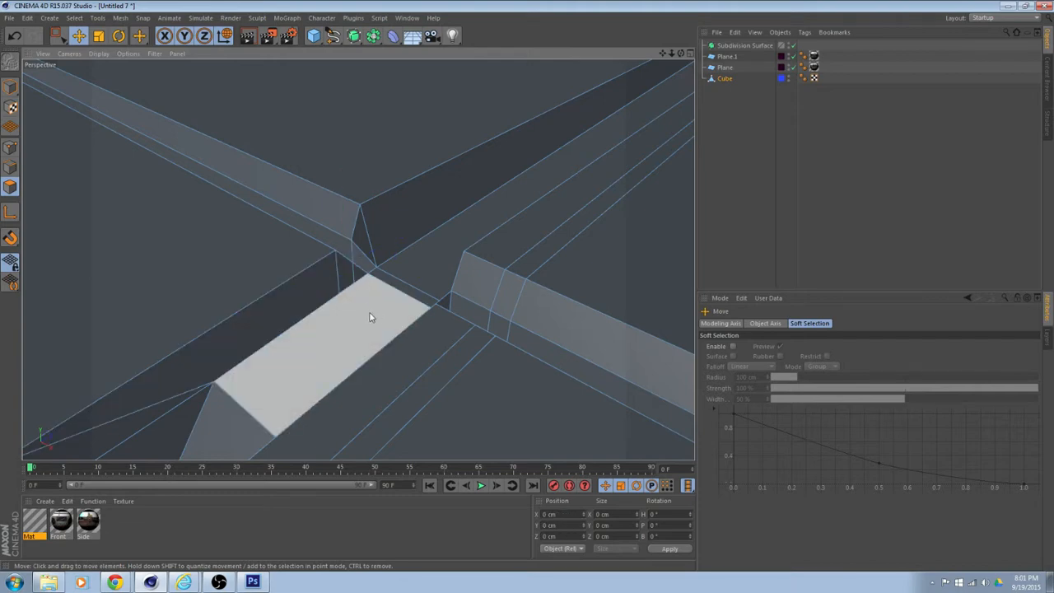
Delete the matching small polygon closing off the seam groove on the opposite wall of the wide groove
{"action": "left_click_drag", "start_coordinate": [369, 318], "coordinate": [579, 312], "text": "alt"}
{"action": "left_click", "coordinate": [383, 242]}
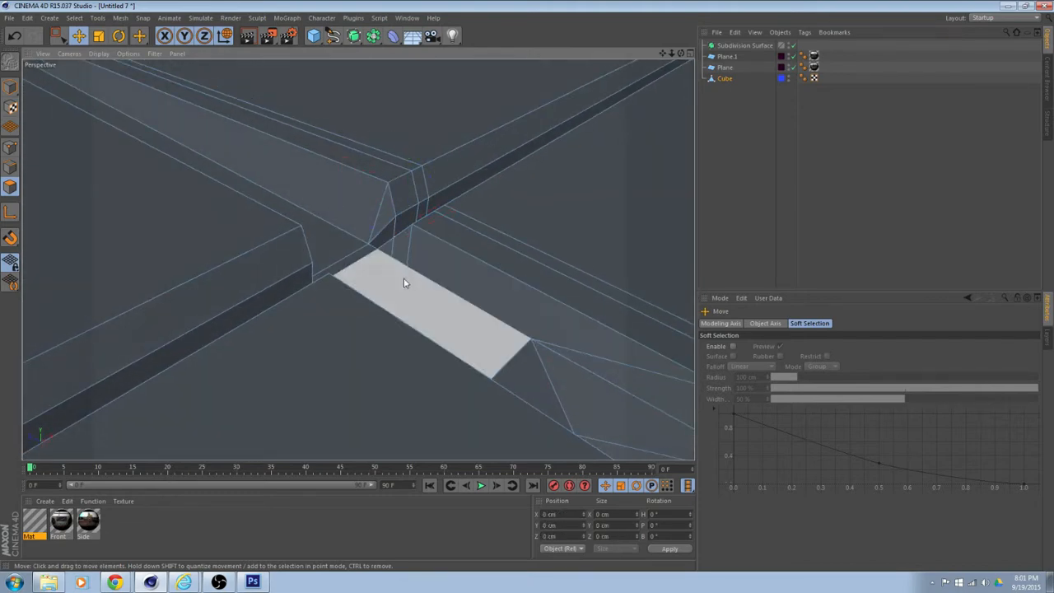
{"action": "scroll", "coordinate": [404, 278], "scroll_direction": "up", "scroll_amount": 2}
{"action": "scroll", "coordinate": [403, 278], "scroll_direction": "down", "scroll_amount": 1}
In point editing, select the two points on the wide groove's lower edge where the seam groove's sides meet it
{"action": "left_click_drag", "start_coordinate": [398, 249], "coordinate": [494, 254], "text": "alt"}
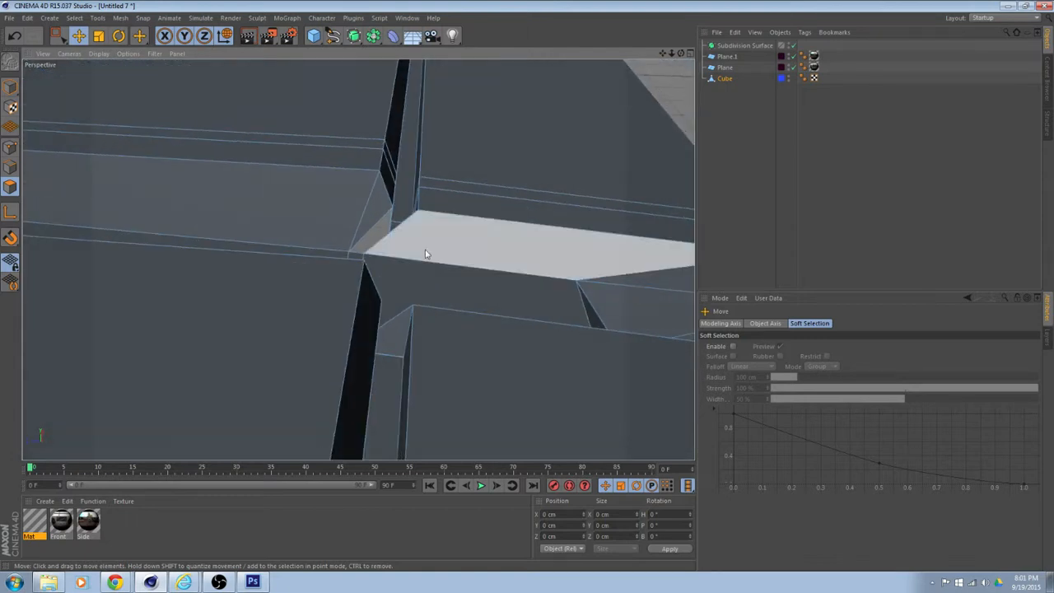
{"action": "left_click_drag", "start_coordinate": [357, 258], "coordinate": [399, 278], "text": "alt"}
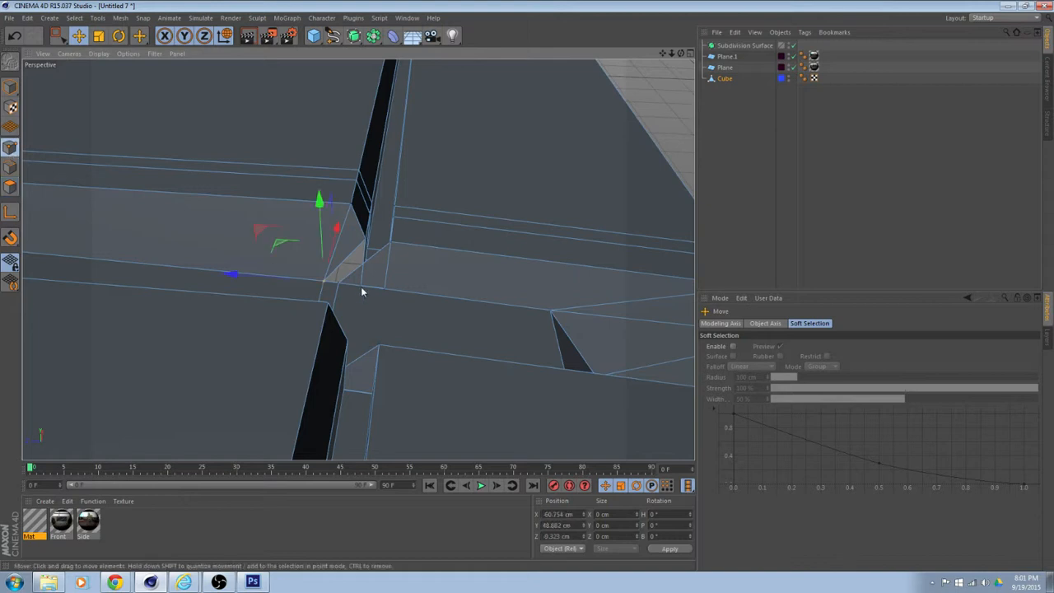
{"action": "key", "text": "ctrl+z"}
{"action": "scroll", "coordinate": [379, 290], "scroll_direction": "up", "scroll_amount": 3}
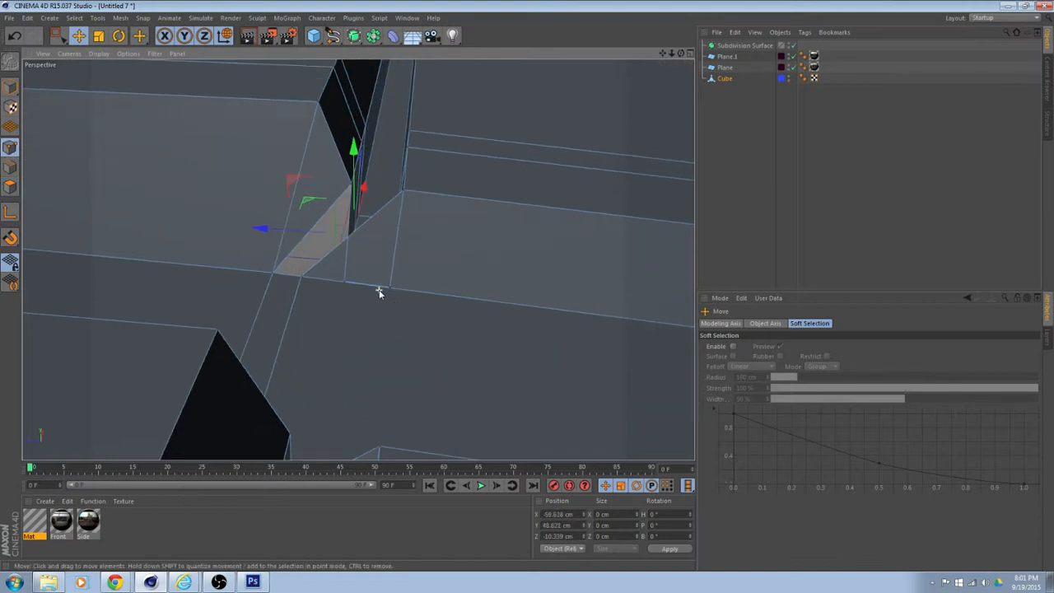
{"action": "left_click", "coordinate": [389, 288], "text": "shift"}
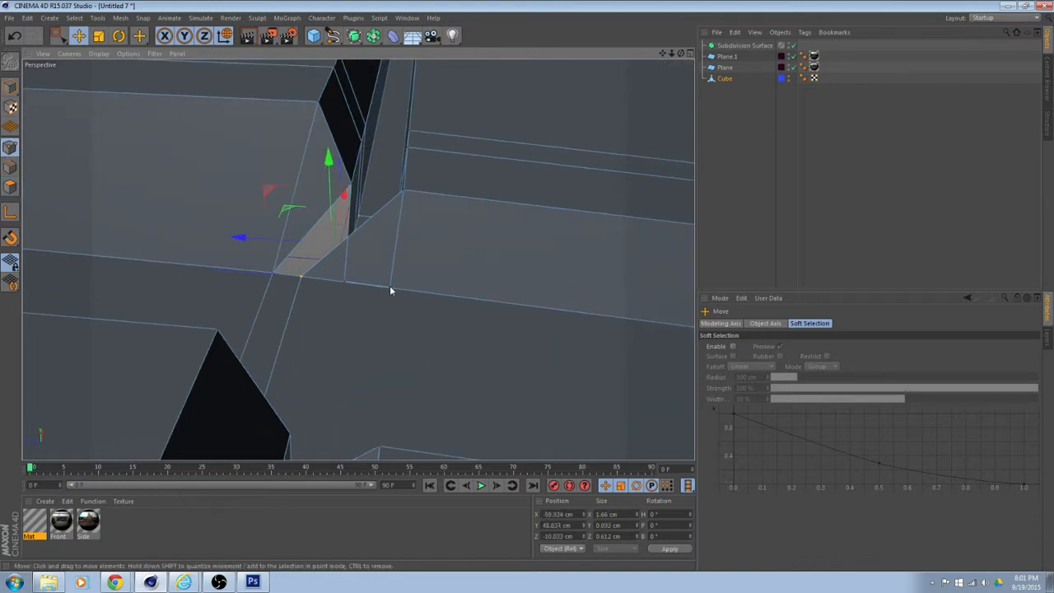
{"action": "left_click_drag", "start_coordinate": [389, 285], "coordinate": [612, 351], "text": "alt"}
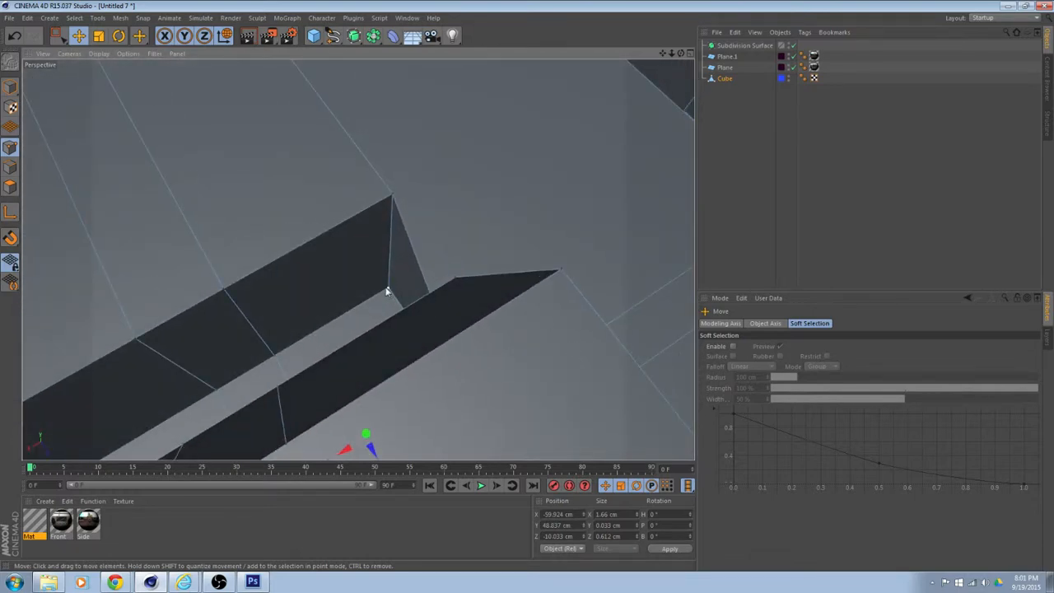
{"action": "left_click_drag", "start_coordinate": [565, 288], "coordinate": [300, 250], "text": "alt"}
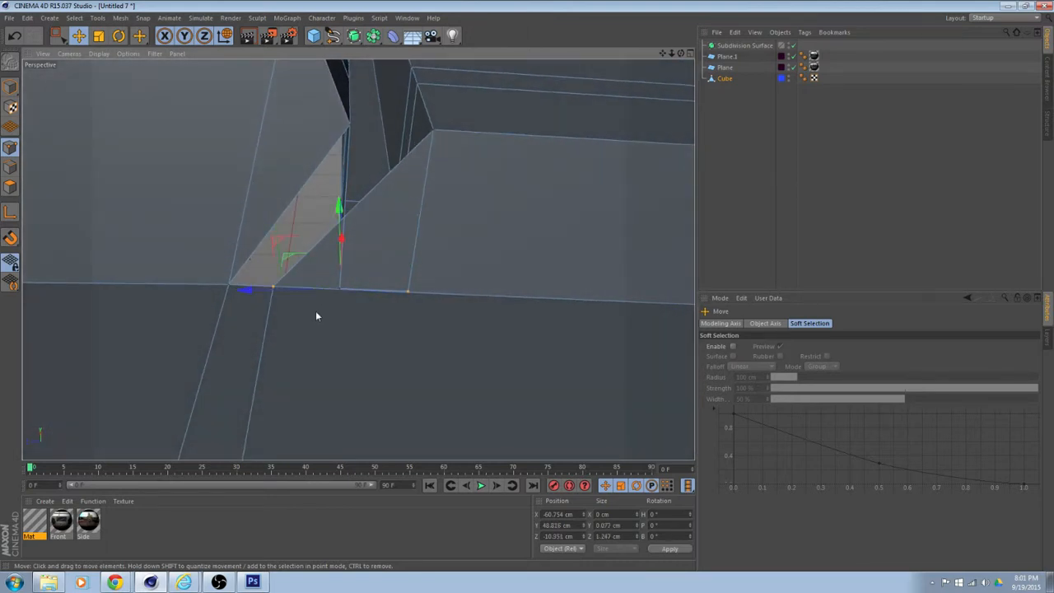
Try to weld the two selected points at the midpoint between them
{"action": "right_click", "coordinate": [391, 320]}
{"action": "left_click", "coordinate": [413, 467]}
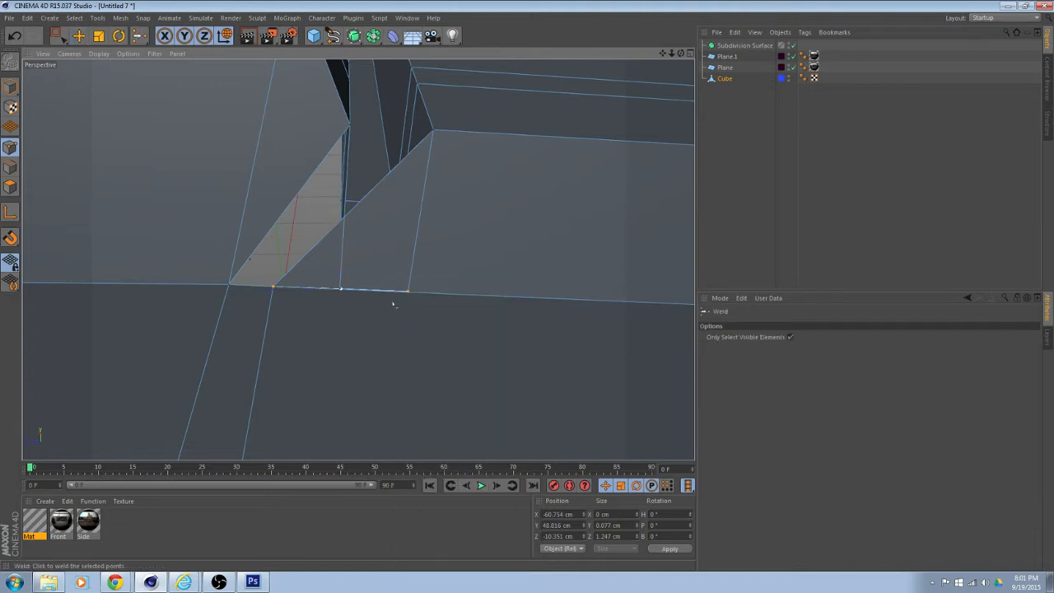
{"action": "left_click", "coordinate": [409, 293]}
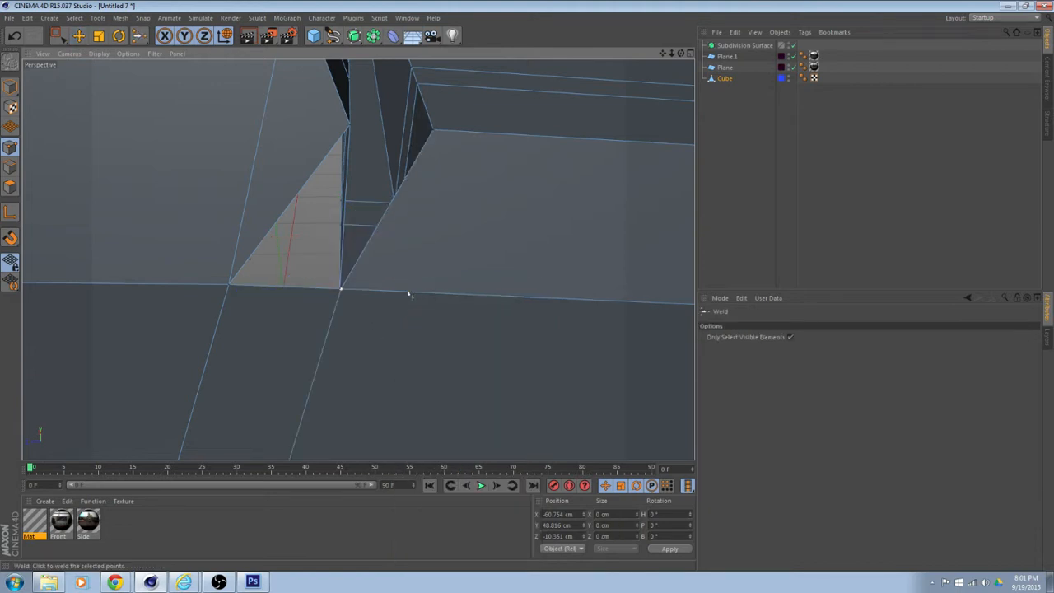
{"action": "left_click_drag", "start_coordinate": [409, 294], "coordinate": [406, 394], "text": "alt"}
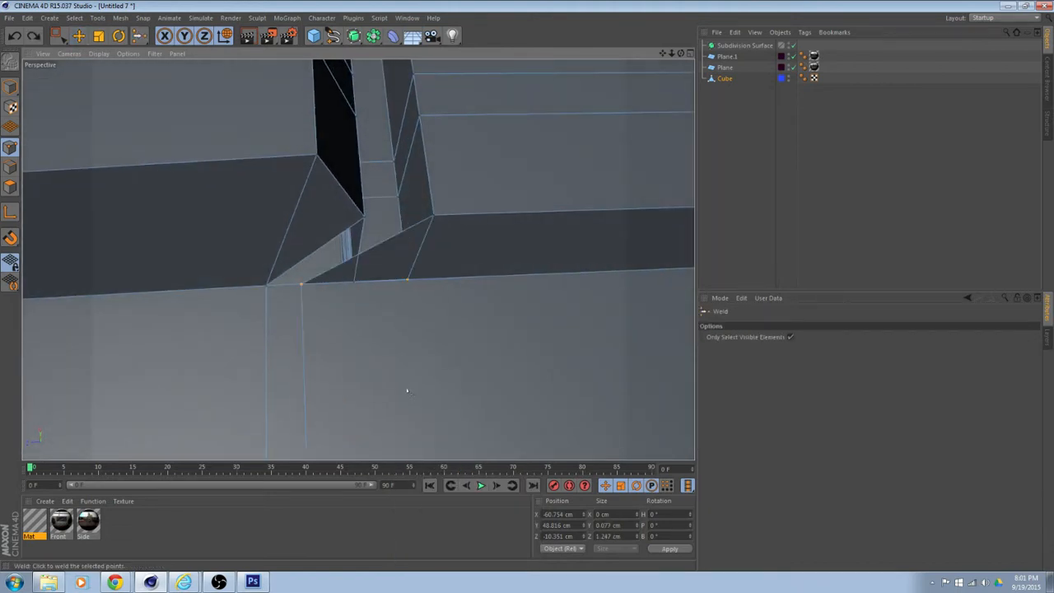
Weld the two selected points onto the one farther from the triangular hole at the groove crossing
{"action": "mouse_move", "coordinate": [443, 317]}
{"action": "left_mouse_down", "text": "alt"}
{"action": "mouse_move", "coordinate": [430, 332]}
{"action": "mouse_move", "coordinate": [461, 348]}
{"action": "mouse_move", "coordinate": [441, 303]}
{"action": "left_mouse_up", "text": "alt"}
{"action": "scroll", "coordinate": [441, 305], "scroll_direction": "up", "scroll_amount": 4}
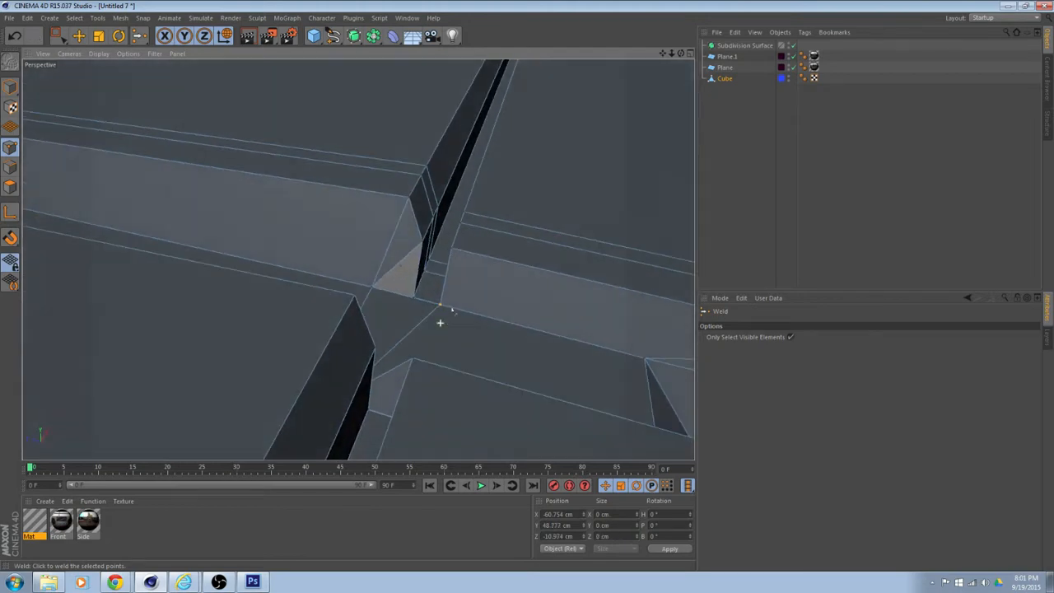
{"action": "left_click_drag", "start_coordinate": [425, 265], "coordinate": [439, 324], "text": "alt"}
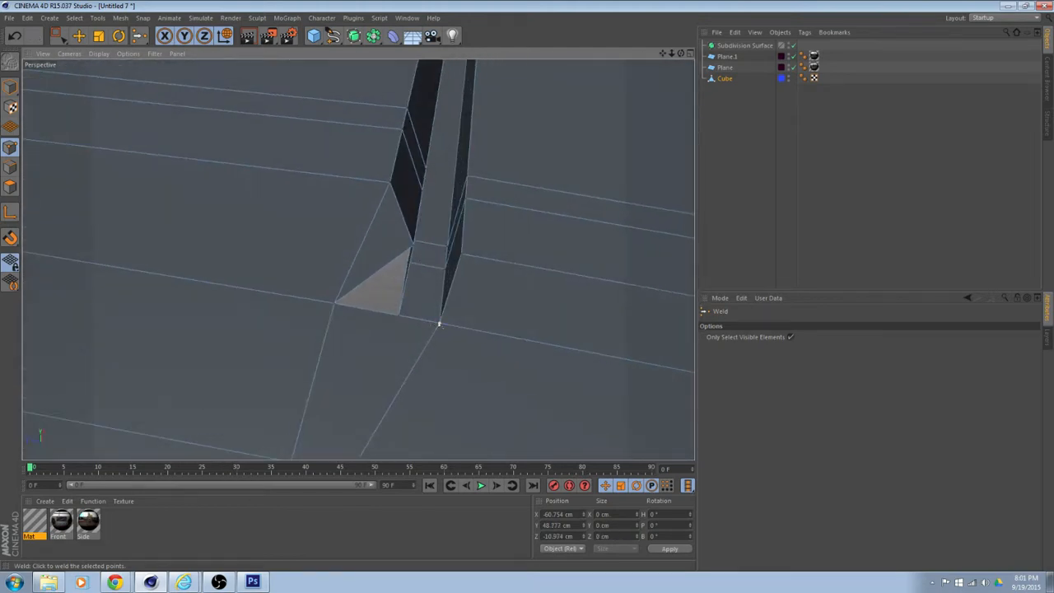
Select the two points on the lower edge of the triangular hole and weld them onto the one nearer the seam groove
{"action": "left_click", "coordinate": [77, 38]}
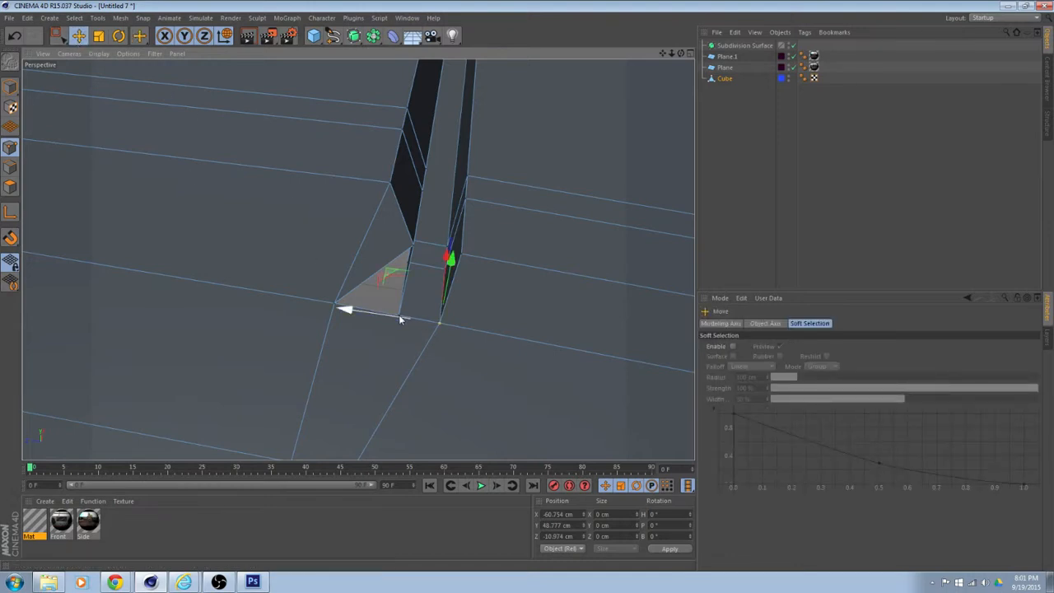
{"action": "left_click", "coordinate": [414, 338]}
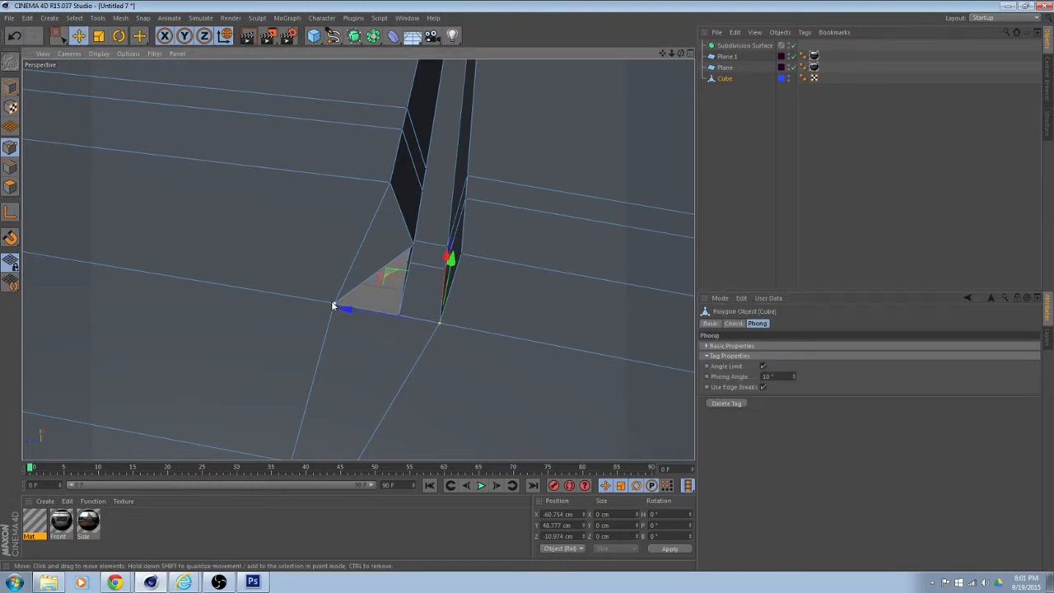
{"action": "left_click", "coordinate": [397, 315]}
{"action": "right_click", "coordinate": [421, 327]}
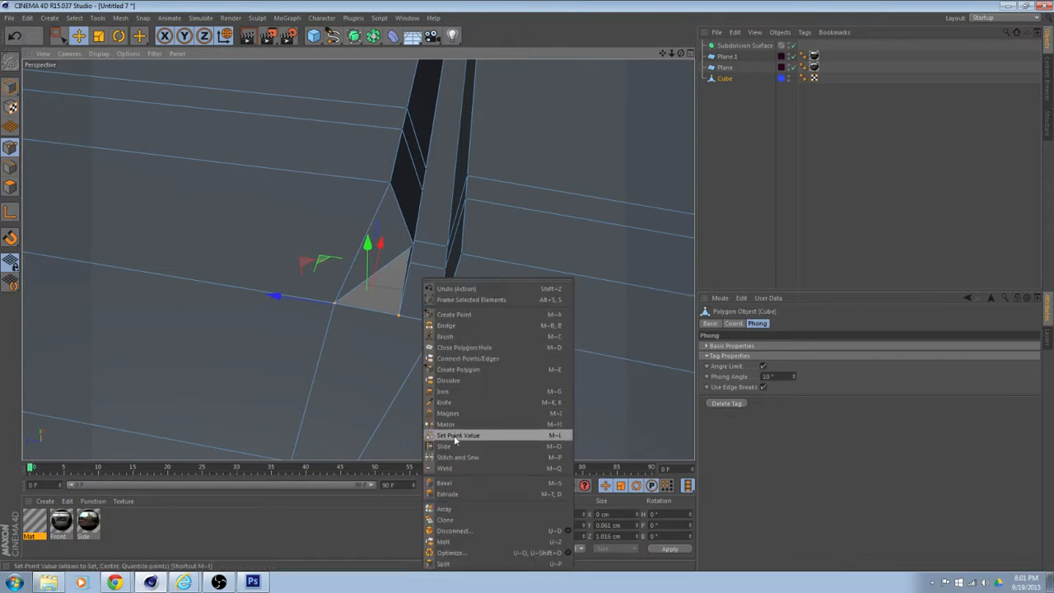
{"action": "left_click", "coordinate": [468, 469]}
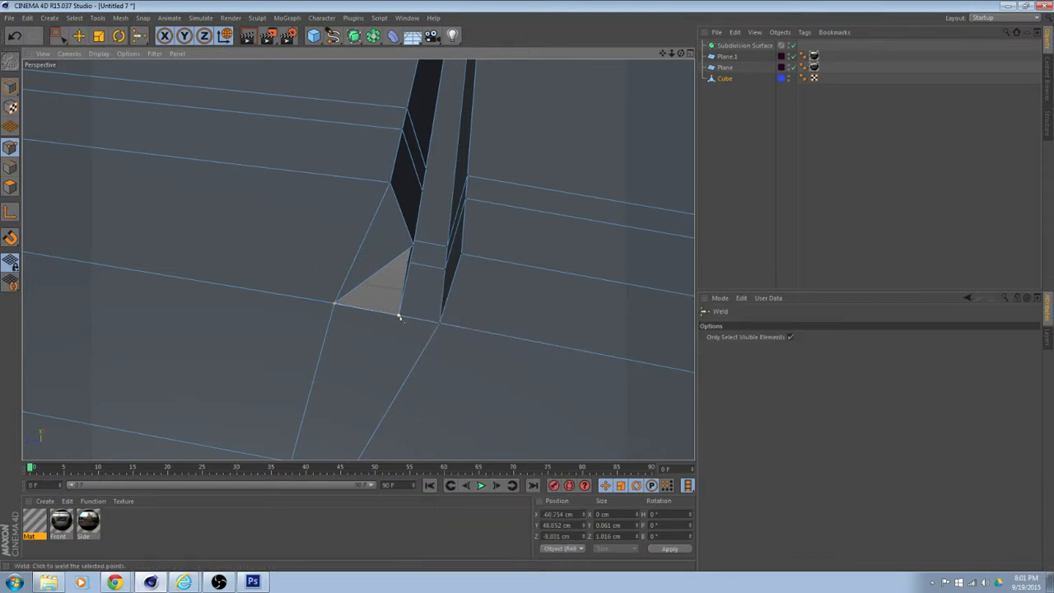
{"action": "left_click_drag", "start_coordinate": [402, 323], "coordinate": [208, 387], "text": "alt"}
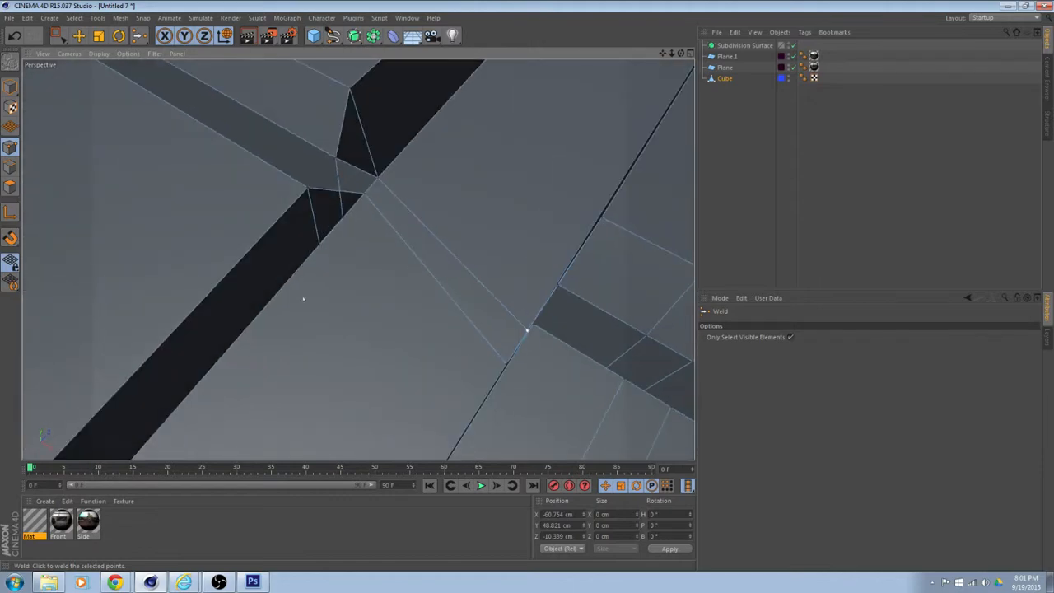
{"action": "left_click_drag", "start_coordinate": [303, 299], "coordinate": [352, 347], "text": "alt"}
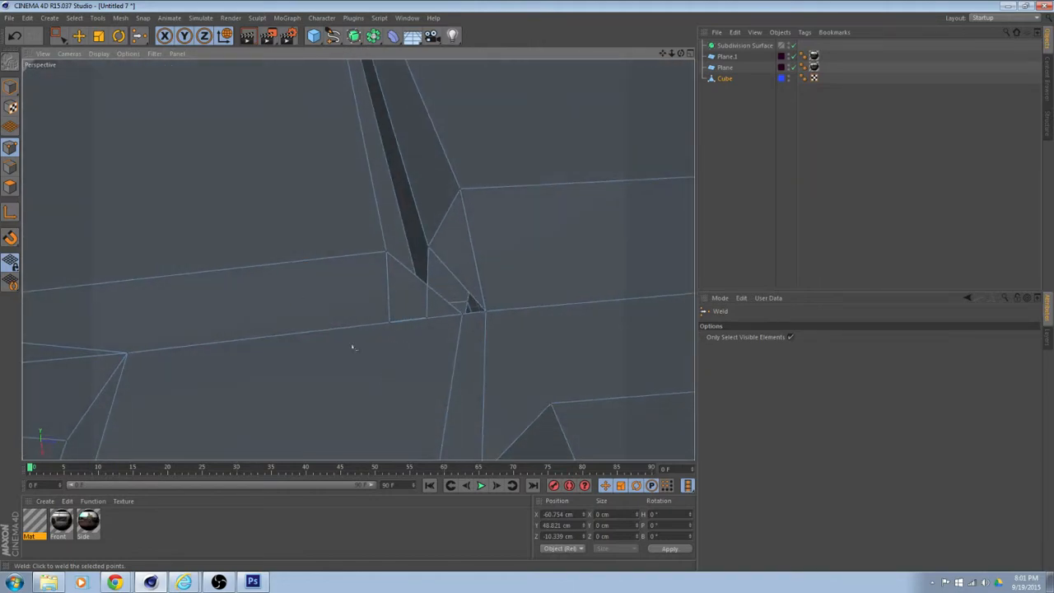
At the seam groove's matching crossing on the opposite wall, weld the side point onto the lower-edge point farther from the triangular hole
{"action": "left_click", "coordinate": [78, 37]}
{"action": "left_click_drag", "start_coordinate": [414, 282], "coordinate": [433, 337], "text": "alt"}
{"action": "key", "text": "ctrl+z"}
{"action": "scroll", "coordinate": [440, 308], "scroll_direction": "up", "scroll_amount": 3}
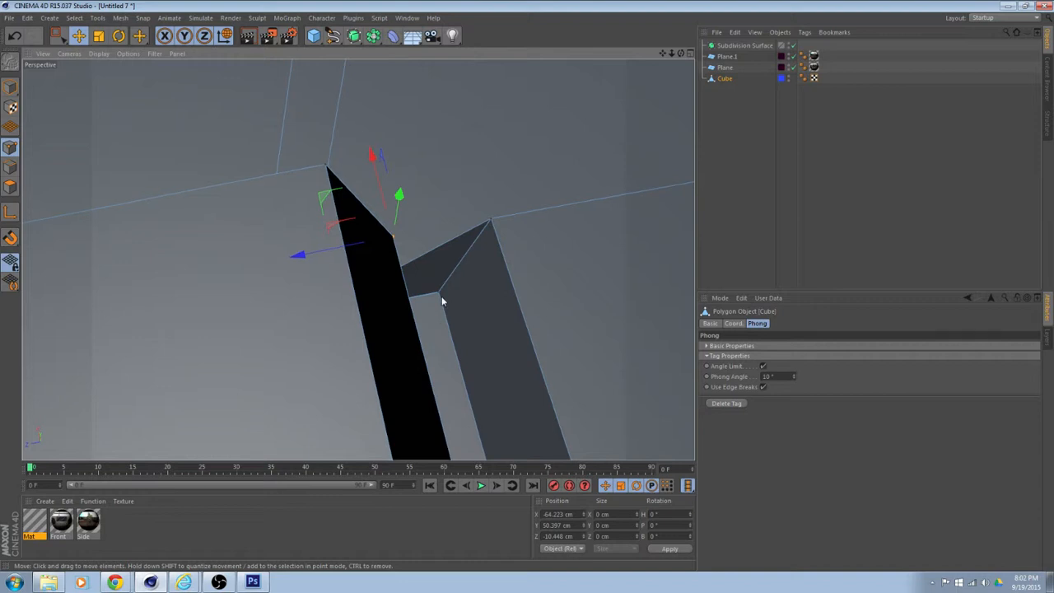
{"action": "left_click_drag", "start_coordinate": [440, 299], "coordinate": [391, 267], "text": "alt"}
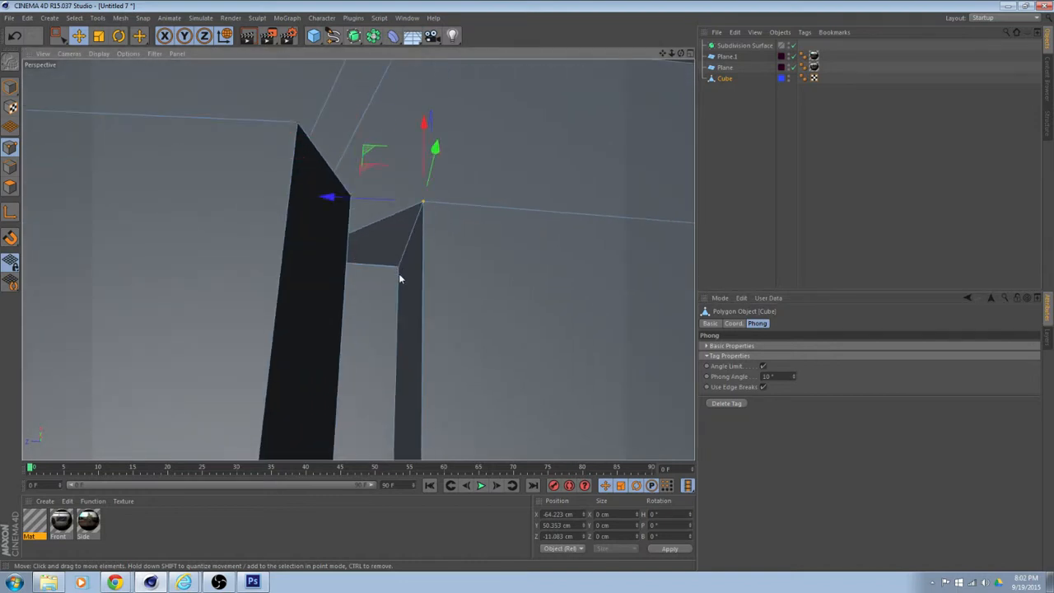
{"action": "scroll", "coordinate": [398, 272], "scroll_direction": "up", "scroll_amount": 4}
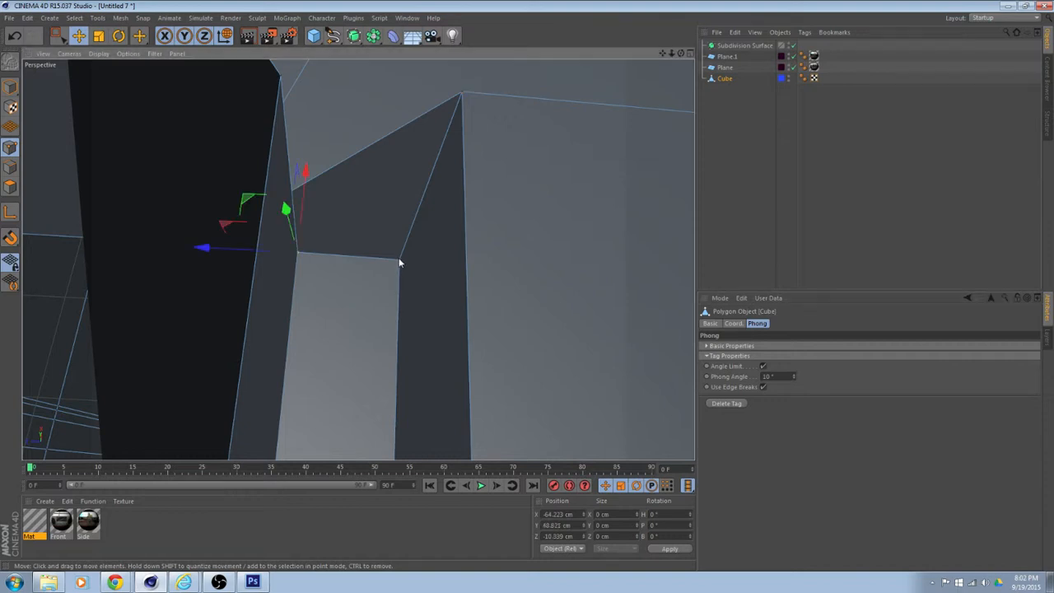
{"action": "left_click_drag", "start_coordinate": [400, 262], "coordinate": [498, 270], "text": "alt"}
{"action": "left_click", "coordinate": [444, 315]}
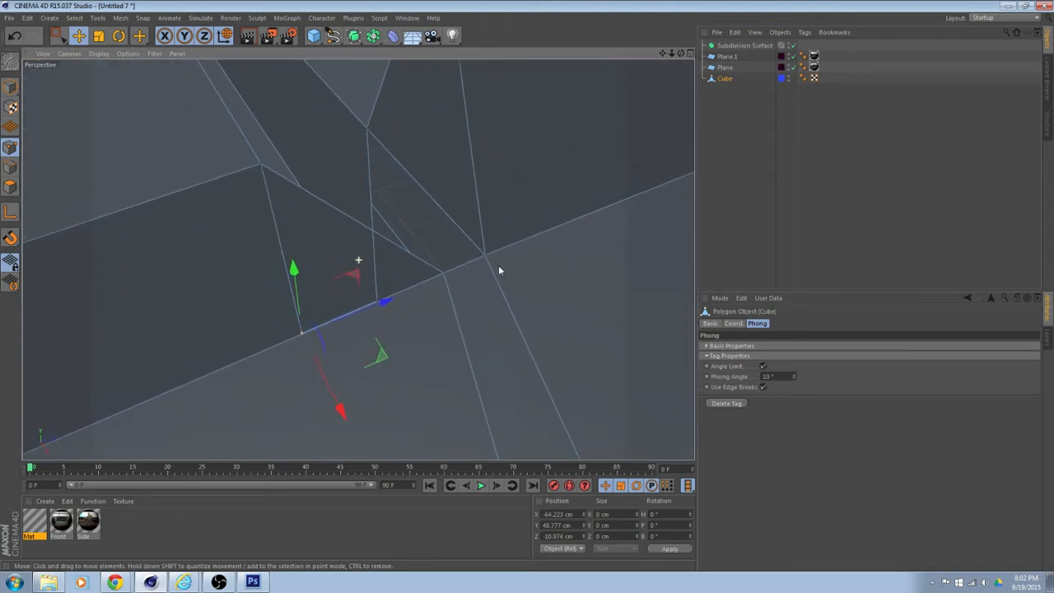
{"action": "right_click", "coordinate": [485, 299]}
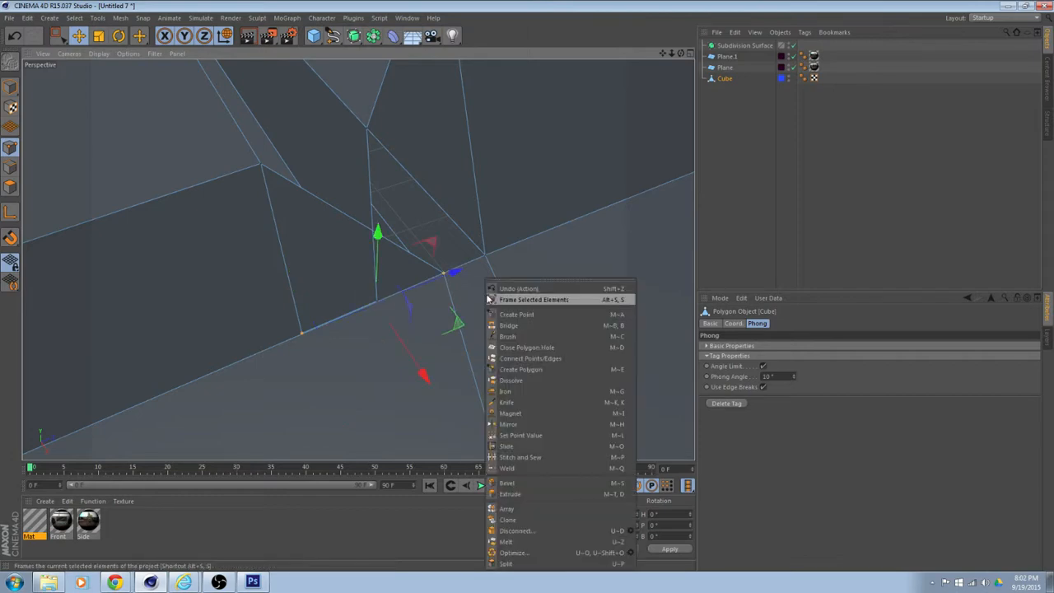
{"action": "left_click", "coordinate": [511, 468]}
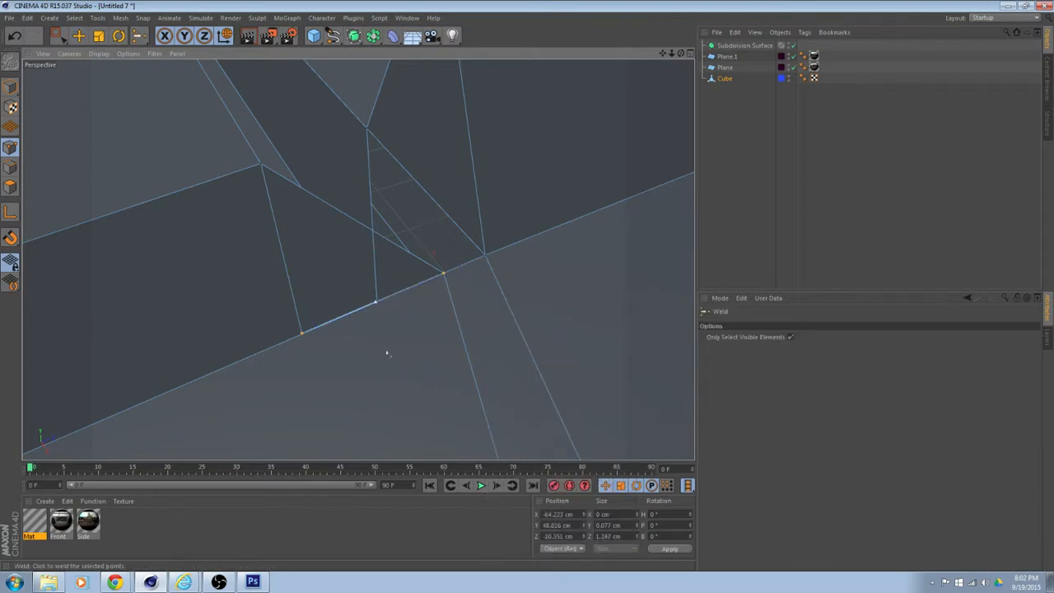
{"action": "left_click_drag", "start_coordinate": [302, 335], "coordinate": [543, 231], "text": "alt"}
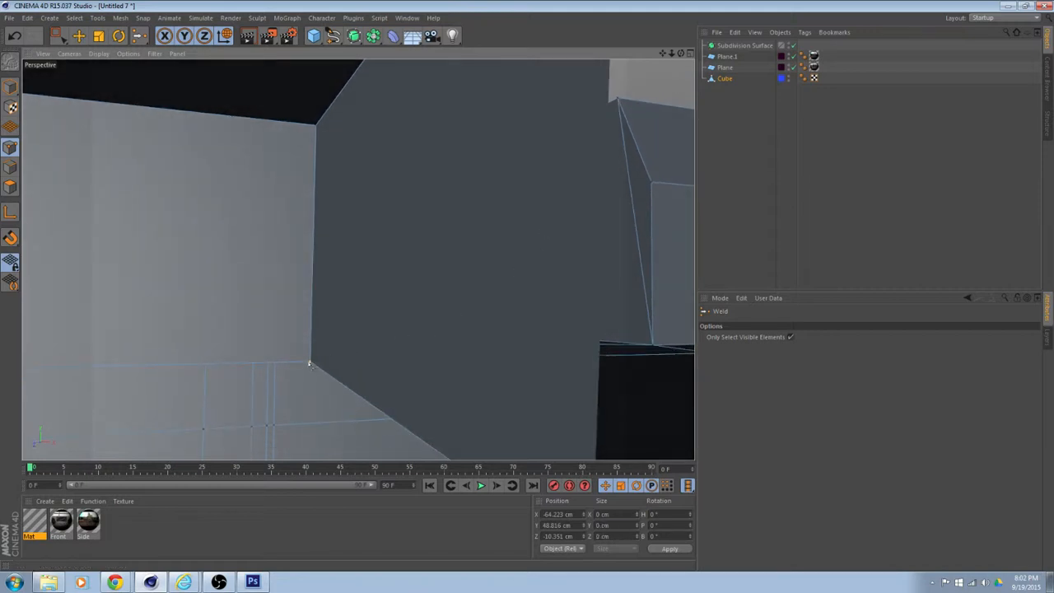
{"action": "left_click", "coordinate": [310, 363]}
Weld the triangle's outer lower-edge point on this wall onto the adjacent seam groove point, closing the triangular gap
{"action": "scroll", "coordinate": [395, 358], "scroll_direction": "down", "scroll_amount": 2}
{"action": "left_click_drag", "start_coordinate": [527, 325], "coordinate": [609, 258], "text": "alt"}
{"action": "left_click_drag", "start_coordinate": [358, 260], "coordinate": [224, 394], "text": "alt"}
{"action": "left_click_drag", "start_coordinate": [519, 275], "coordinate": [391, 366], "text": "alt"}
{"action": "left_click_drag", "start_coordinate": [465, 335], "coordinate": [500, 303], "text": "alt"}
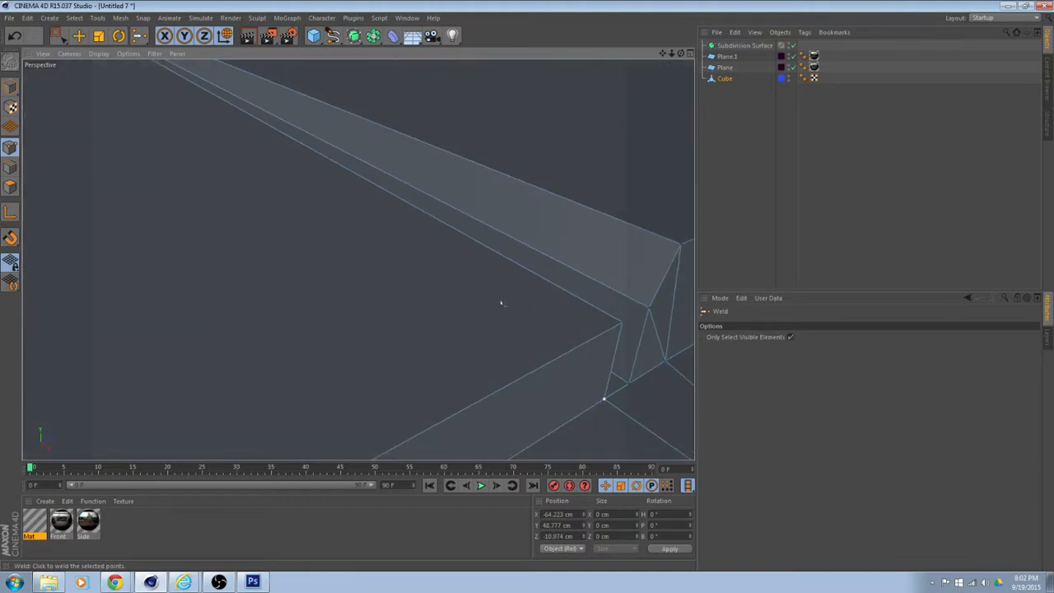
{"action": "left_click_drag", "start_coordinate": [596, 319], "coordinate": [616, 358], "text": "alt"}
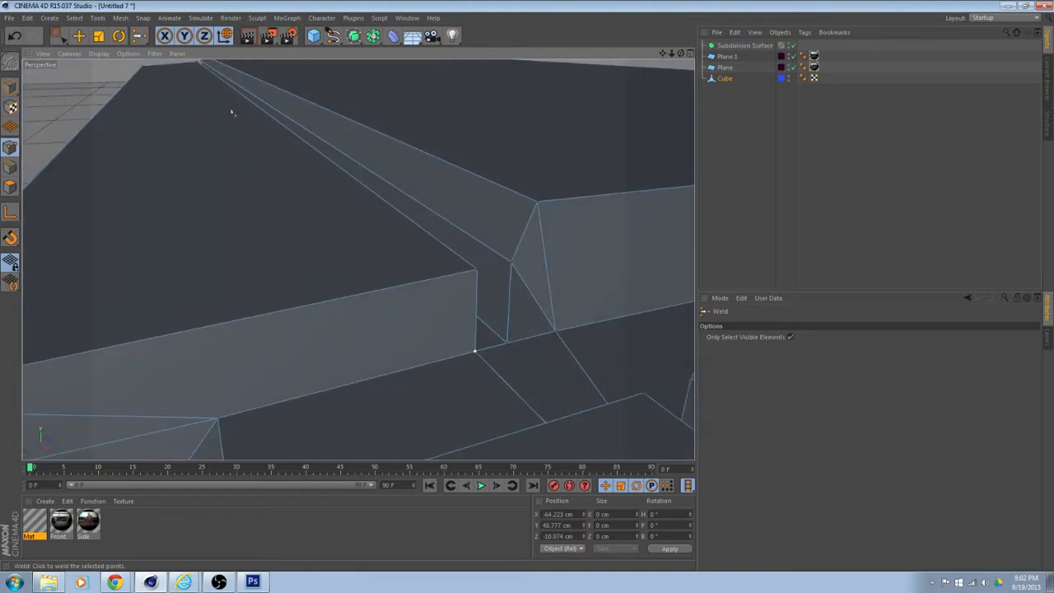
{"action": "left_click", "coordinate": [78, 35]}
{"action": "left_click_drag", "start_coordinate": [425, 281], "coordinate": [537, 331], "text": "alt"}
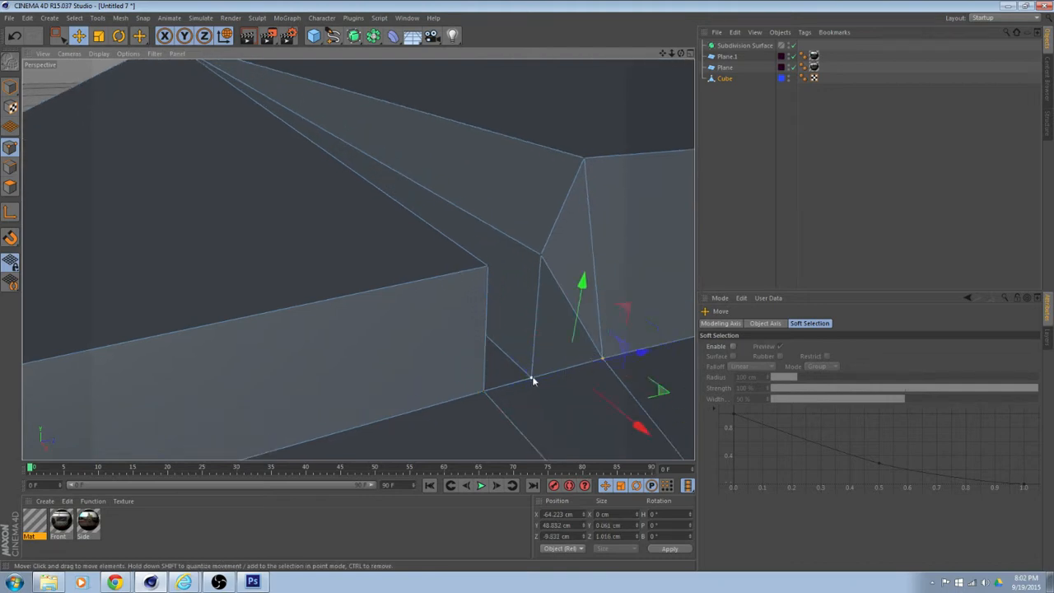
{"action": "right_click", "coordinate": [553, 369]}
{"action": "left_click", "coordinate": [600, 468]}
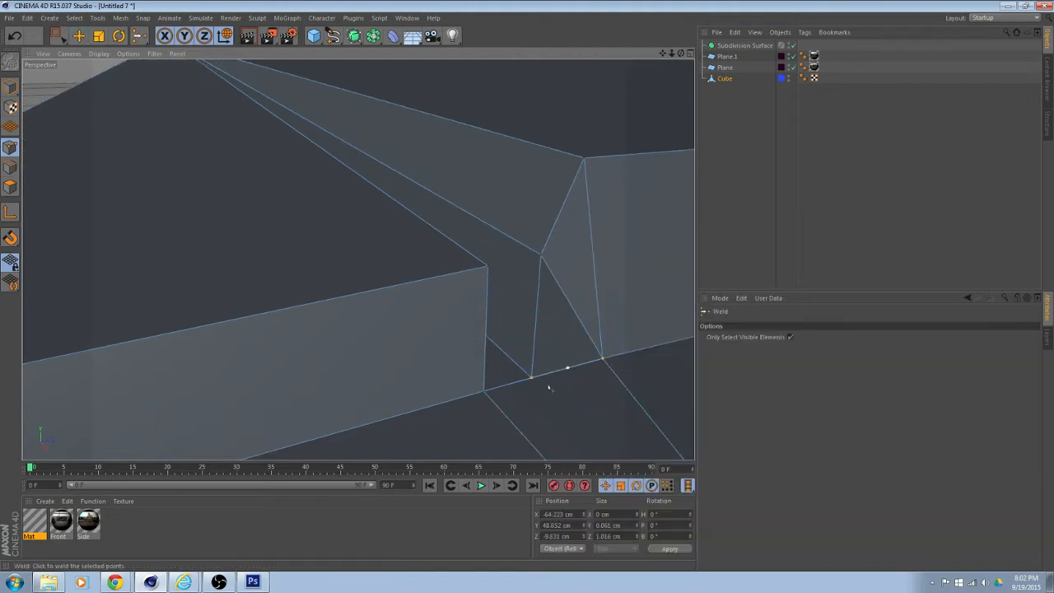
{"action": "left_click_drag", "start_coordinate": [531, 380], "coordinate": [634, 403], "text": "alt"}
Check the welded groove crossing from further away and switch to edge editing with the Move tool
{"action": "scroll", "coordinate": [590, 395], "scroll_direction": "down", "scroll_amount": 3}
{"action": "scroll", "coordinate": [587, 395], "scroll_direction": "down", "scroll_amount": 6}
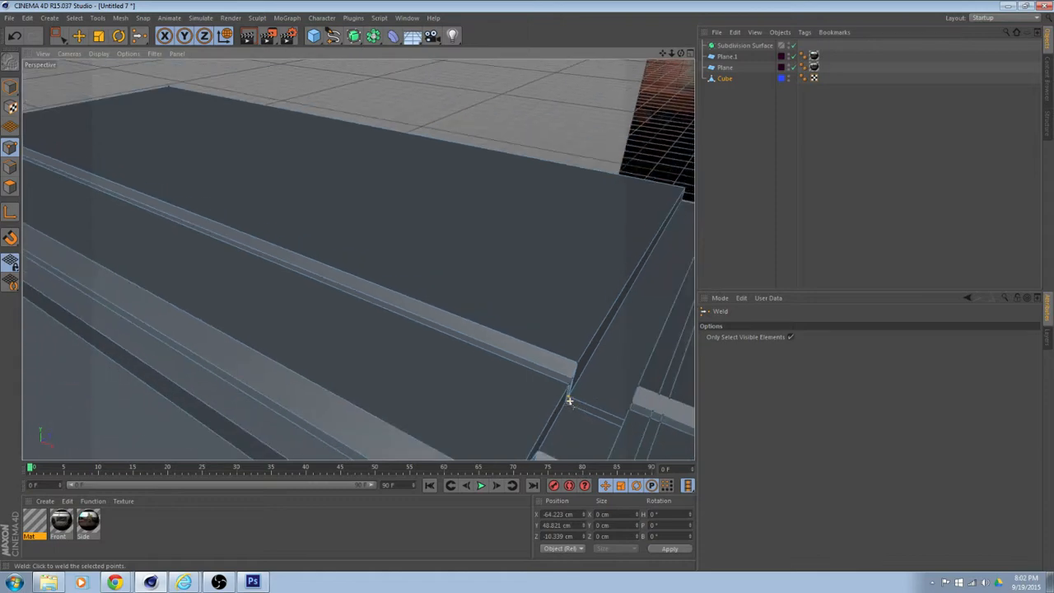
{"action": "left_click_drag", "start_coordinate": [359, 260], "coordinate": [457, 326], "text": "alt"}
{"action": "scroll", "coordinate": [390, 342], "scroll_direction": "up", "scroll_amount": 1}
{"action": "middle_click_drag", "start_coordinate": [411, 360], "coordinate": [405, 321], "text": "alt"}
{"action": "scroll", "coordinate": [405, 321], "scroll_direction": "up", "scroll_amount": 3}
{"action": "scroll", "coordinate": [321, 233], "scroll_direction": "up", "scroll_amount": 3}
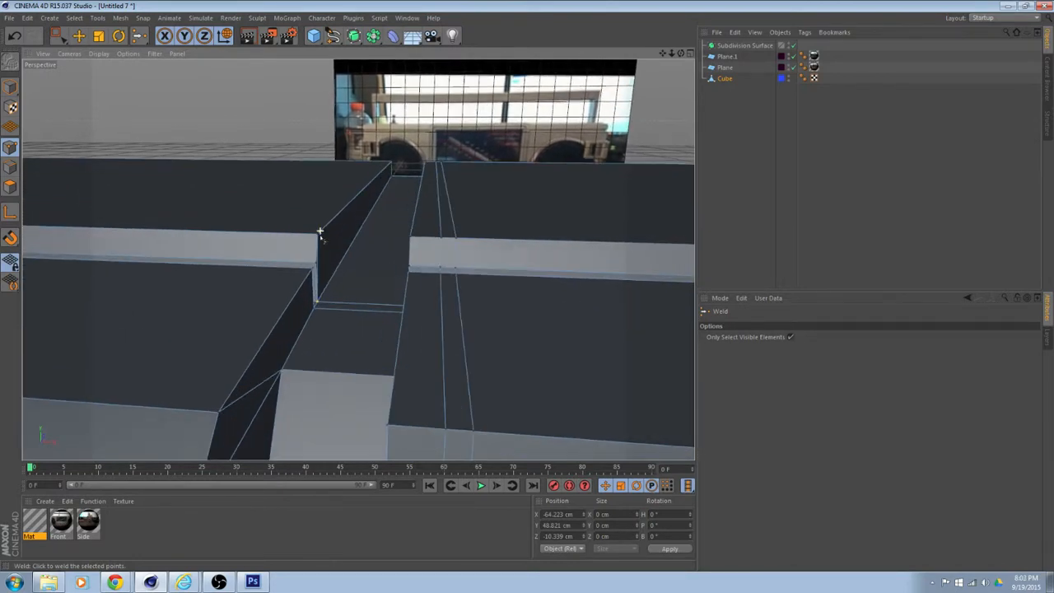
{"action": "left_click", "coordinate": [80, 38]}
{"action": "left_click", "coordinate": [10, 167]}
Examine the seam and wide groove junctions from several sides, and the whole body beside the side reference photo
{"action": "scroll", "coordinate": [341, 244], "scroll_direction": "down", "scroll_amount": 3}
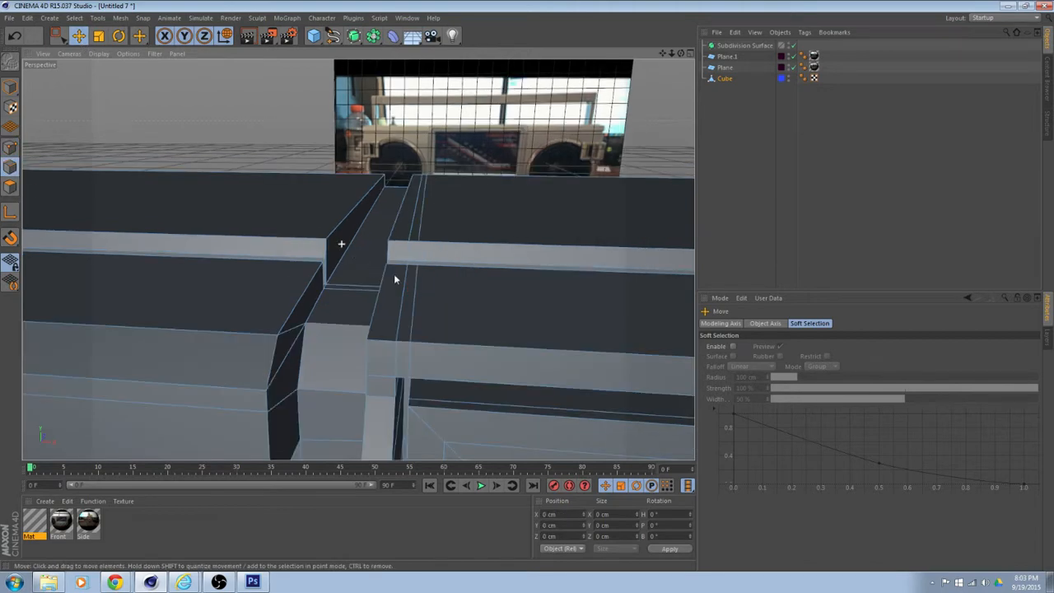
{"action": "scroll", "coordinate": [486, 287], "scroll_direction": "down", "scroll_amount": 3}
{"action": "left_click_drag", "start_coordinate": [504, 311], "coordinate": [304, 321], "text": "alt"}
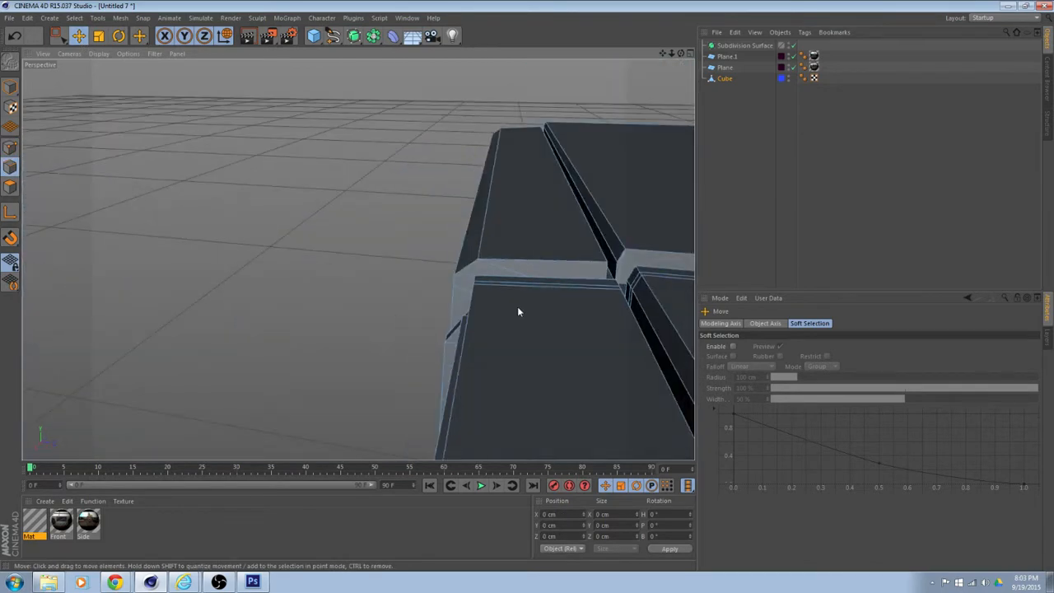
{"action": "scroll", "coordinate": [521, 312], "scroll_direction": "down", "scroll_amount": 2}
{"action": "left_click_drag", "start_coordinate": [656, 331], "coordinate": [299, 267], "text": "alt"}
{"action": "scroll", "coordinate": [583, 333], "scroll_direction": "down", "scroll_amount": 1}
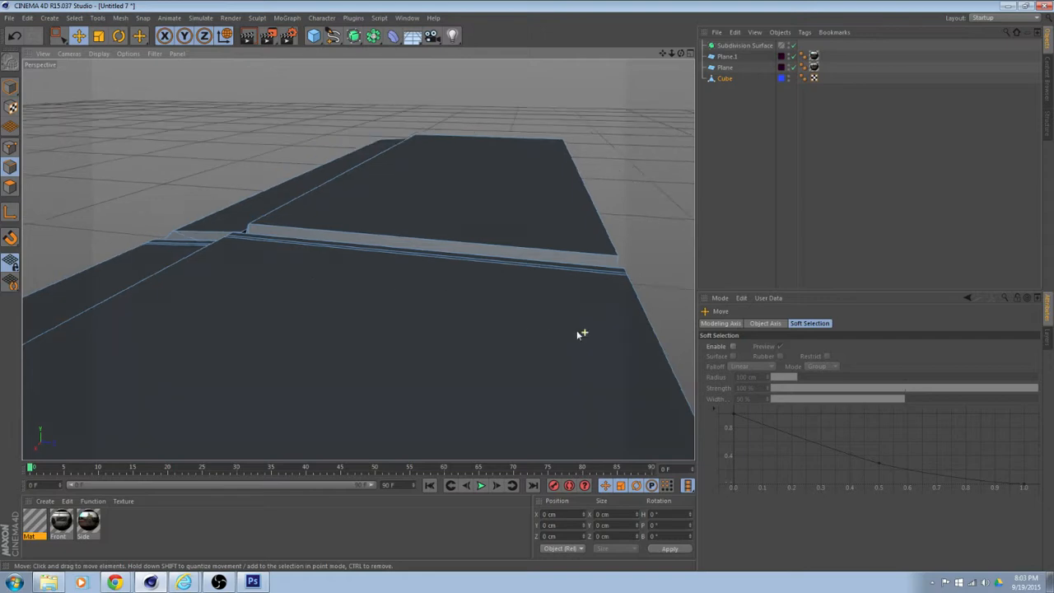
{"action": "left_click_drag", "start_coordinate": [582, 332], "coordinate": [532, 330], "text": "alt"}
{"action": "middle_click_drag", "start_coordinate": [532, 330], "coordinate": [336, 251], "text": "alt"}
{"action": "left_click_drag", "start_coordinate": [492, 230], "coordinate": [391, 341], "text": "alt"}
{"action": "left_click_drag", "start_coordinate": [397, 300], "coordinate": [439, 337], "text": "alt"}
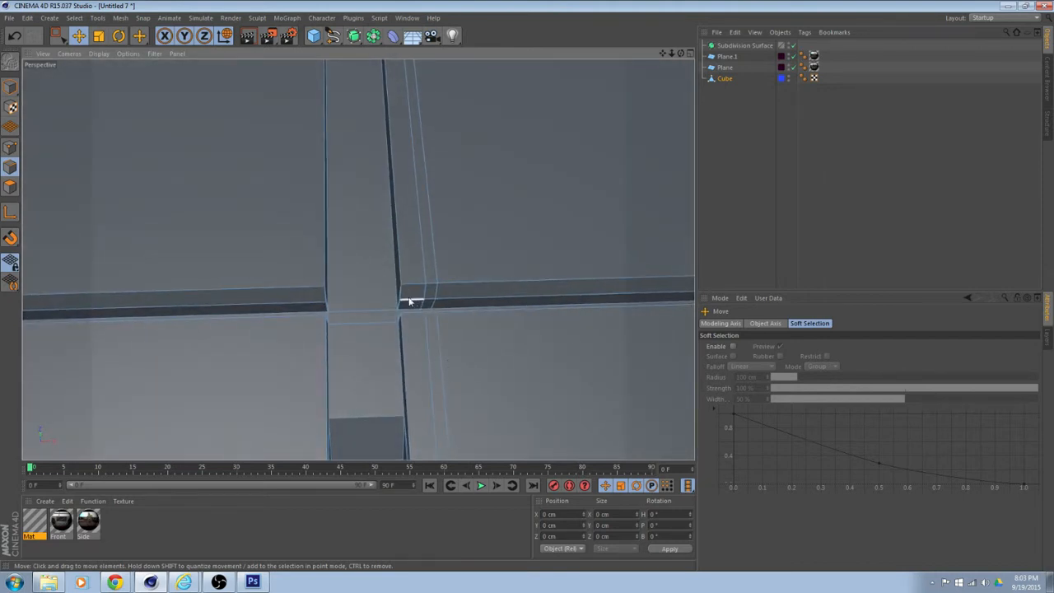
{"action": "left_click_drag", "start_coordinate": [399, 277], "coordinate": [433, 236], "text": "alt"}
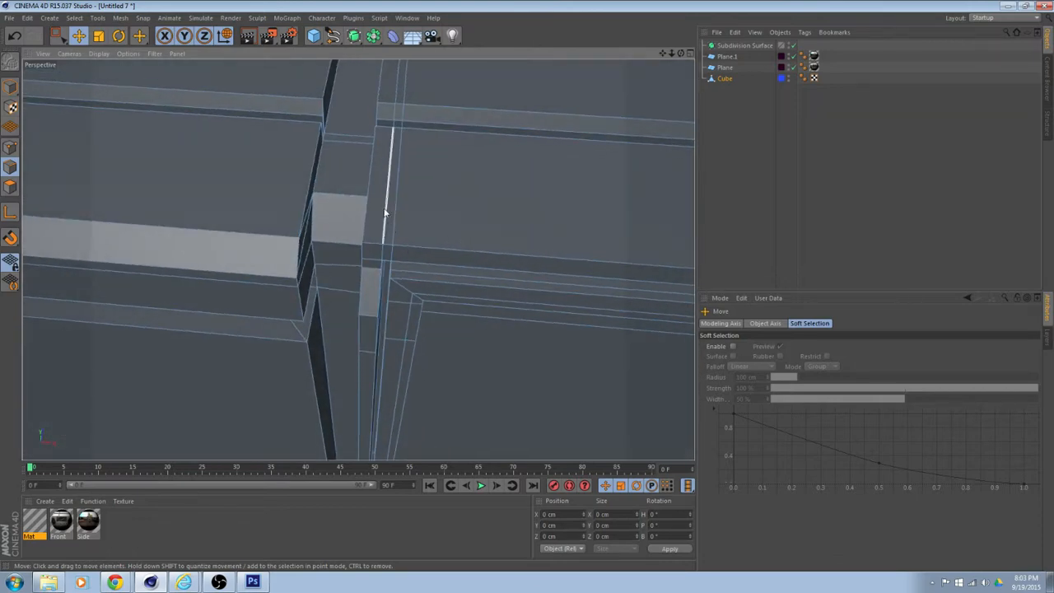
{"action": "left_click_drag", "start_coordinate": [415, 160], "coordinate": [393, 235], "text": "alt"}
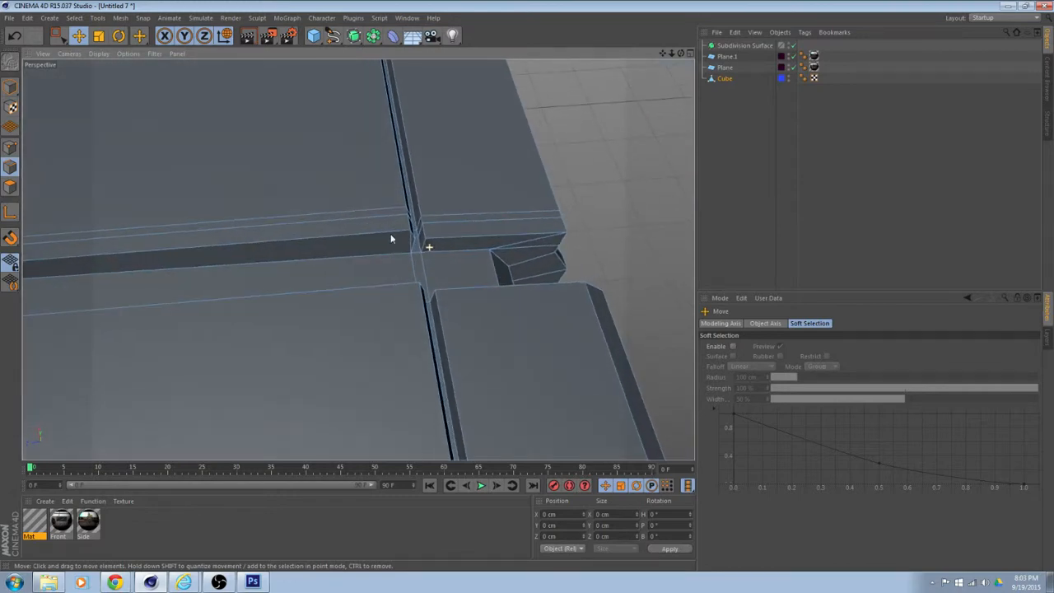
{"action": "left_click_drag", "start_coordinate": [463, 268], "coordinate": [426, 219], "text": "alt"}
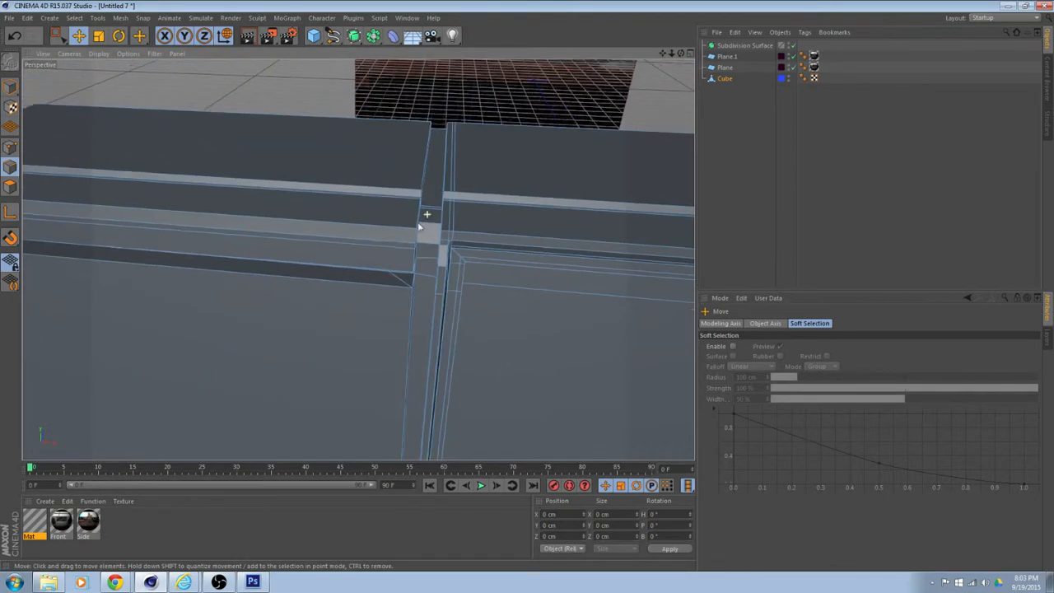
{"action": "left_click_drag", "start_coordinate": [494, 237], "coordinate": [597, 400], "text": "alt"}
{"action": "scroll", "coordinate": [471, 332], "scroll_direction": "down", "scroll_amount": 8}
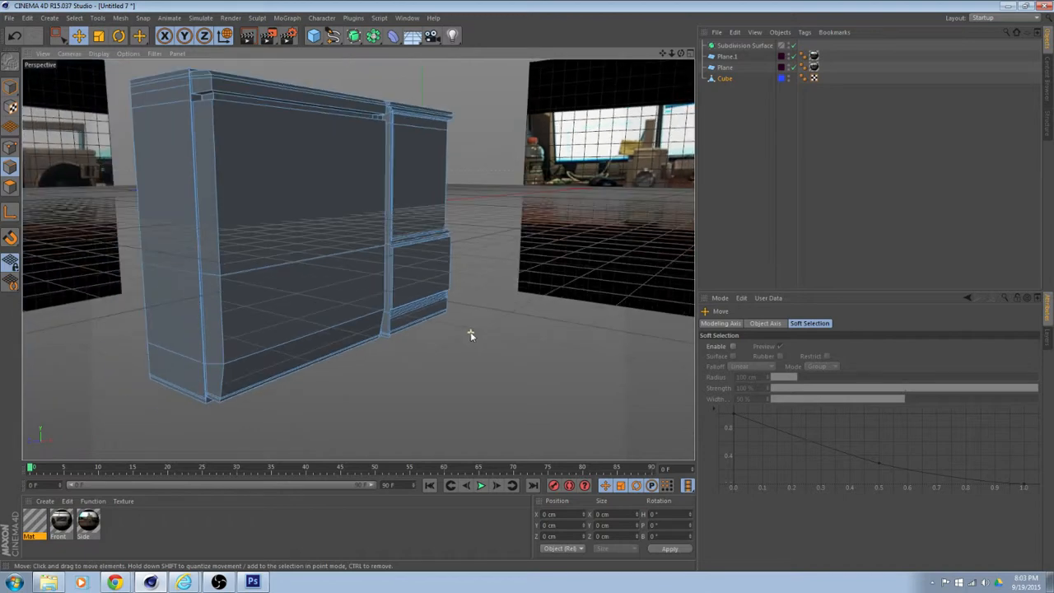
{"action": "left_click_drag", "start_coordinate": [402, 345], "coordinate": [519, 348], "text": "alt"}
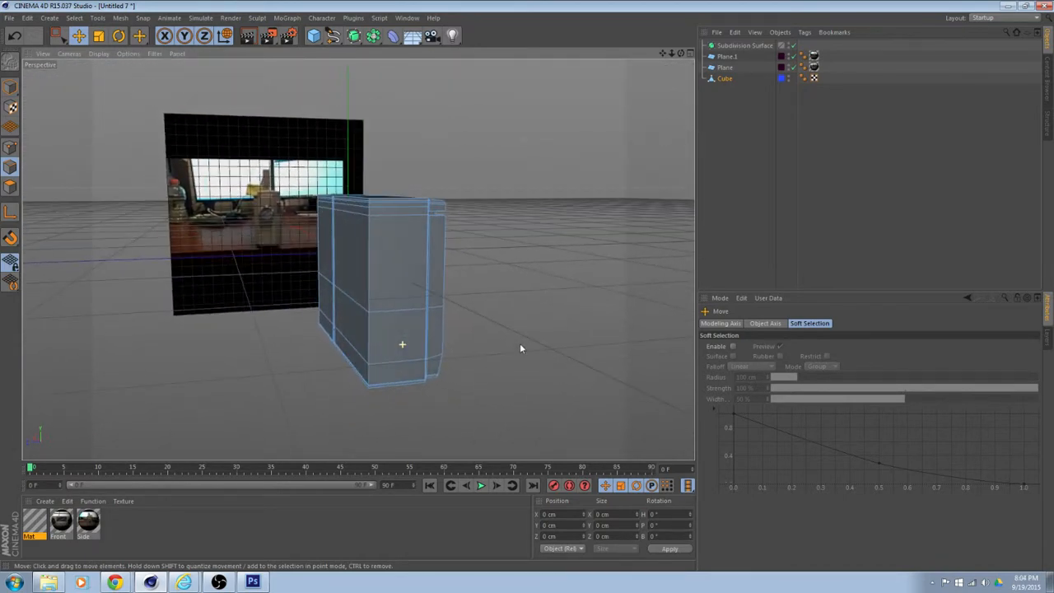
{"action": "left_click_drag", "start_coordinate": [501, 306], "coordinate": [567, 344], "text": "alt"}
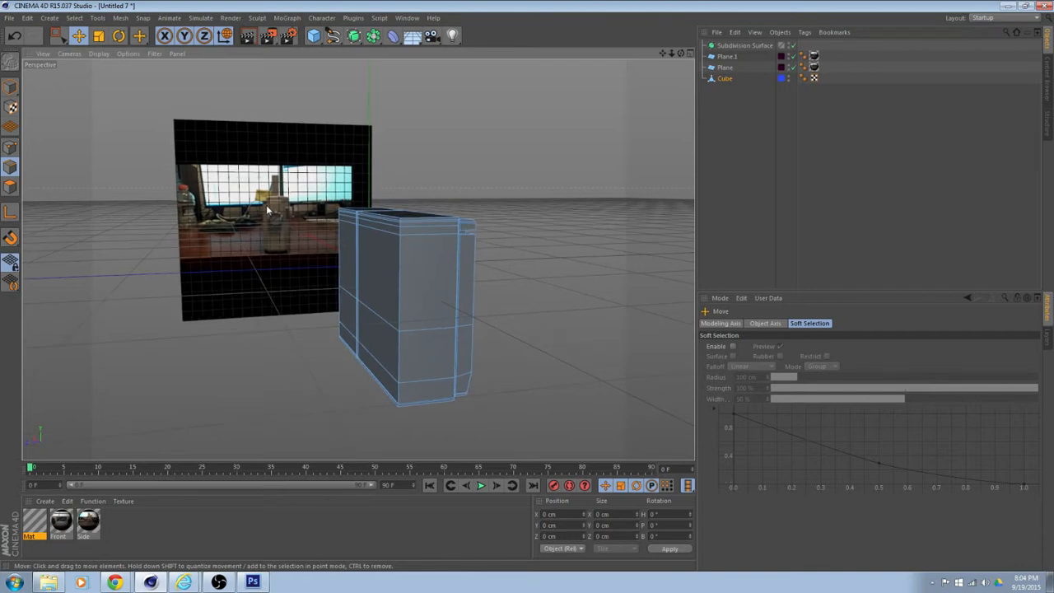
{"action": "left_click_drag", "start_coordinate": [260, 316], "coordinate": [280, 346], "text": "alt"}
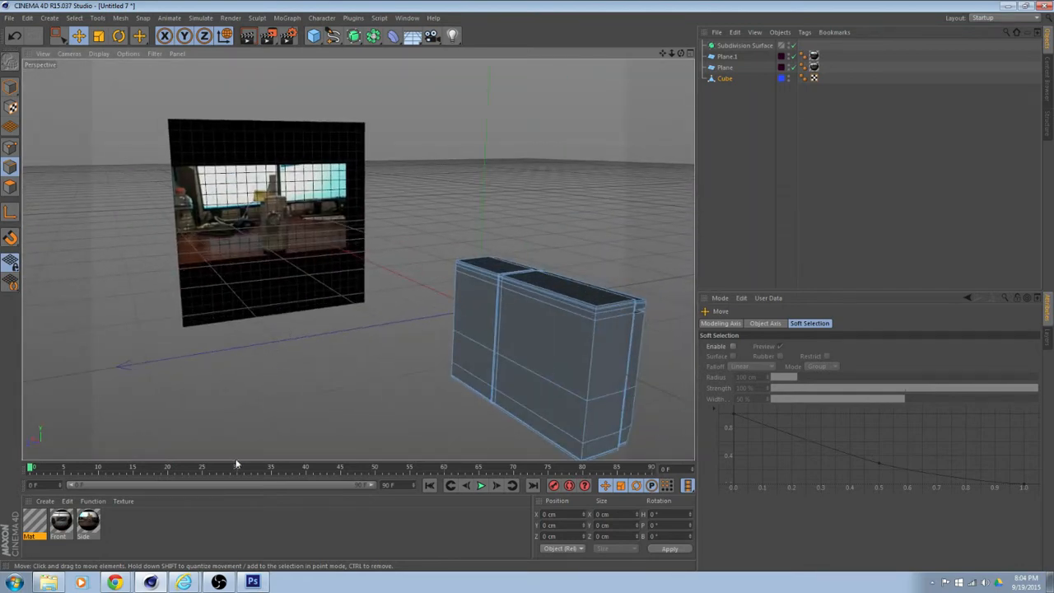
Switch to Internet Explorer, download and save the top-view photo WP_20150917_15_35_15_Pro.jpg, and open its download folder
{"action": "left_click", "coordinate": [161, 583]}
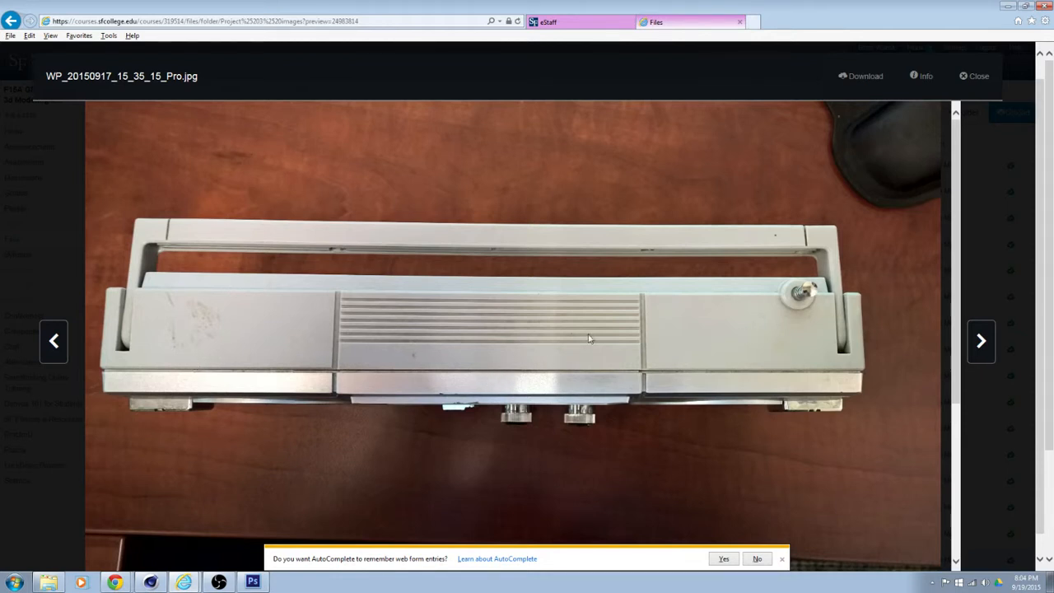
{"action": "left_click", "coordinate": [859, 81]}
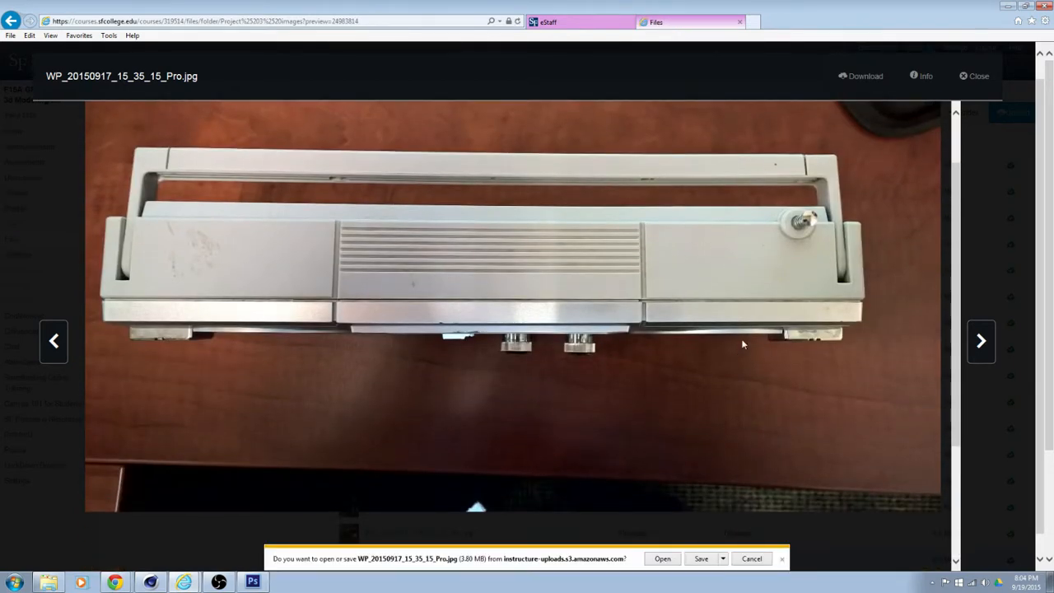
{"action": "left_click", "coordinate": [856, 93]}
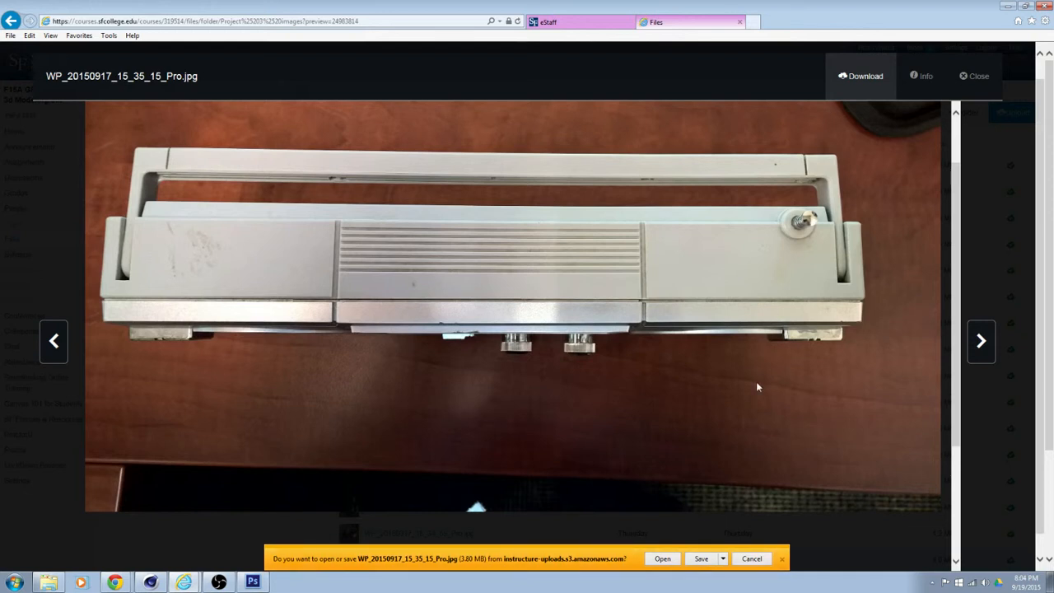
{"action": "left_click", "coordinate": [704, 558]}
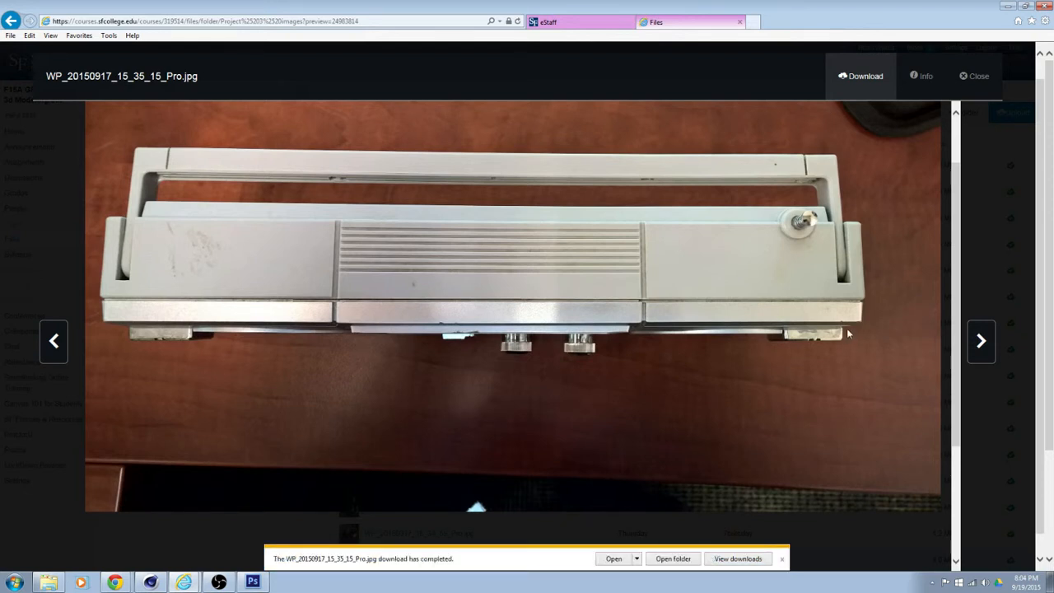
{"action": "left_click", "coordinate": [674, 559]}
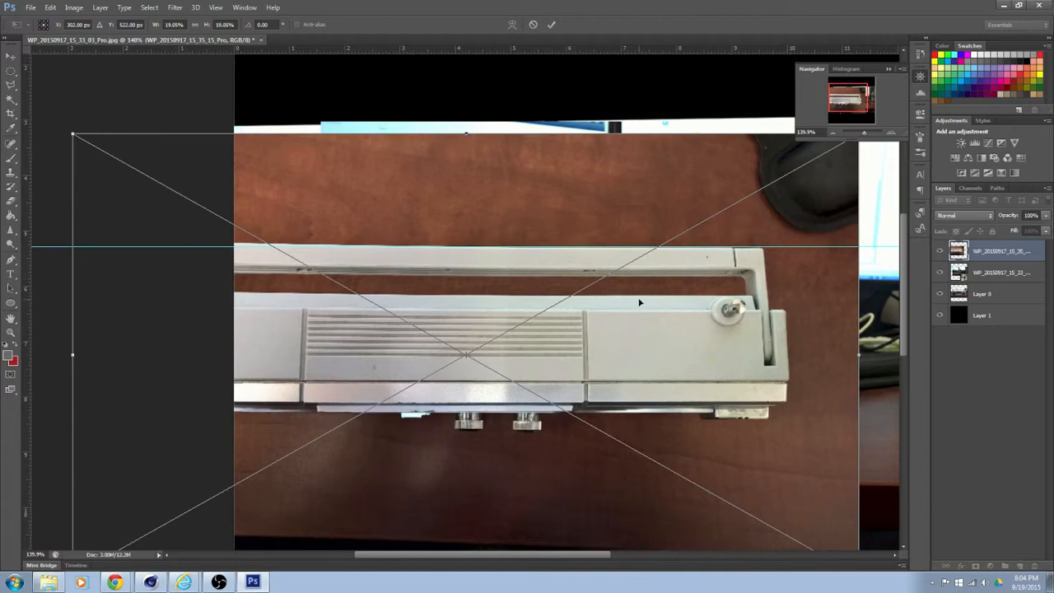
Lower the placed top-view photo layer's opacity to about 56% and commit its placement
{"action": "left_click", "coordinate": [1046, 216]}
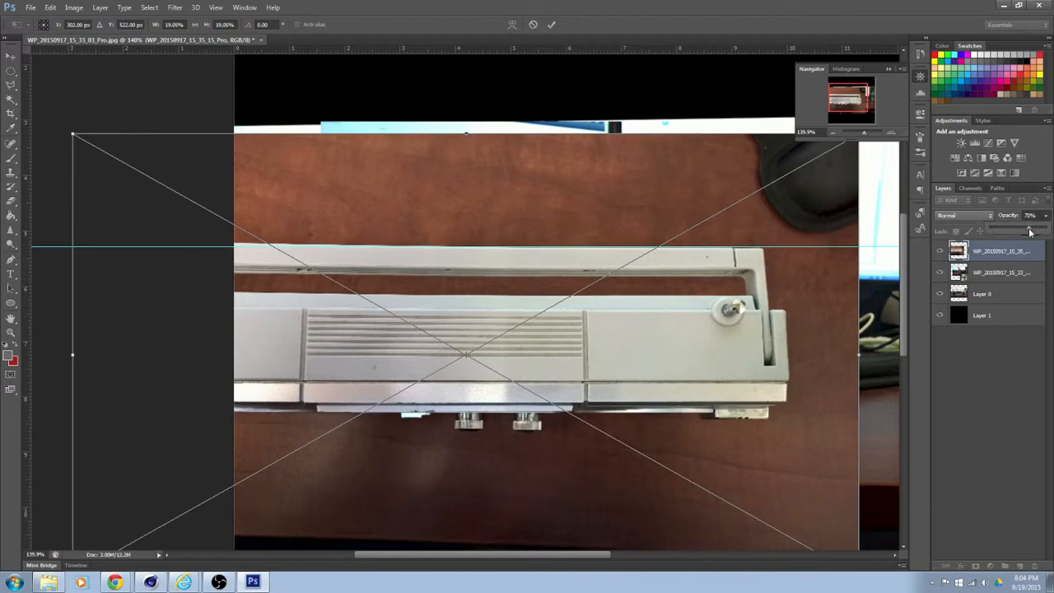
{"action": "left_click_drag", "start_coordinate": [1036, 231], "coordinate": [1022, 230]}
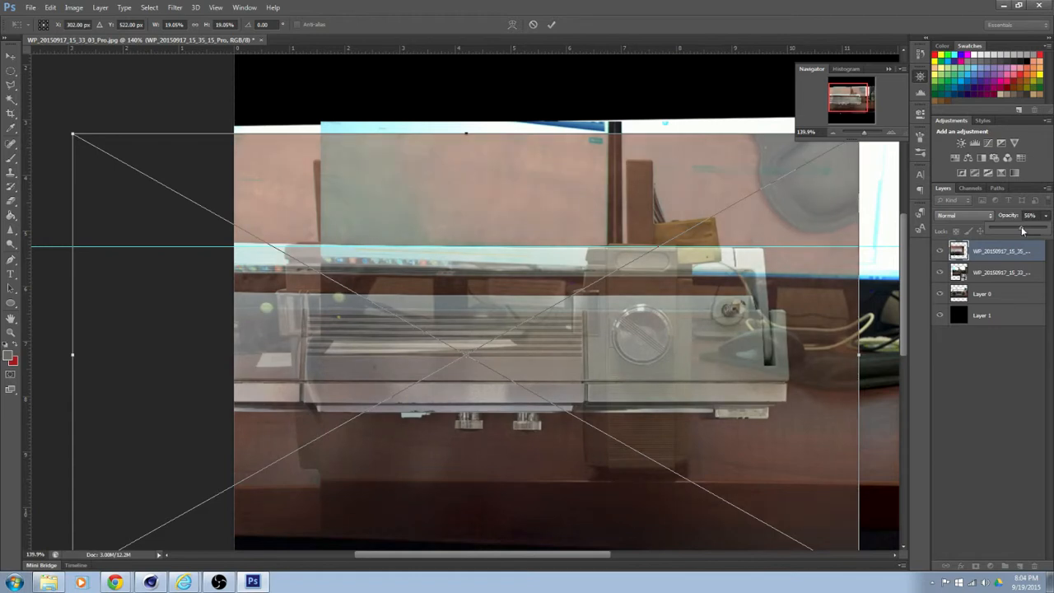
{"action": "left_click", "coordinate": [940, 274]}
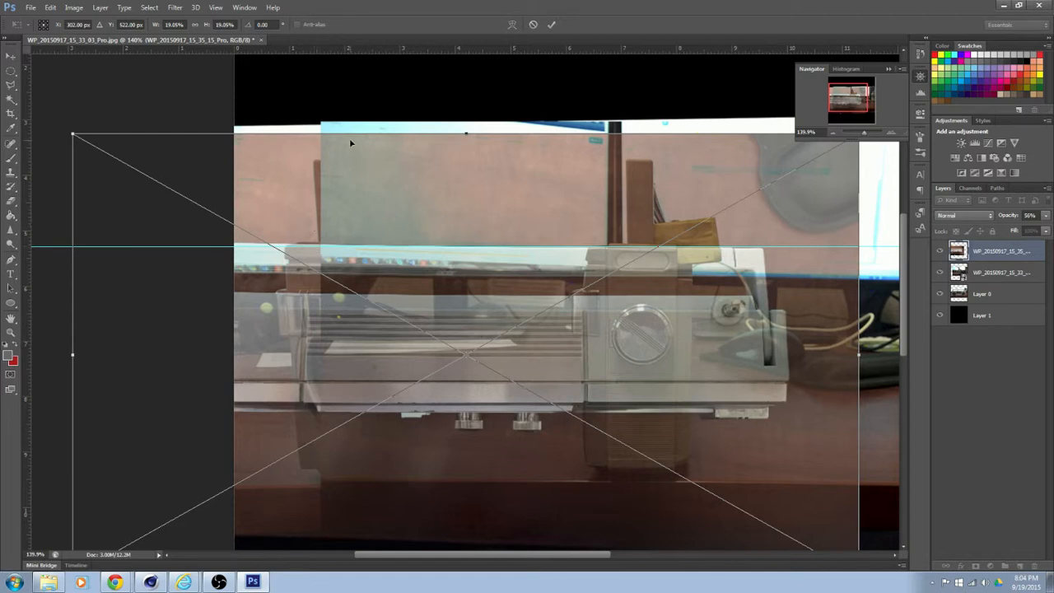
{"action": "key", "text": "Return"}
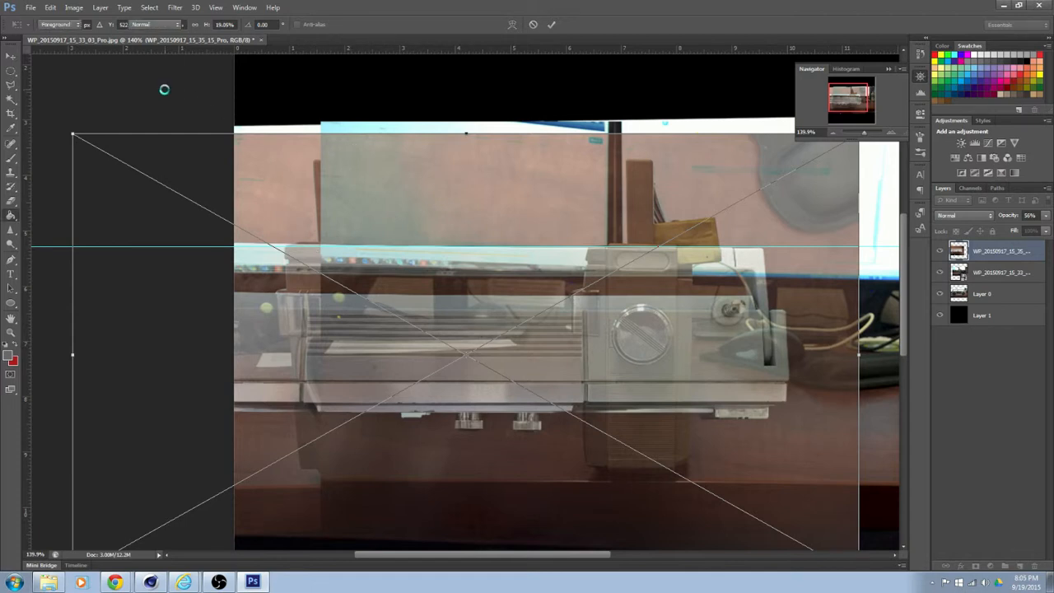
{"action": "key", "text": "g"}
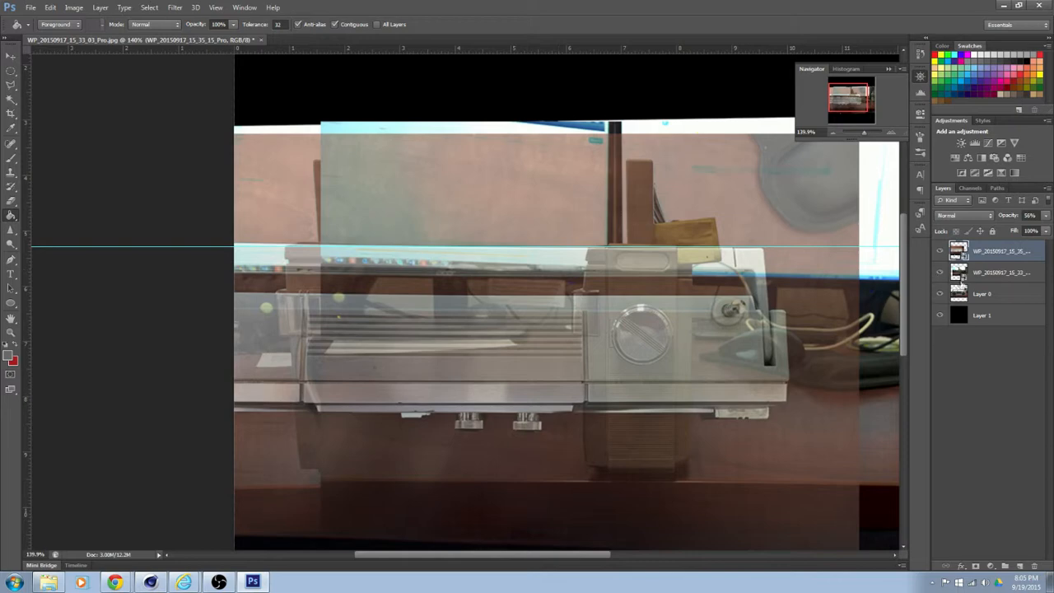
Hide the side-view photo layer and move the top-view photo over the radio in the front-view photo
{"action": "left_click", "coordinate": [940, 275]}
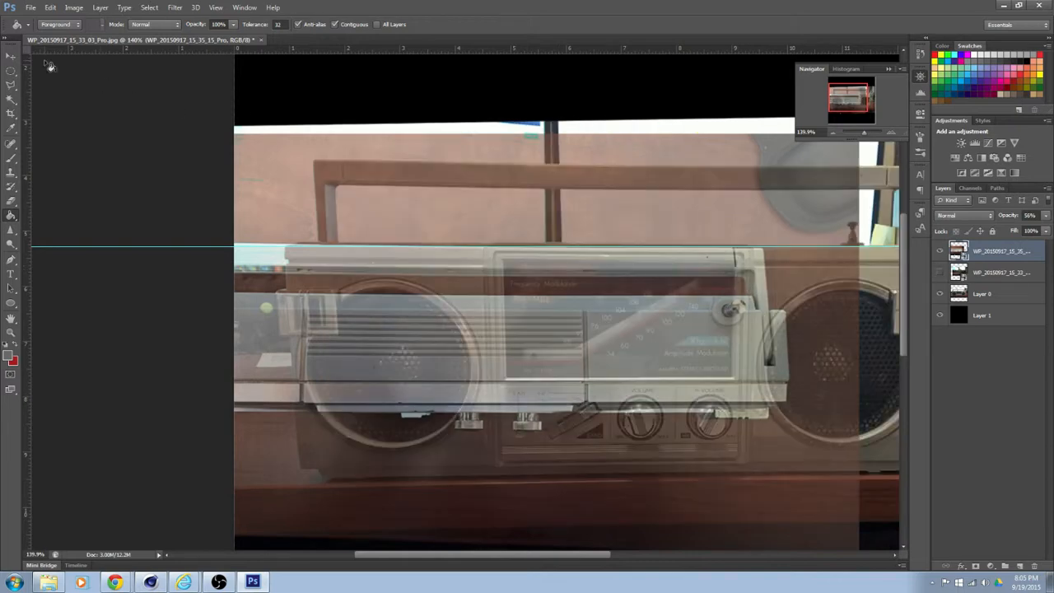
{"action": "left_click", "coordinate": [11, 55]}
{"action": "mouse_move", "coordinate": [344, 308]}
{"action": "left_mouse_down"}
{"action": "mouse_move", "coordinate": [565, 308]}
{"action": "mouse_move", "coordinate": [538, 308]}
{"action": "mouse_move", "coordinate": [519, 289]}
{"action": "mouse_move", "coordinate": [525, 245]}
{"action": "left_mouse_up"}
{"action": "left_click_drag", "start_coordinate": [619, 344], "coordinate": [473, 332]}
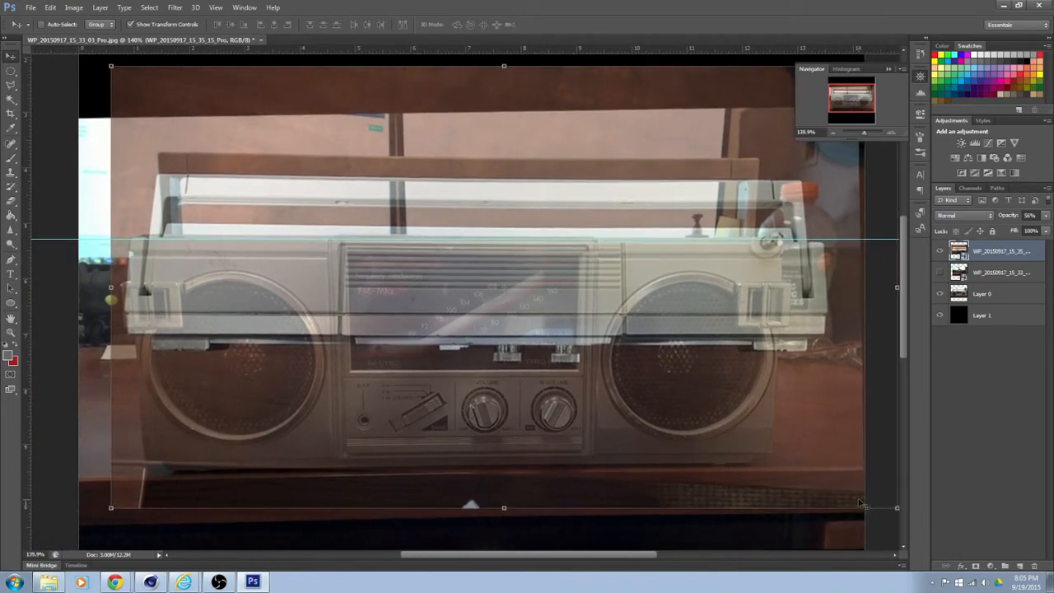
Scale the top-view photo to about 17.9% so its radio matches the front view's width, and align it vertically with the front photo
{"action": "left_click_drag", "start_coordinate": [894, 508], "coordinate": [838, 501], "text": "shift"}
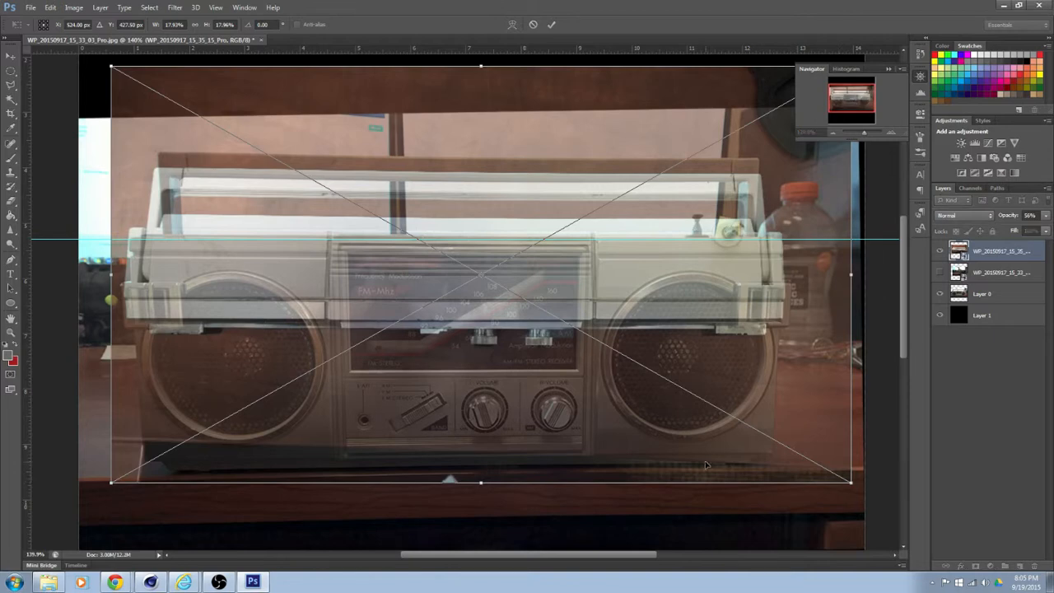
{"action": "mouse_move", "coordinate": [497, 330]}
{"action": "left_mouse_down"}
{"action": "mouse_move", "coordinate": [498, 348]}
{"action": "mouse_move", "coordinate": [498, 339]}
{"action": "left_mouse_up"}
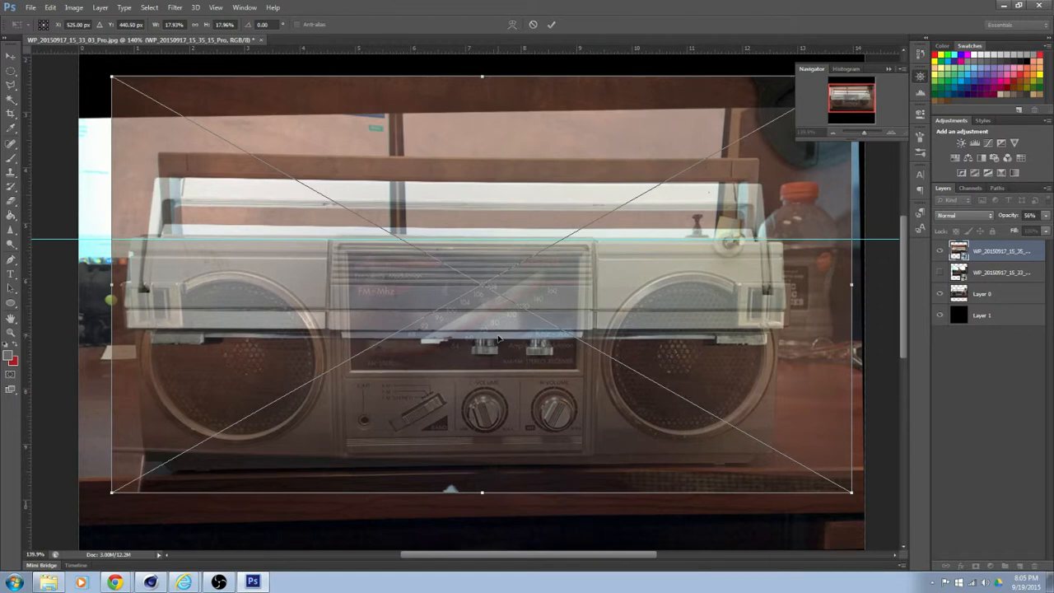
{"action": "mouse_move", "coordinate": [498, 338]}
{"action": "left_mouse_down"}
{"action": "mouse_move", "coordinate": [500, 330]}
{"action": "mouse_move", "coordinate": [506, 359]}
{"action": "mouse_move", "coordinate": [499, 340]}
{"action": "left_mouse_up"}
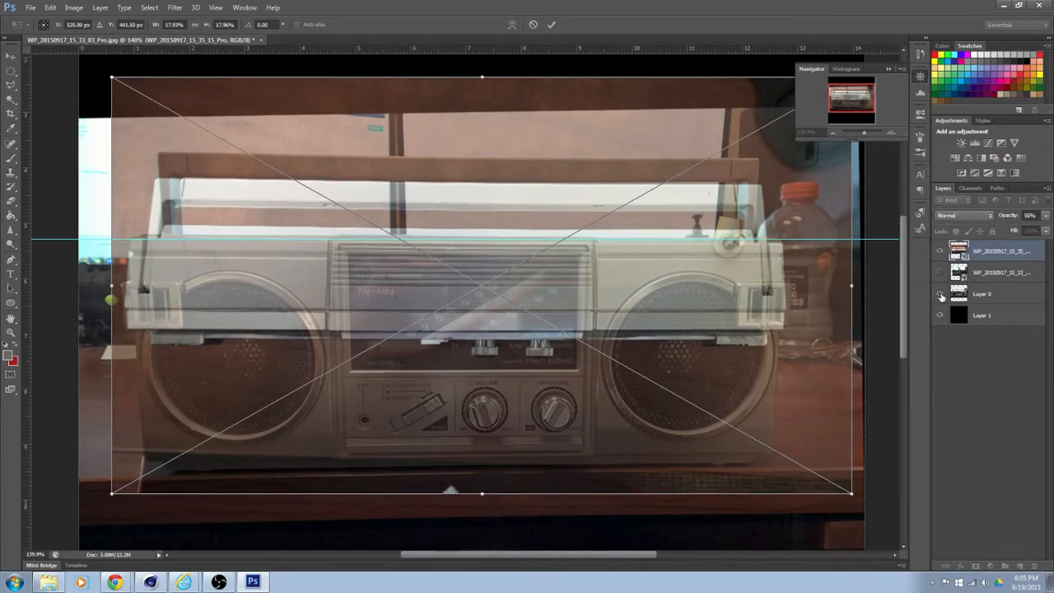
{"action": "key", "text": "Return"}
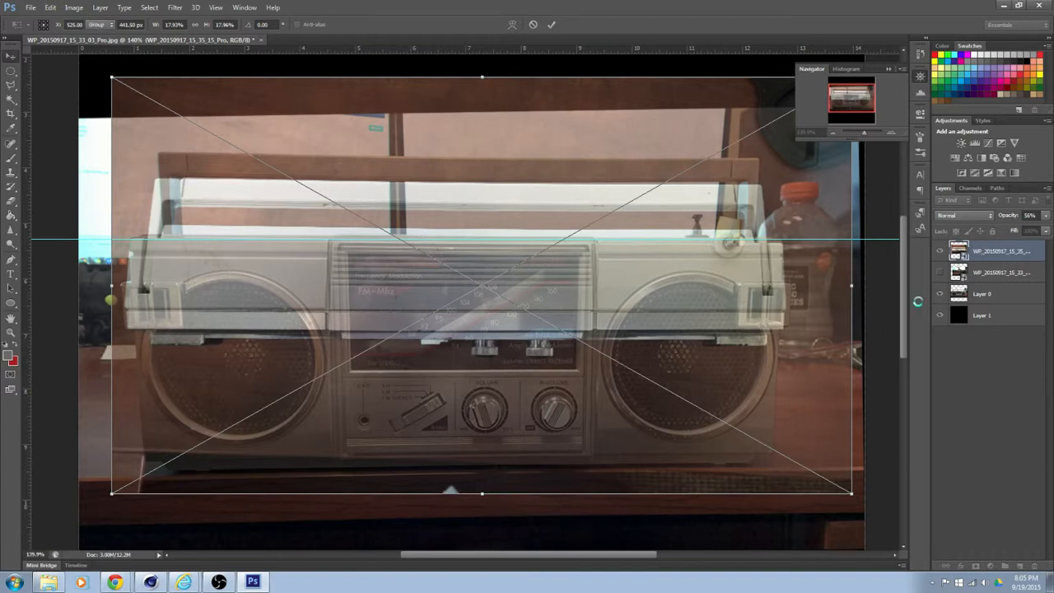
Show the side-view photo instead of the front-view layer and try rotating the top-view photo -90° over it to compare depths
{"action": "left_click", "coordinate": [940, 294]}
{"action": "left_click", "coordinate": [940, 272]}
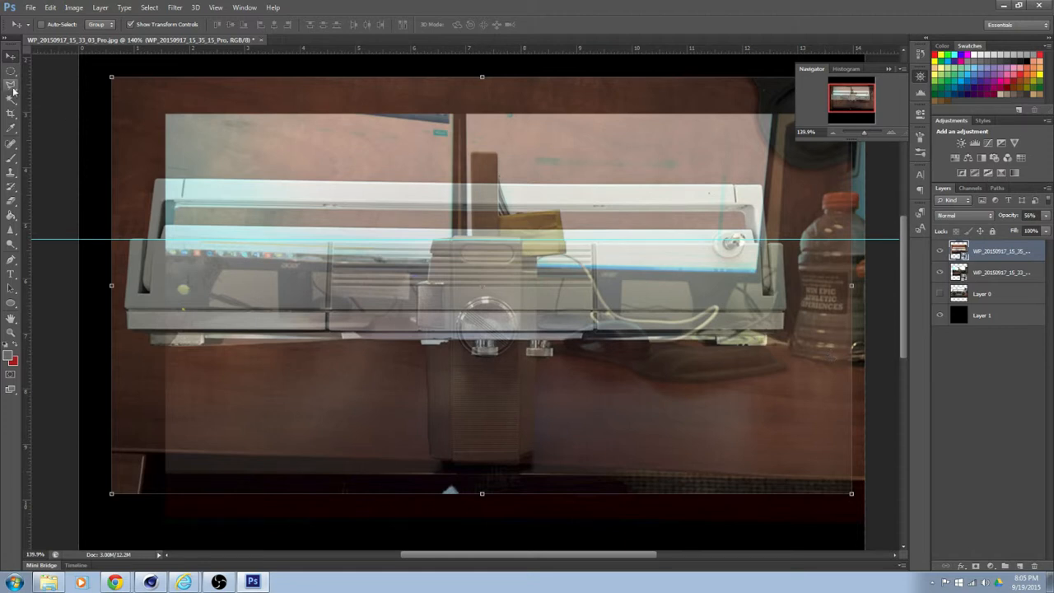
{"action": "key", "text": "ctrl+t"}
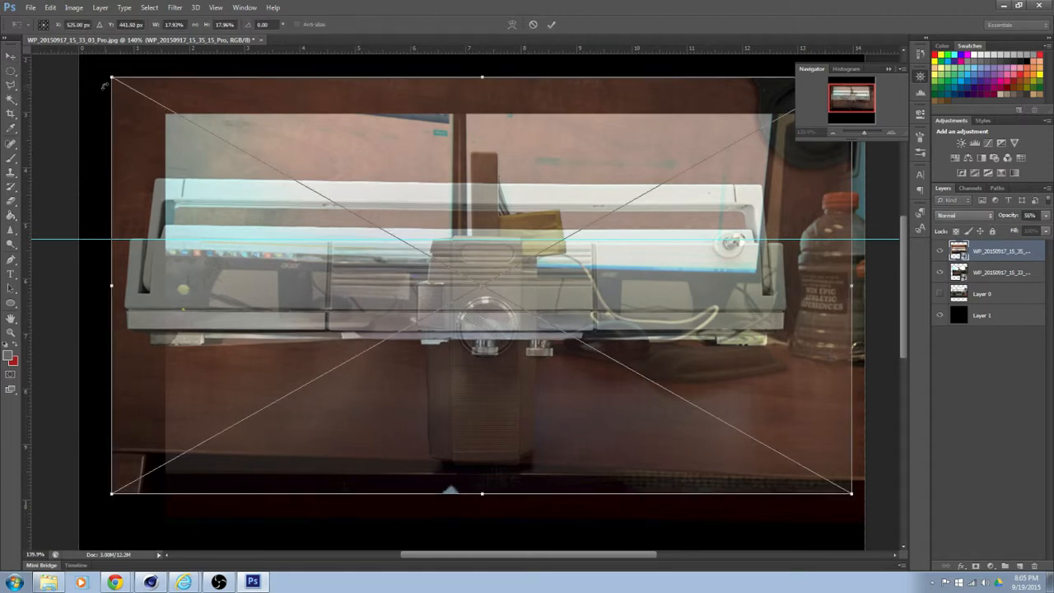
{"action": "left_click_drag", "start_coordinate": [96, 92], "coordinate": [421, 434]}
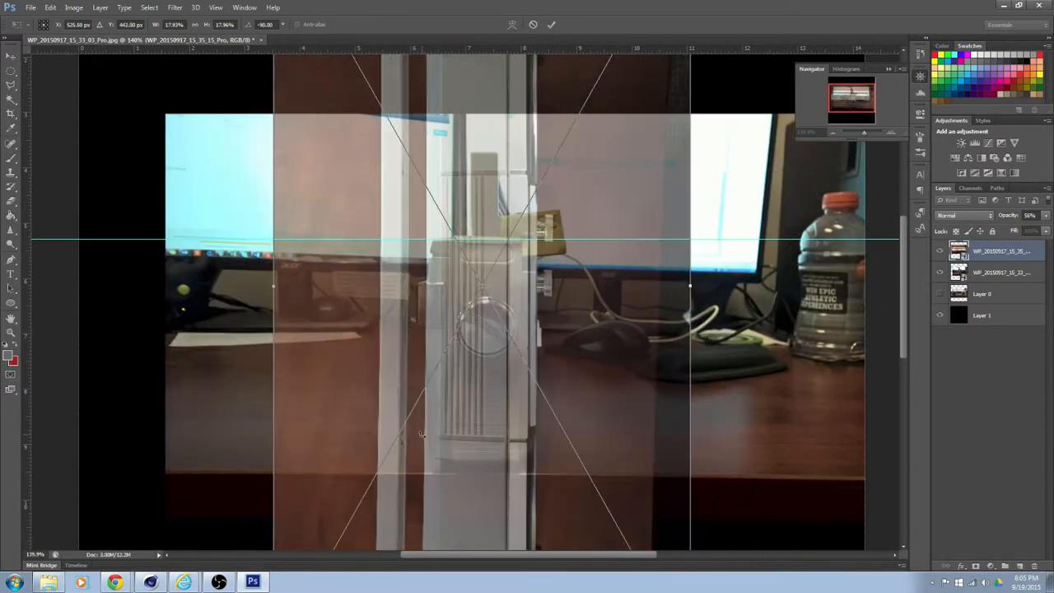
{"action": "scroll", "coordinate": [535, 277], "scroll_direction": "up", "scroll_amount": 3}
{"action": "scroll", "coordinate": [534, 277], "scroll_direction": "down", "scroll_amount": 2}
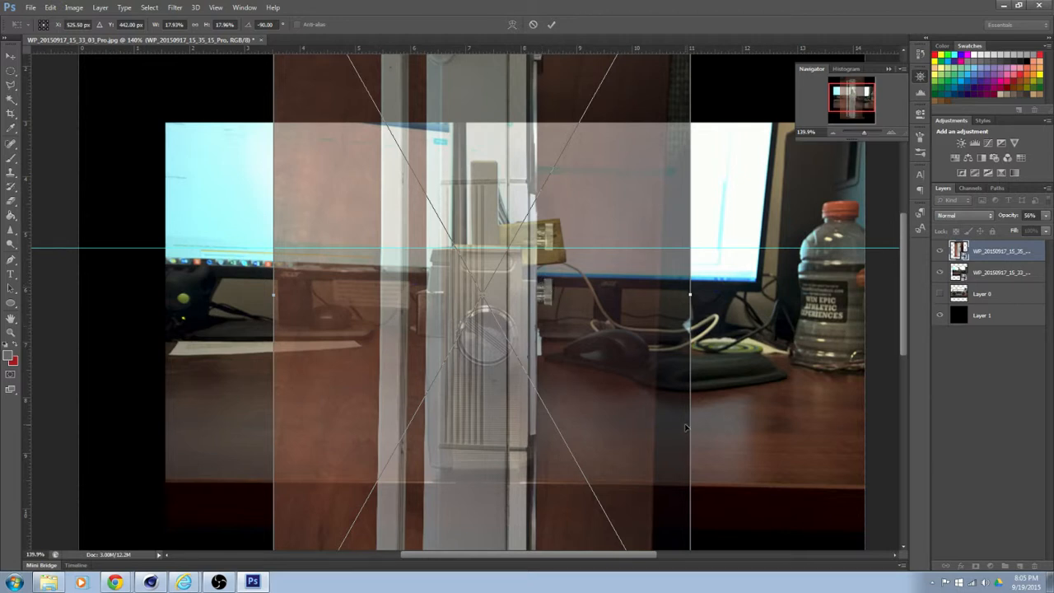
{"action": "key", "text": "ctrl+z"}
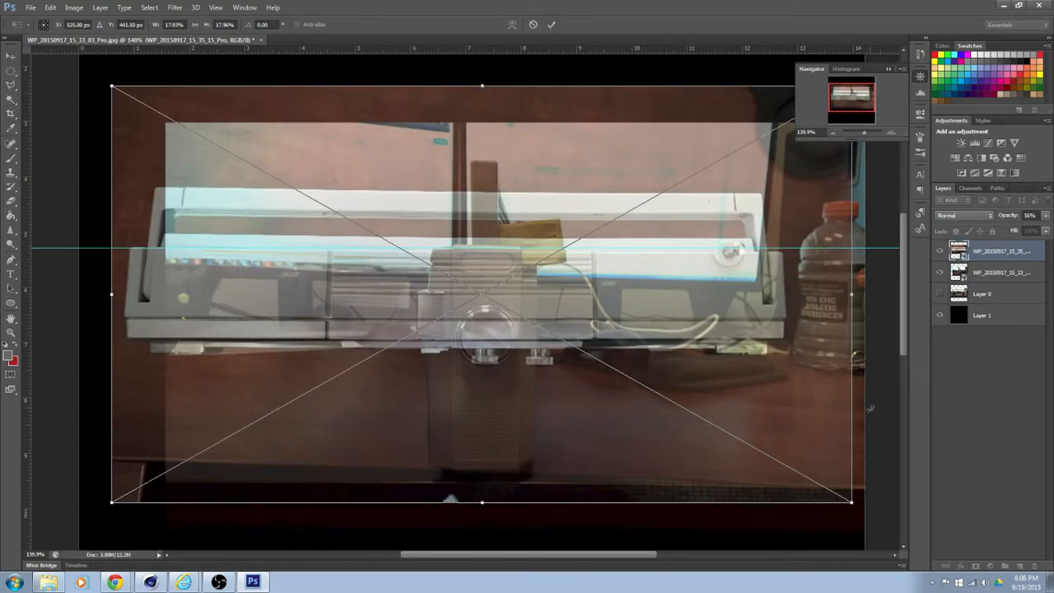
Try rotating the top-view photo 90° the other way over the side view, and return to the front-view layer
{"action": "left_click_drag", "start_coordinate": [867, 409], "coordinate": [416, 509]}
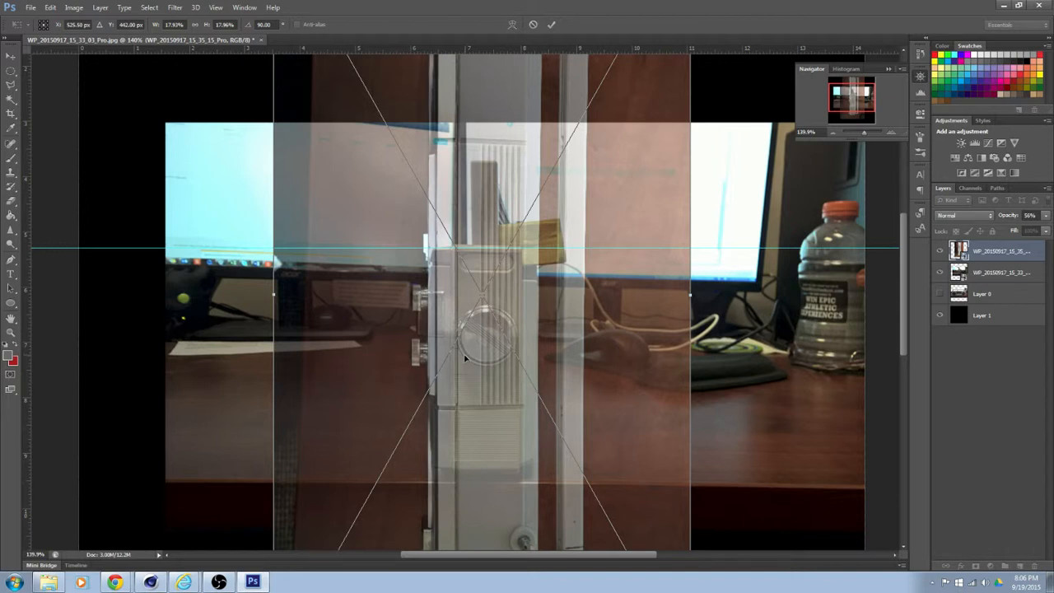
{"action": "key", "text": "Return"}
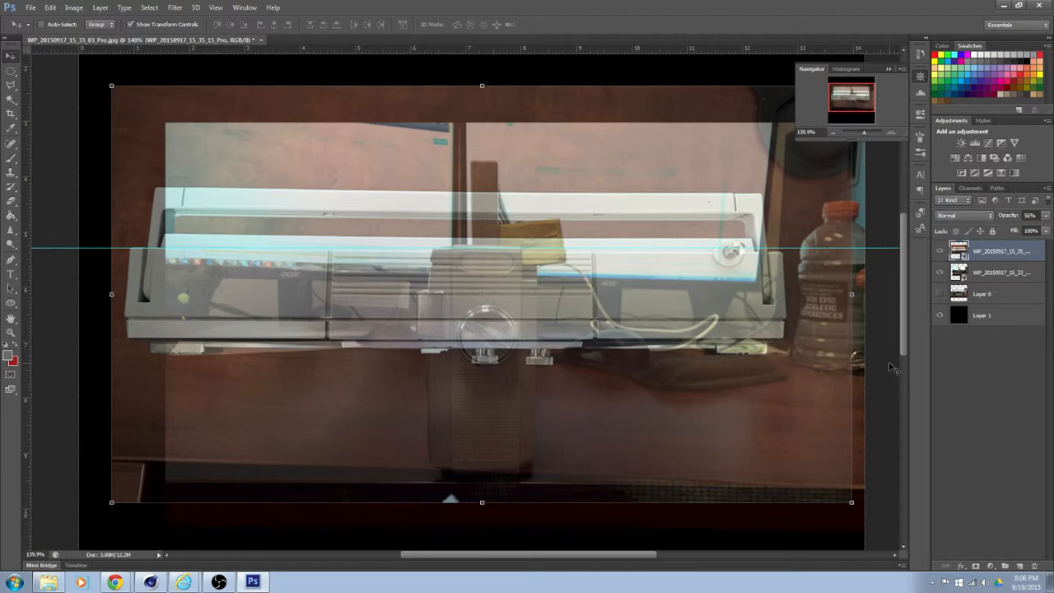
{"action": "left_click", "coordinate": [940, 293]}
{"action": "left_click", "coordinate": [940, 271]}
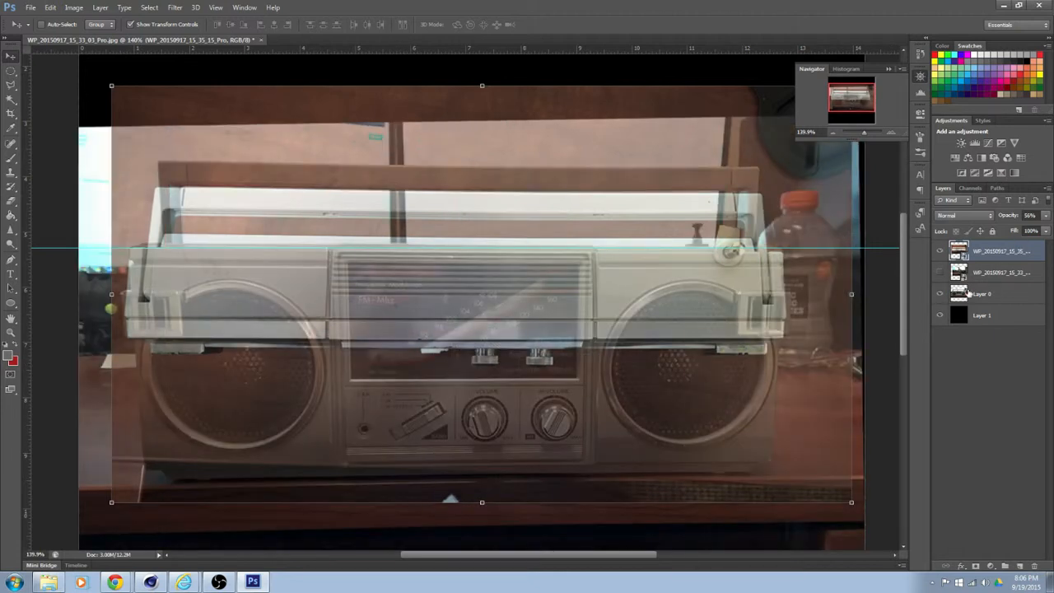
Hide the front-view layer and restore the top-view photo's opacity to 100%
{"action": "left_click", "coordinate": [940, 293]}
{"action": "left_click", "coordinate": [1043, 215]}
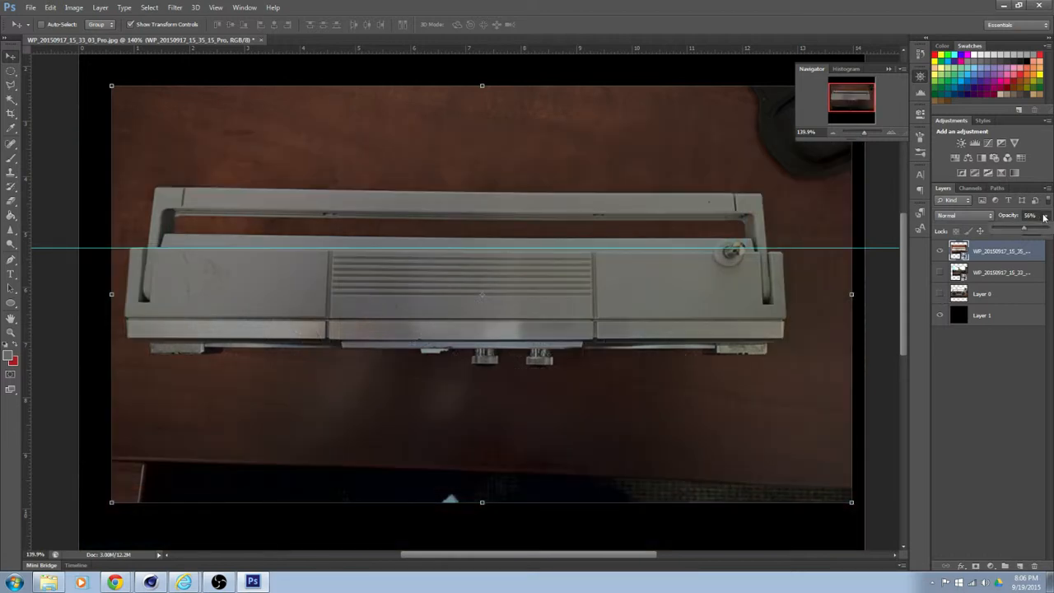
{"action": "left_click_drag", "start_coordinate": [1029, 231], "coordinate": [1051, 233]}
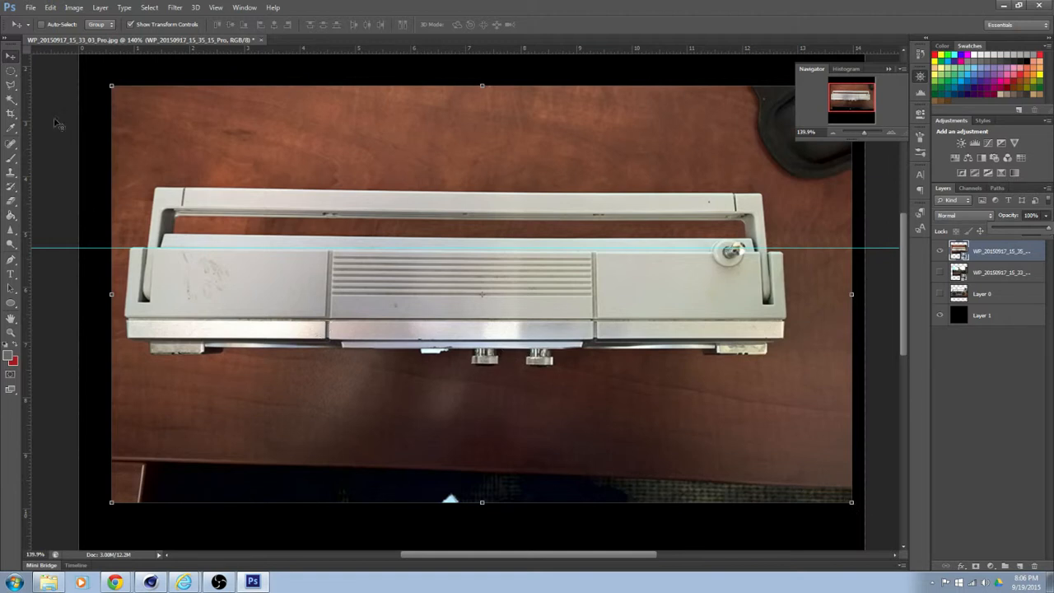
{"action": "key", "text": "ctrl+t"}
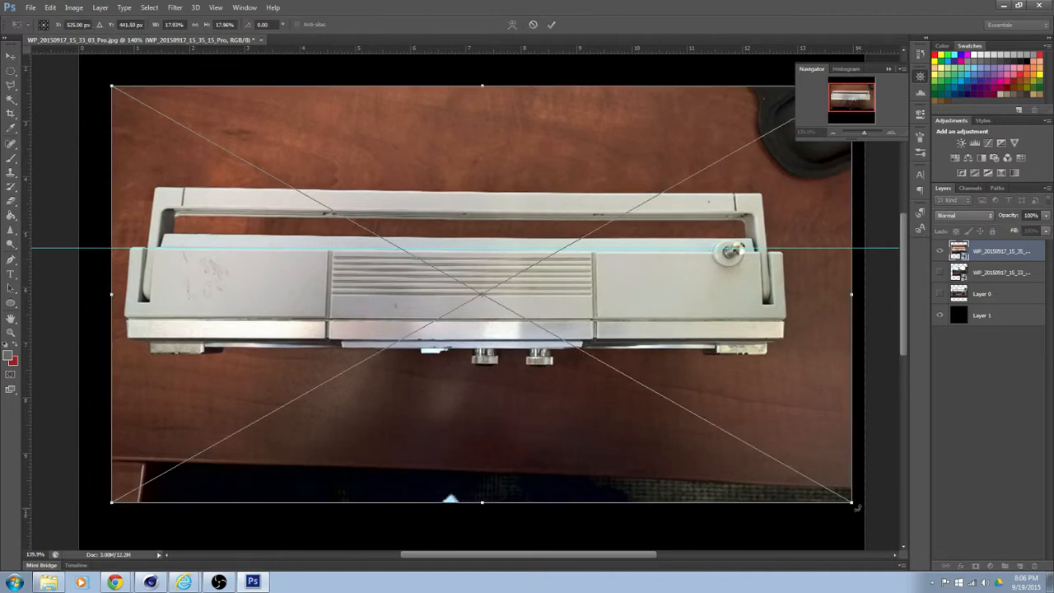
{"action": "left_click_drag", "start_coordinate": [857, 508], "coordinate": [857, 508]}
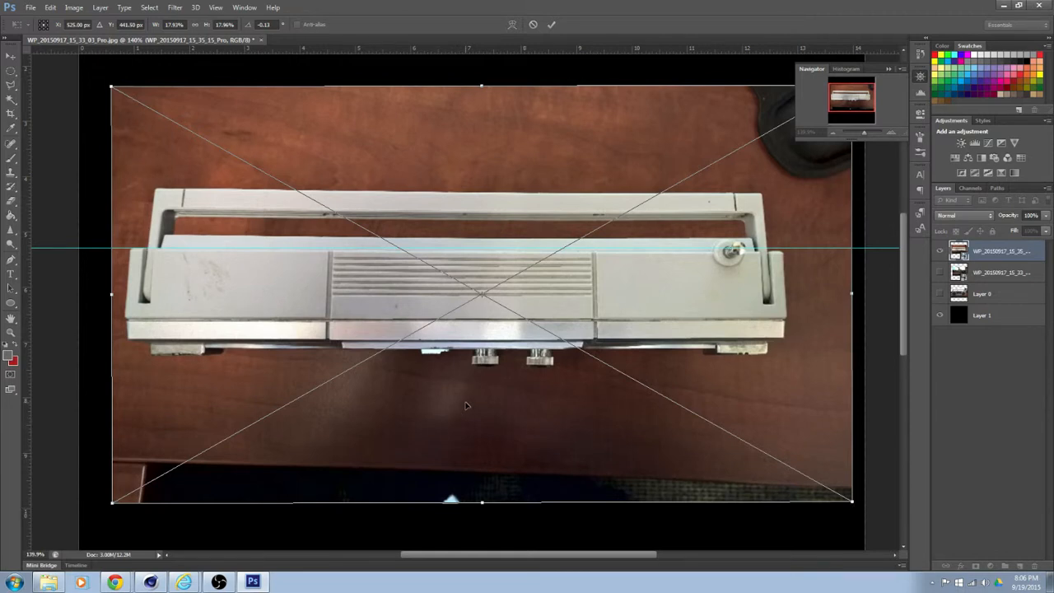
{"action": "key", "text": "Return"}
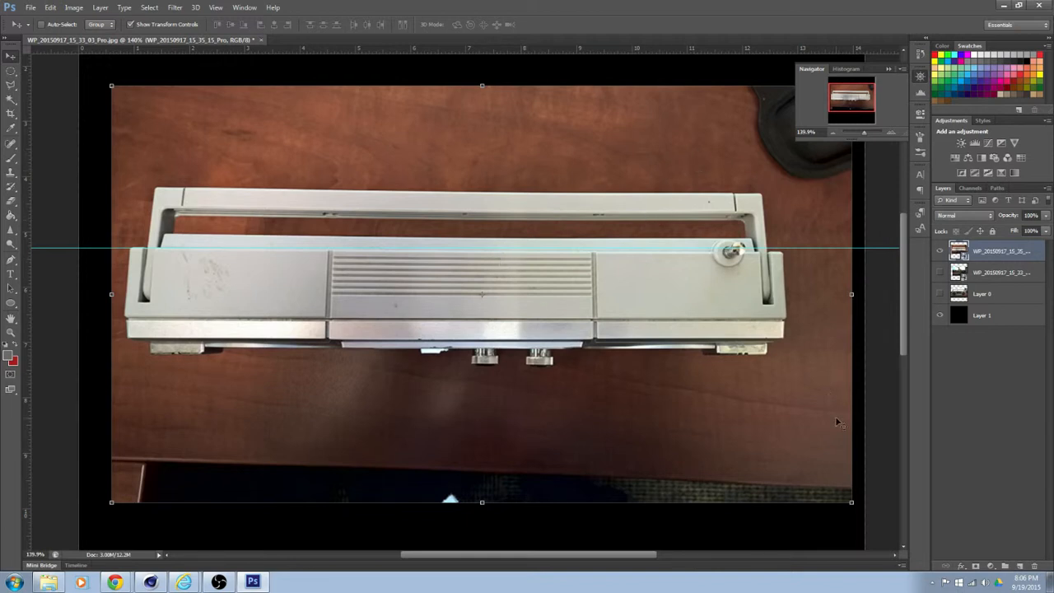
Rotate the top-view photo by -0.39° and nudge it so the radio body's upper edge lines up with the horizontal guide
{"action": "left_click_drag", "start_coordinate": [855, 513], "coordinate": [854, 503]}
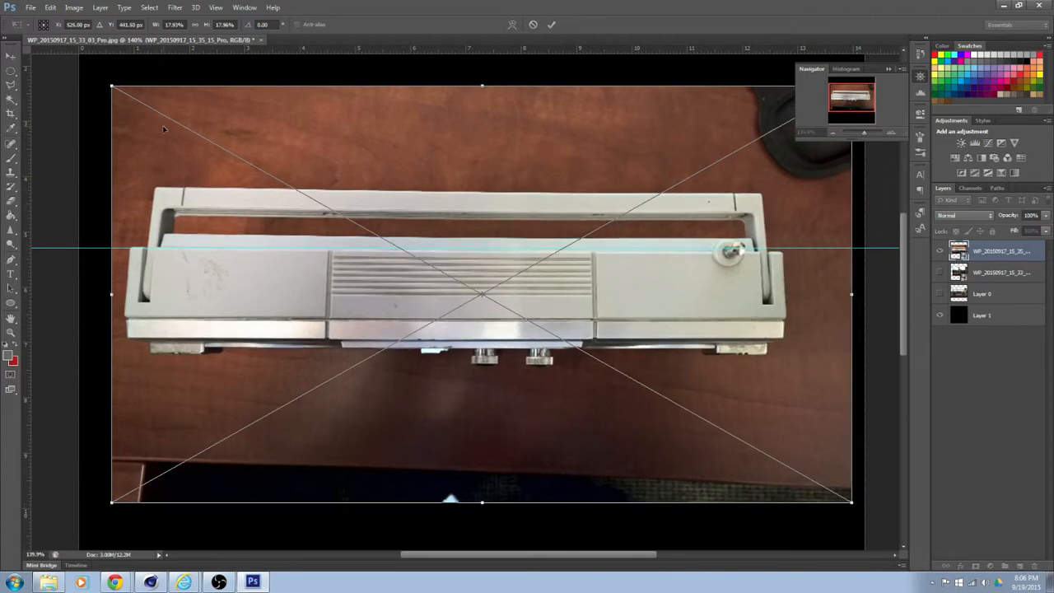
{"action": "left_click_drag", "start_coordinate": [101, 85], "coordinate": [100, 88]}
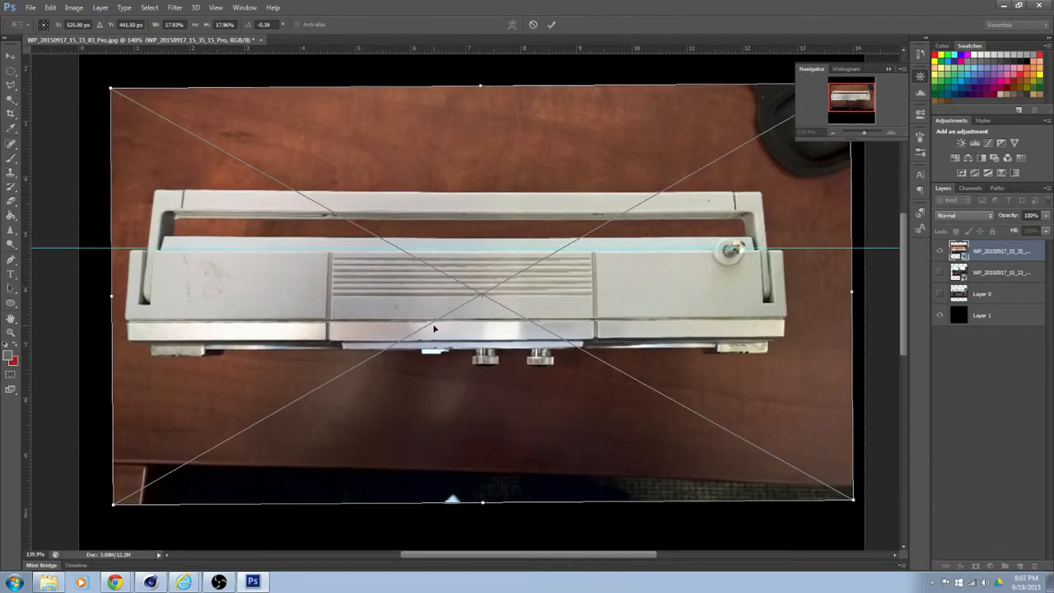
{"action": "left_click_drag", "start_coordinate": [464, 324], "coordinate": [462, 324]}
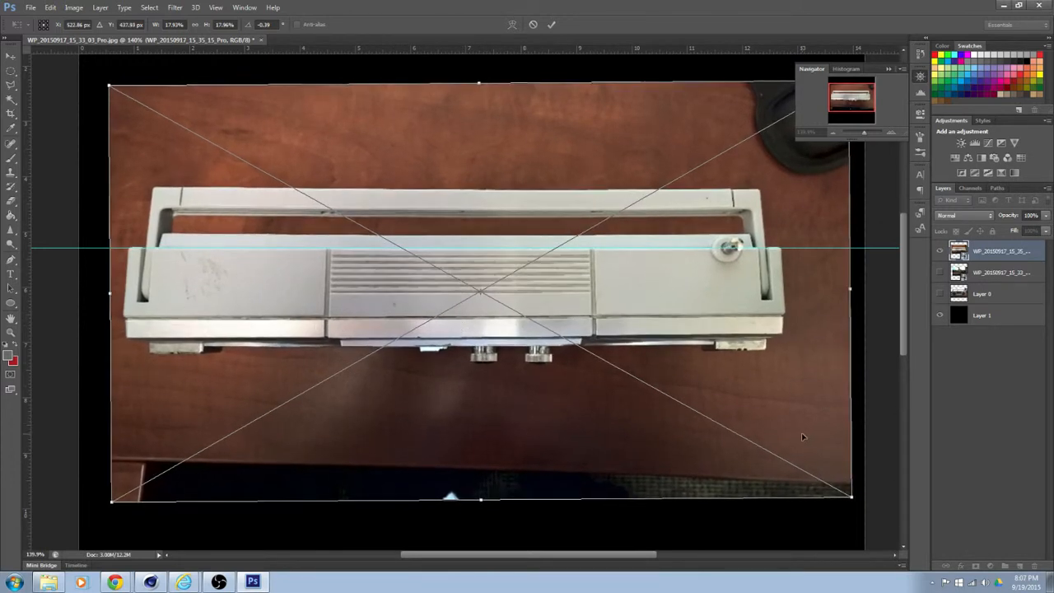
{"action": "key", "text": "Return"}
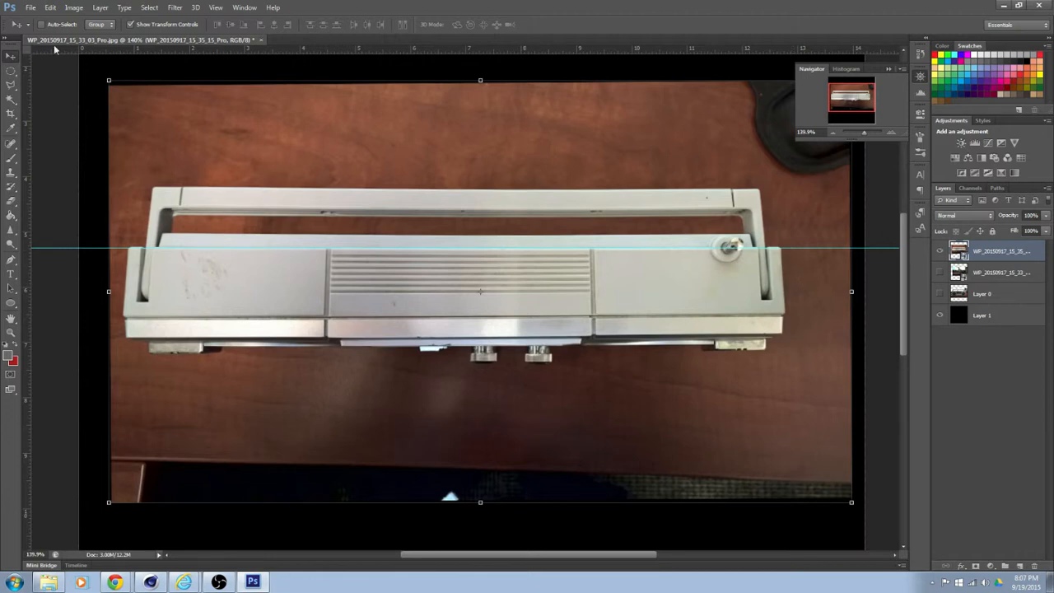
Save a JPEG copy of the aligned top view in Downloads as "Top Boom Box" at maximum quality 12
{"action": "left_click", "coordinate": [30, 7]}
{"action": "left_click", "coordinate": [50, 136]}
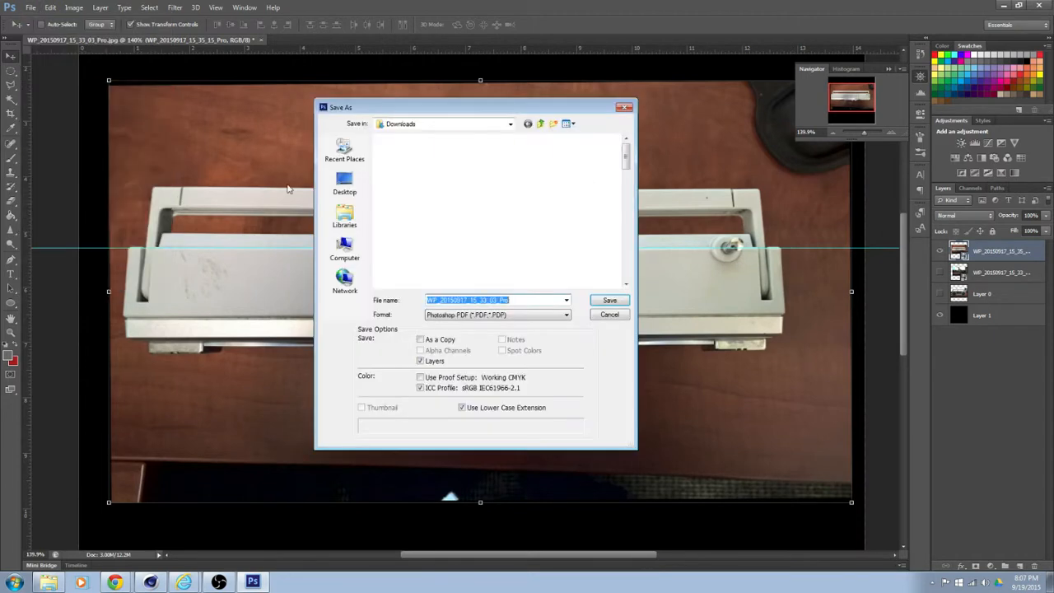
{"action": "left_click", "coordinate": [521, 315]}
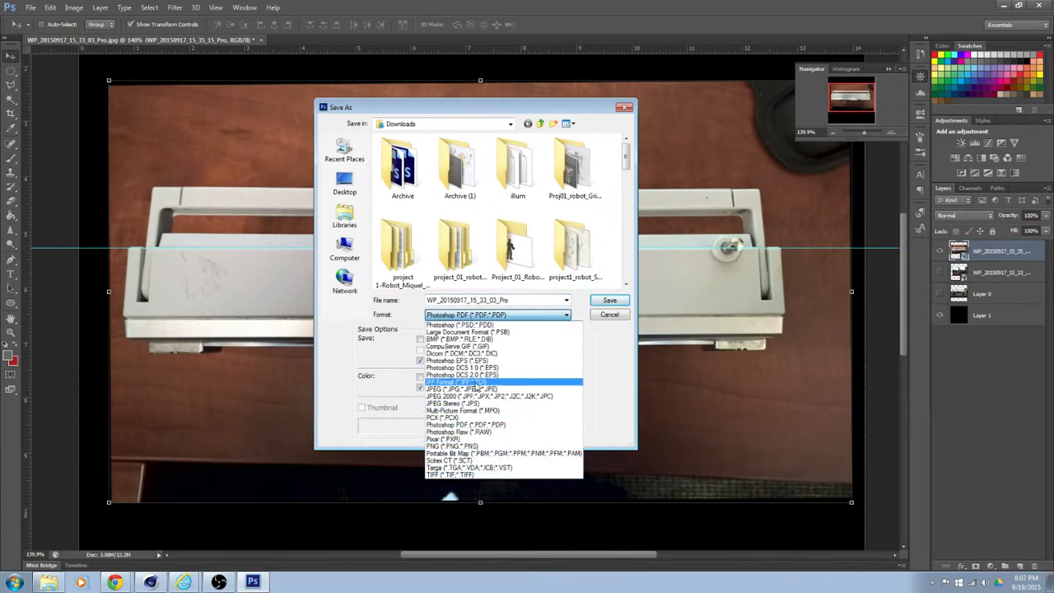
{"action": "left_click", "coordinate": [461, 389]}
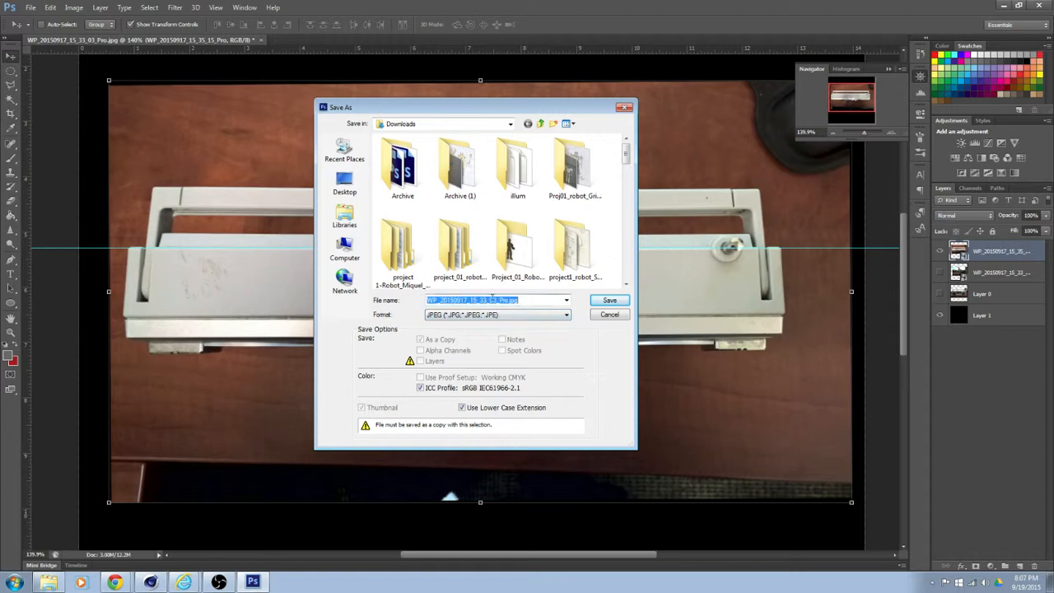
{"action": "type", "text": "Top"}
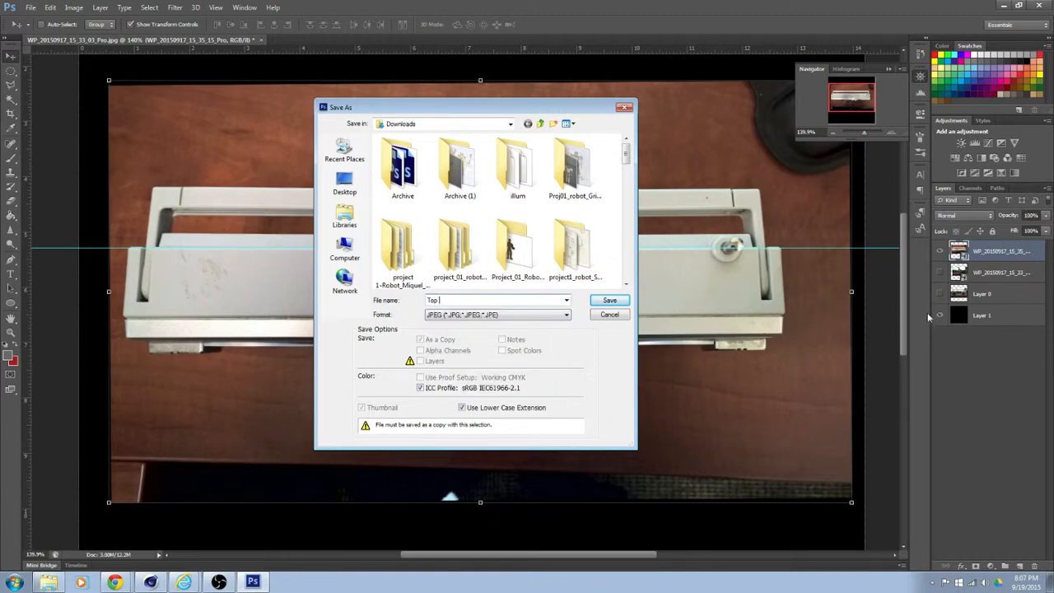
{"action": "type", "text": " Boom Box"}
{"action": "key", "text": "Return"}
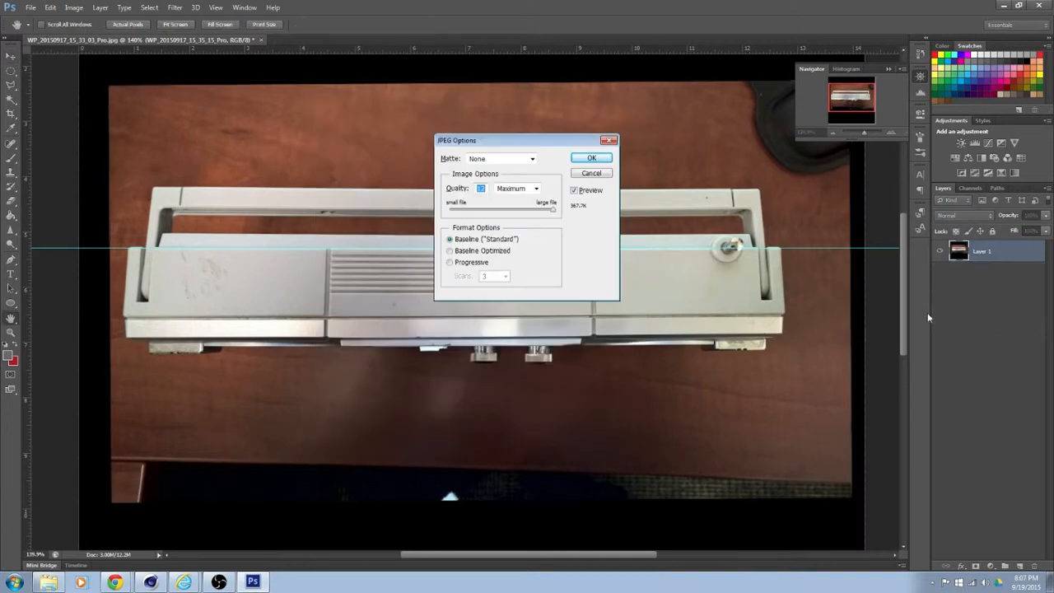
{"action": "left_click", "coordinate": [598, 160]}
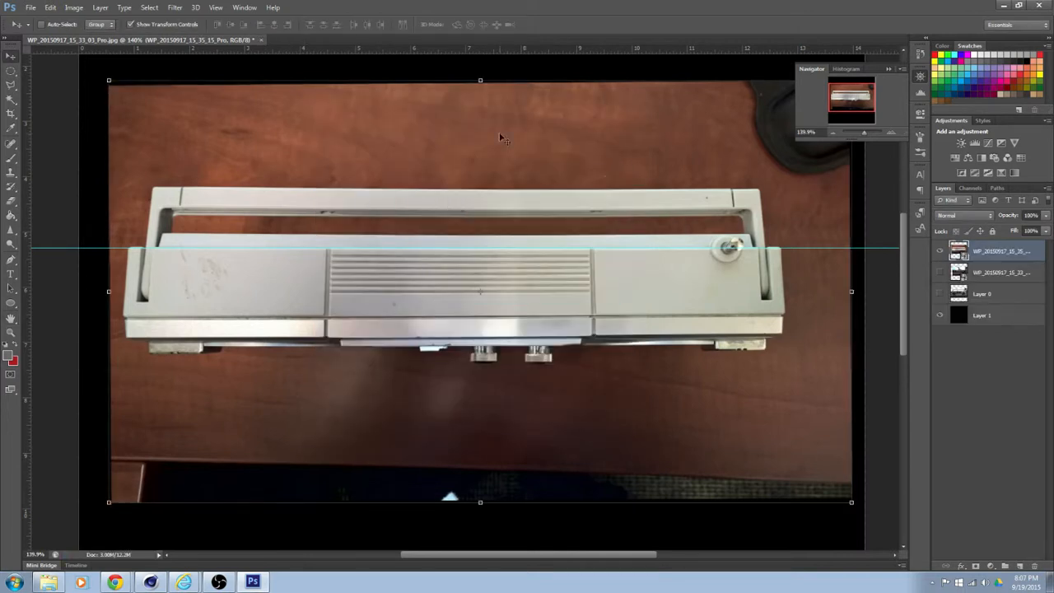
Save the layered reference document in Downloads under the name "Boom Box ref image"
{"action": "left_click", "coordinate": [30, 8]}
{"action": "left_click", "coordinate": [83, 140]}
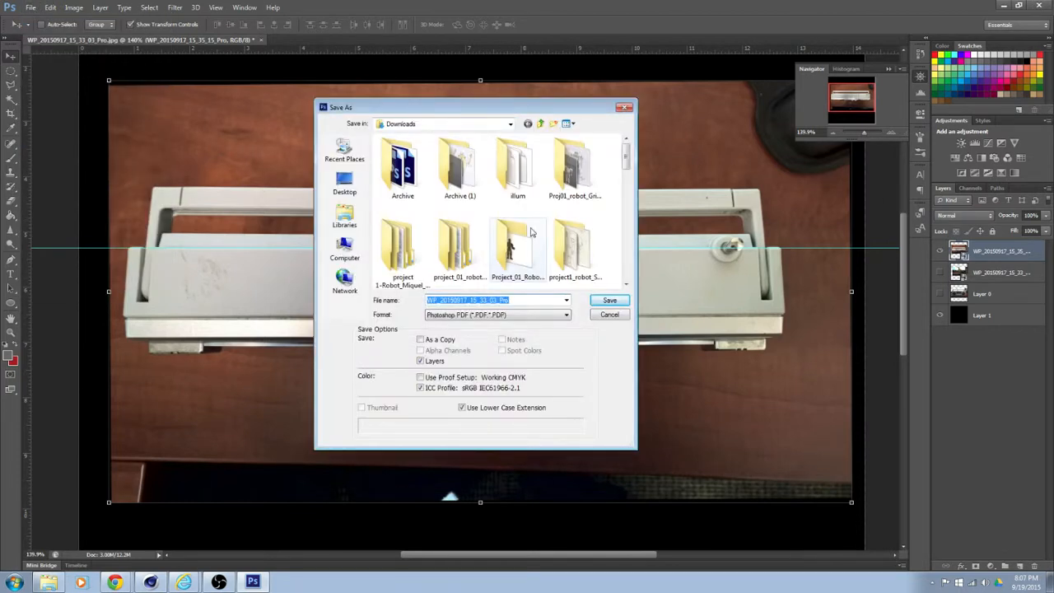
{"action": "type", "text": "Boom Bo"}
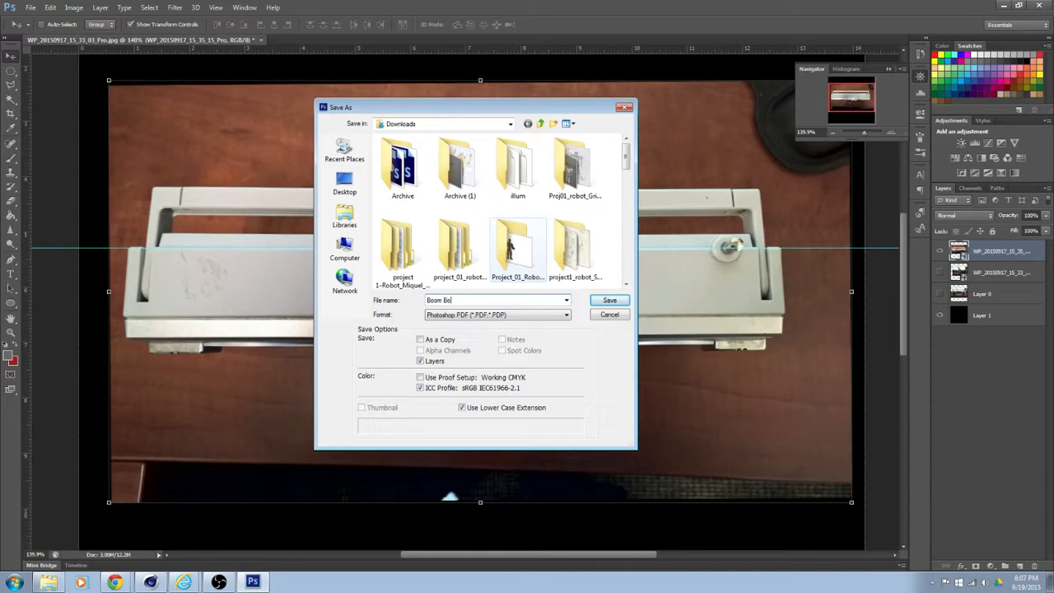
{"action": "type", "text": "x ref image"}
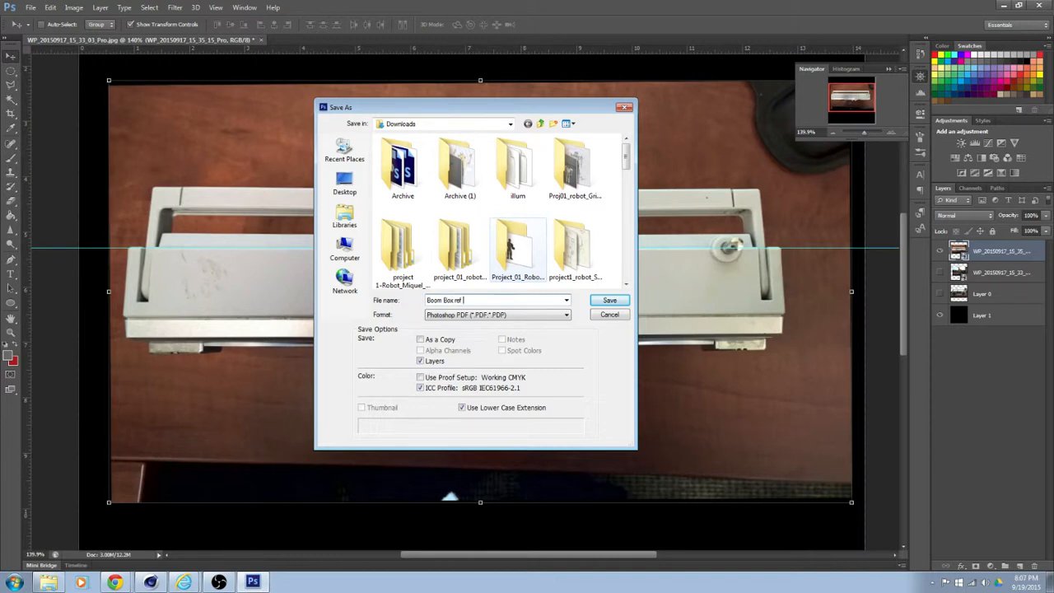